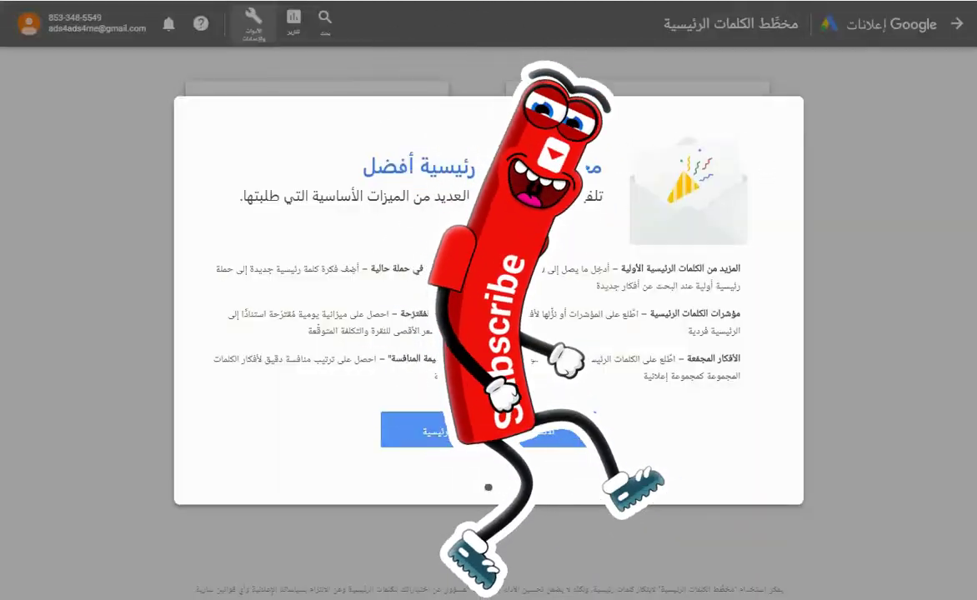
Dismiss the Keyword Planner welcome message to reveal its two starting options.
click(813, 311)
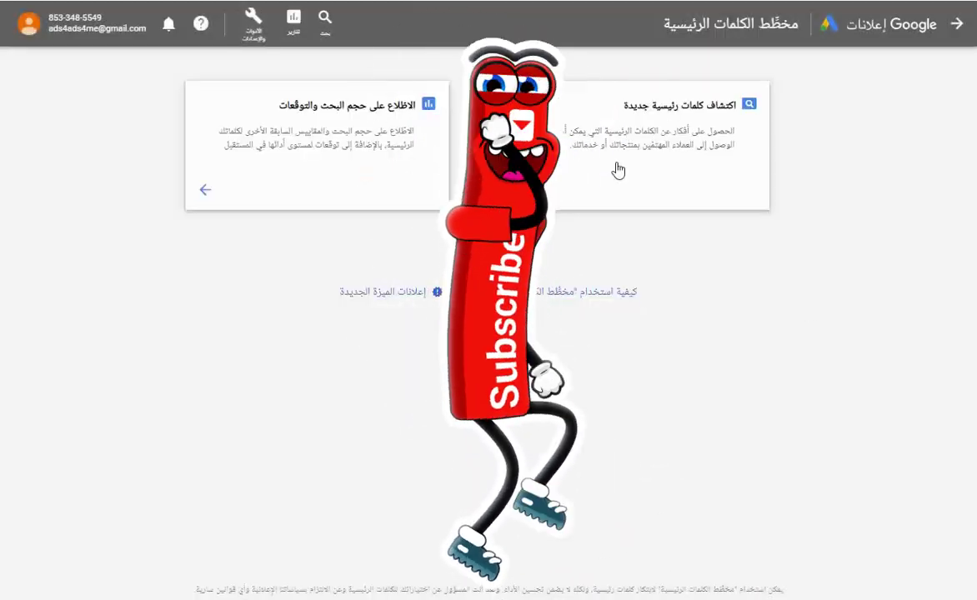
Start a keyword discovery seeded with عزل خزانات, عزل اسطح, عزل بالرياض and عزل فوم.
click(617, 169)
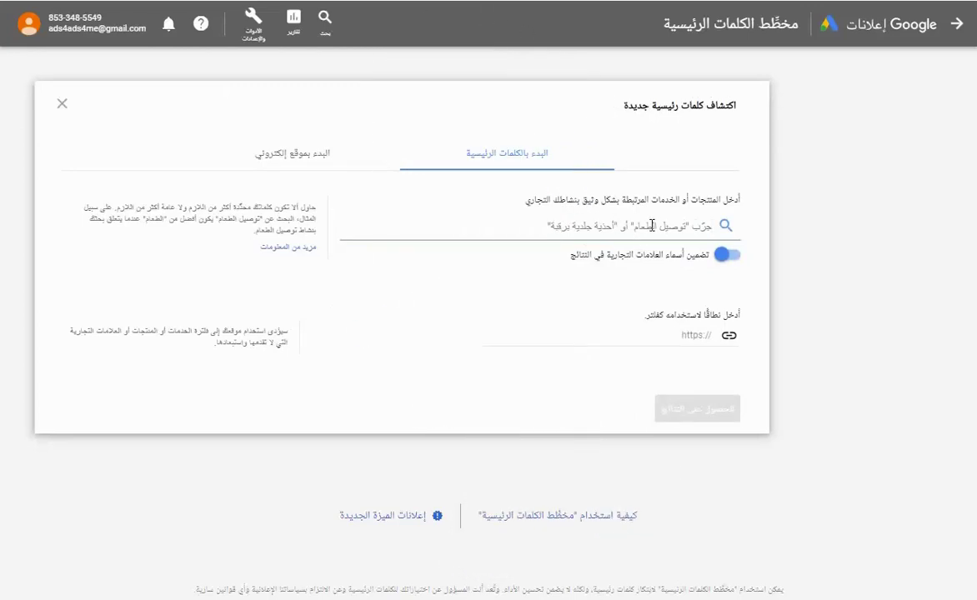
text(عزل خزانات)
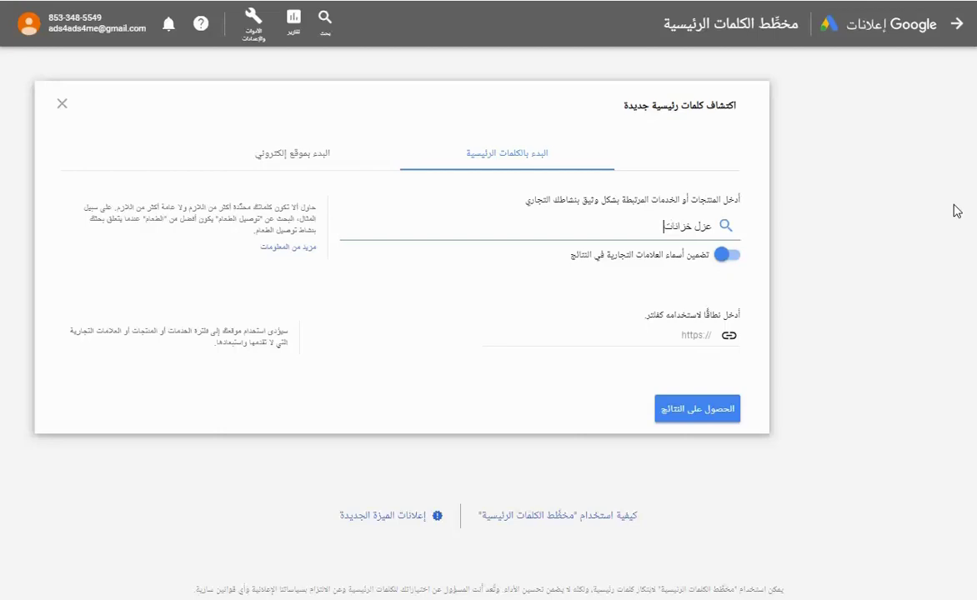
key(Return)
text(عز)
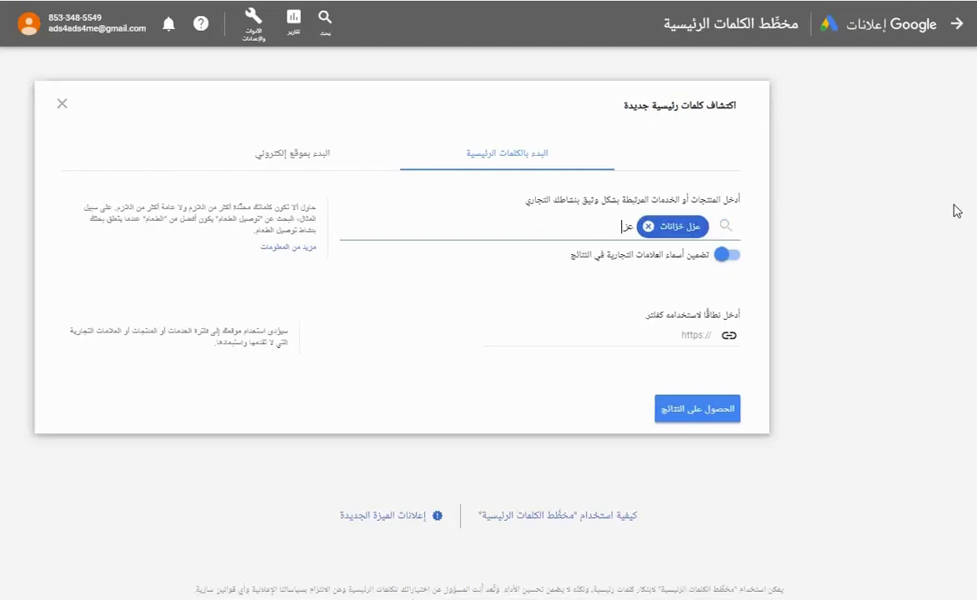
text(ل اسطح)
key(Return)
text(ع)
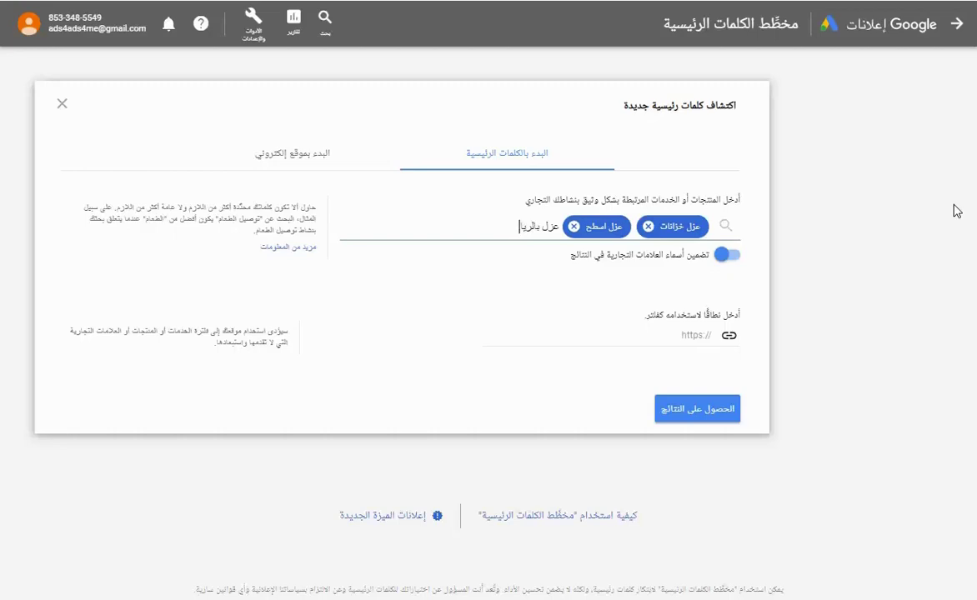
text(زل بالرياض)
key(Return)
text(ع)
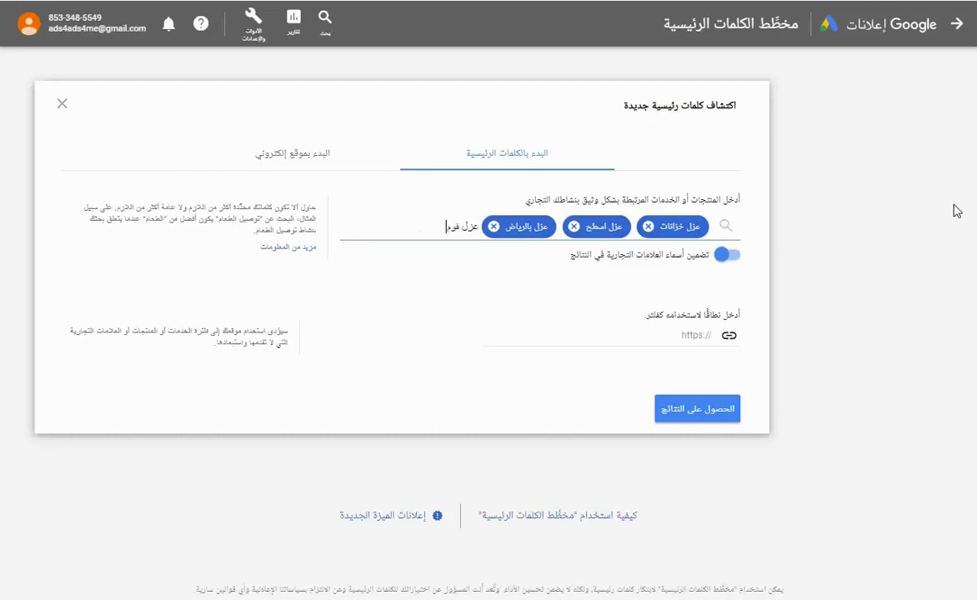
text(زل فوم)
key(Return)
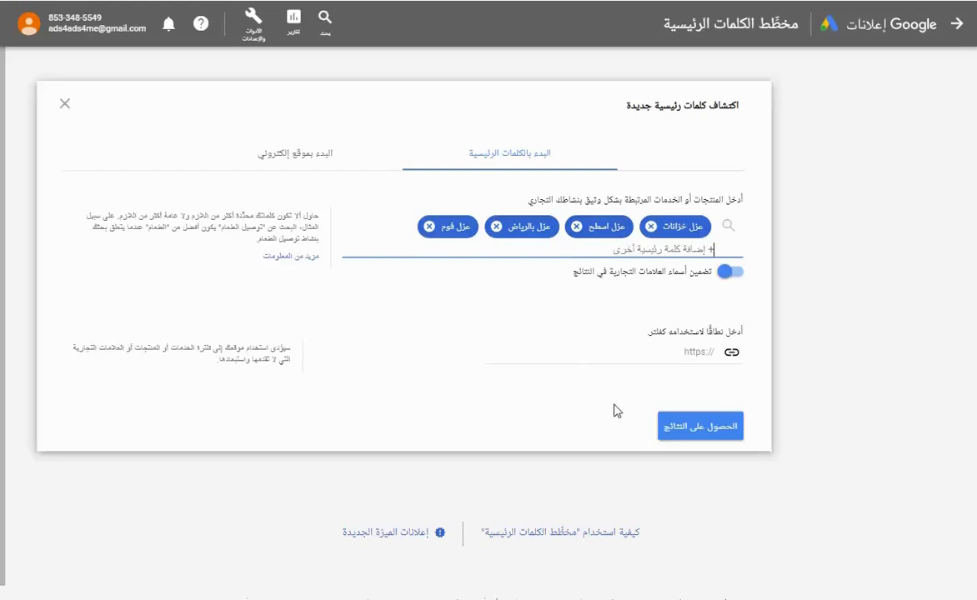
Get the 204 keyword ideas for the four insulation seeds and download them.
click(720, 433)
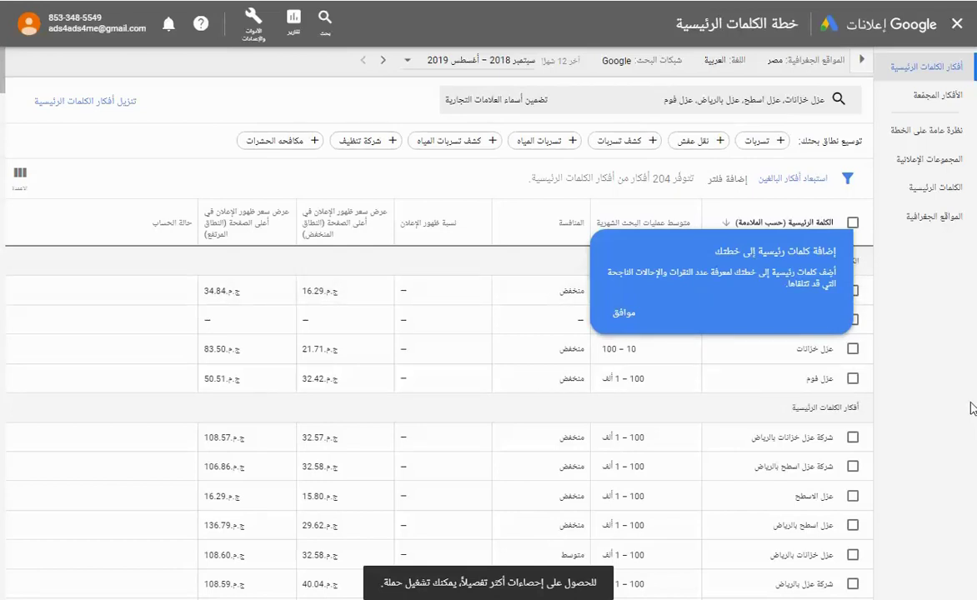
click(621, 314)
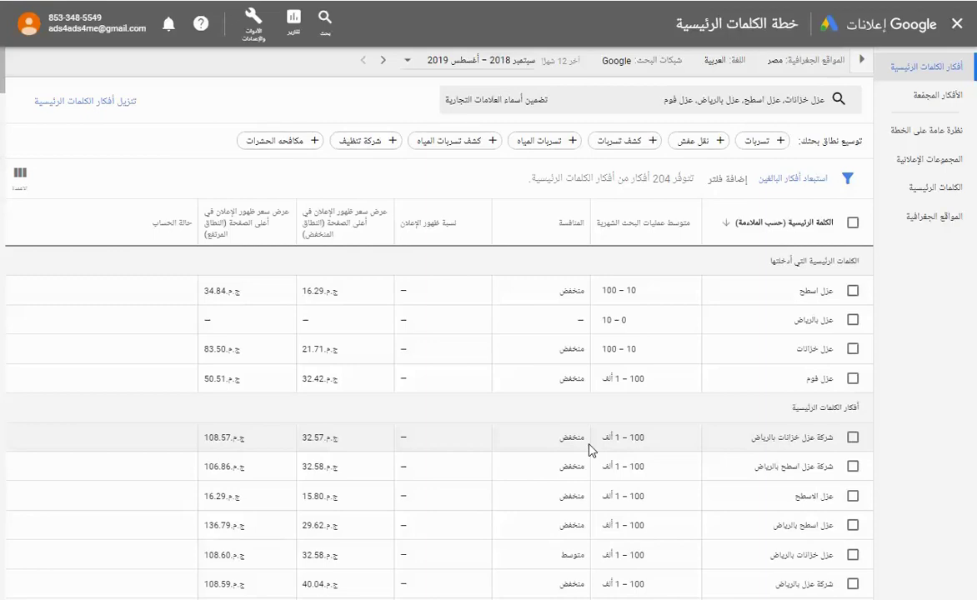
scroll(588, 445, down, 10)
scroll(575, 433, down, 3)
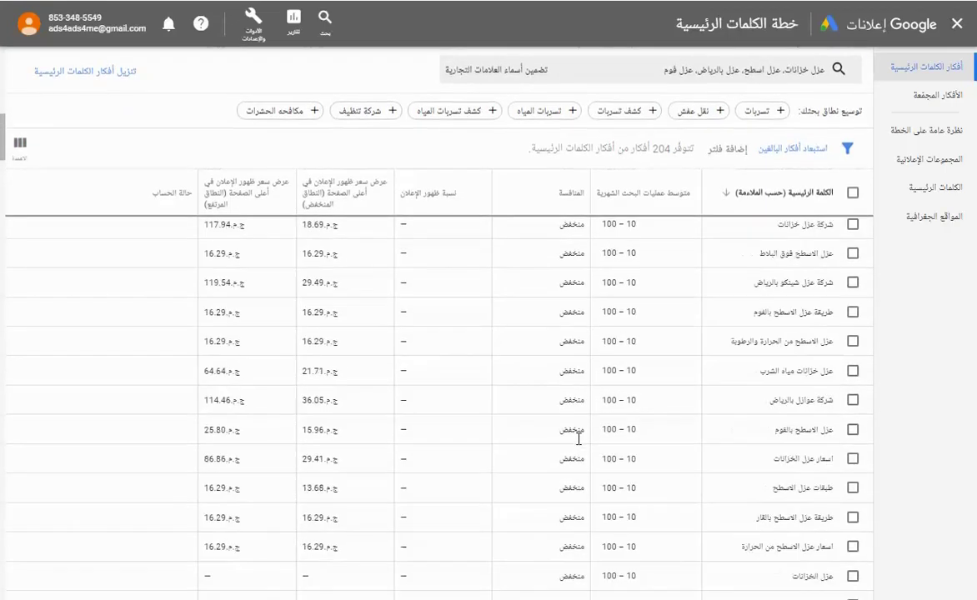
scroll(784, 408, up, 4)
scroll(788, 418, up, 5)
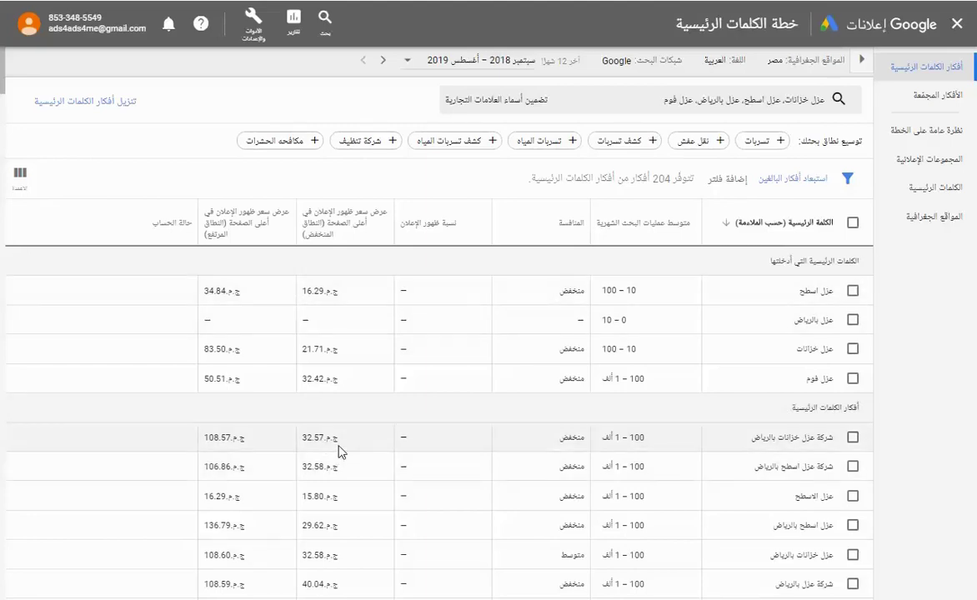
click(102, 101)
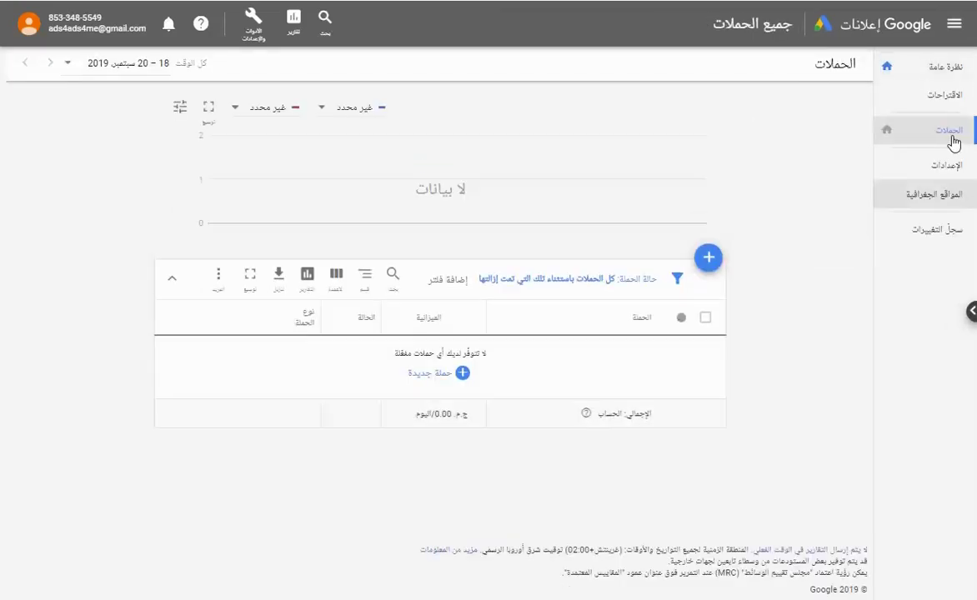
Start a new Leads campaign on the Search Network with phone calls as a goal.
click(437, 374)
click(414, 416)
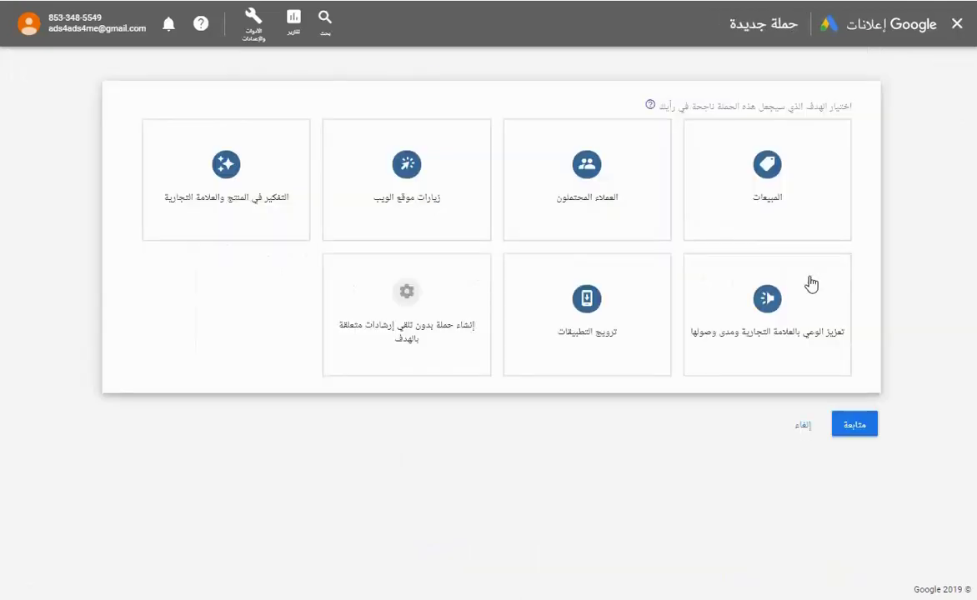
click(625, 185)
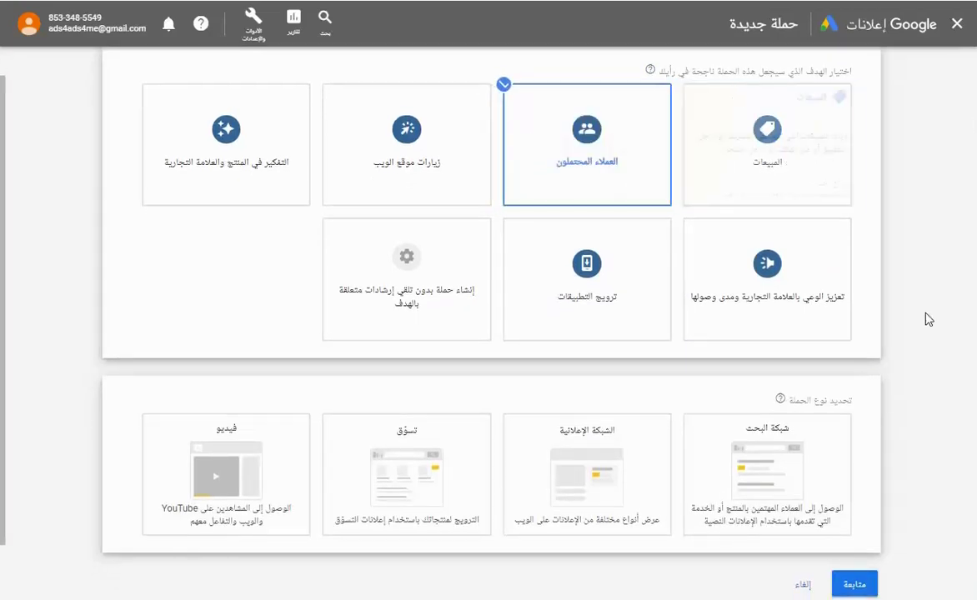
scroll(929, 318, down, 1)
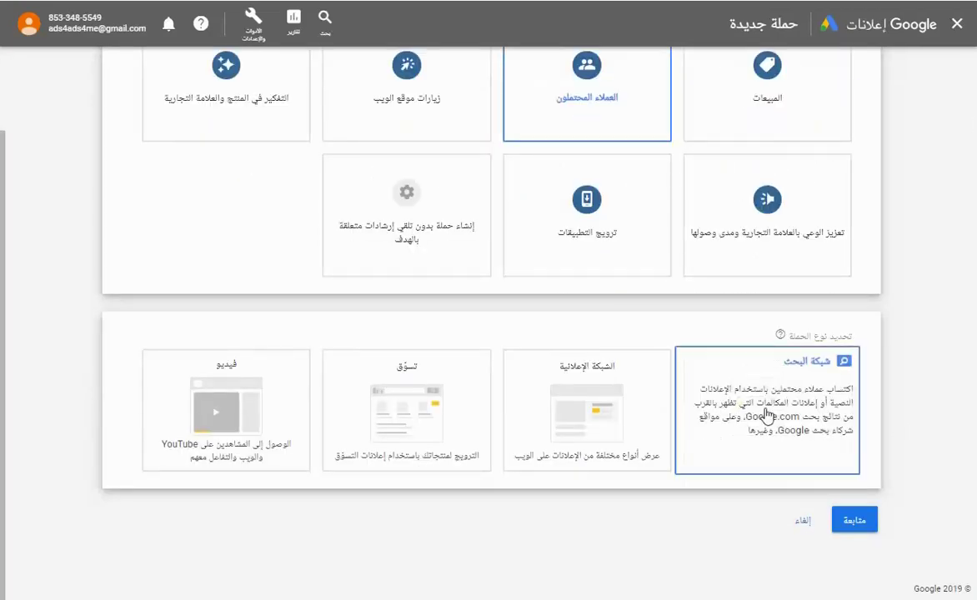
click(725, 418)
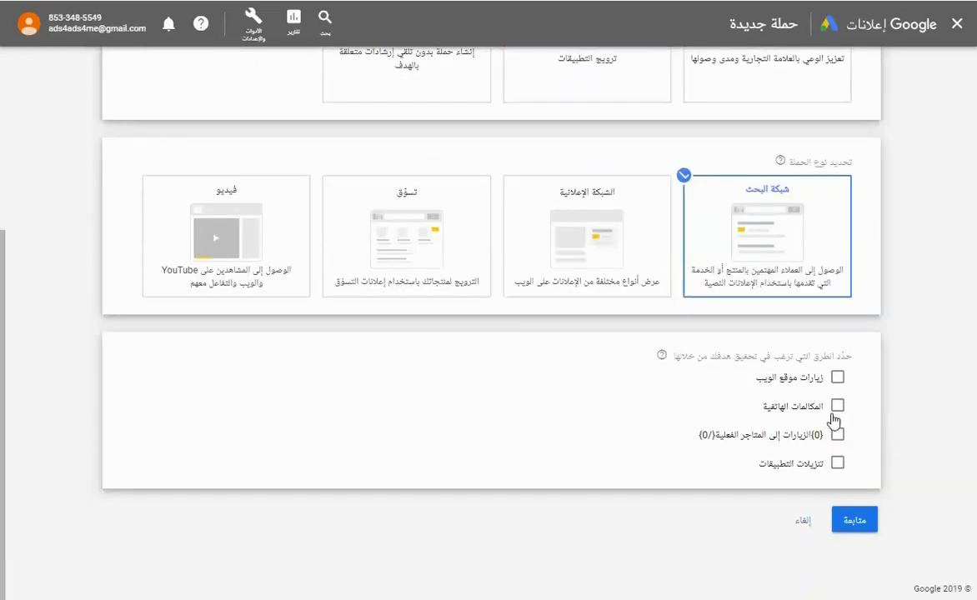
click(837, 406)
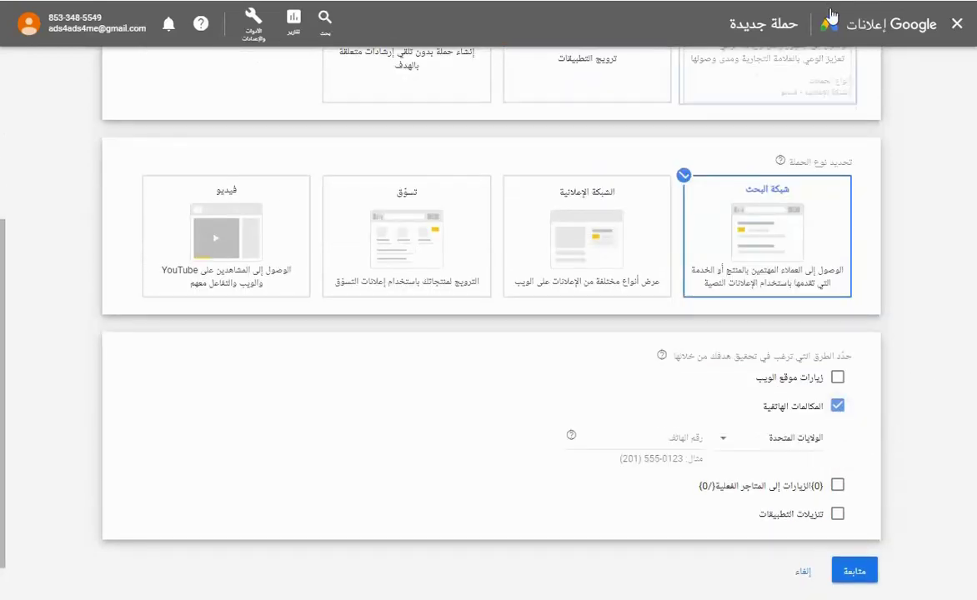
Enter the business phone number with Saudi Arabia as its country, then continue.
click(788, 437)
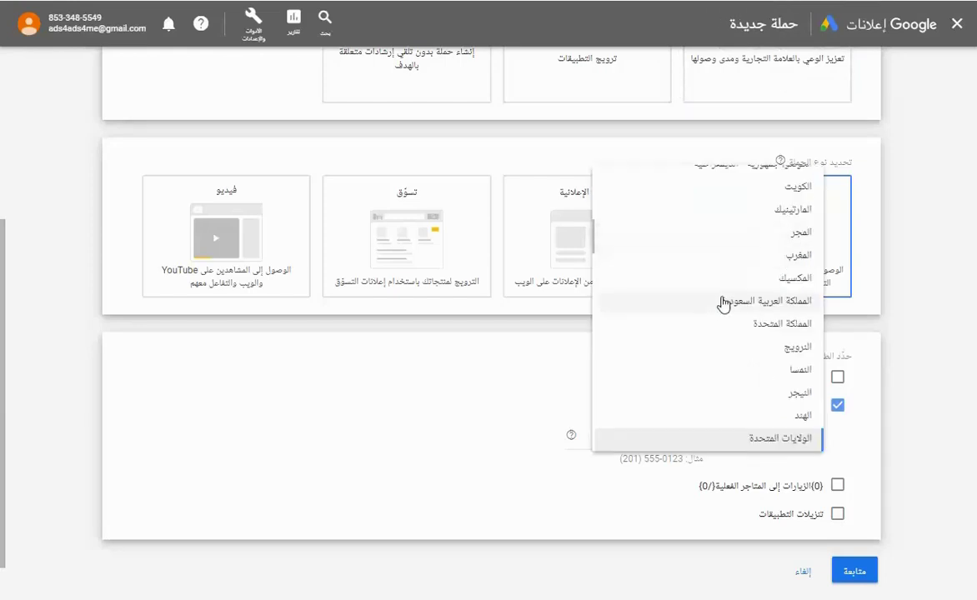
click(747, 302)
click(661, 439)
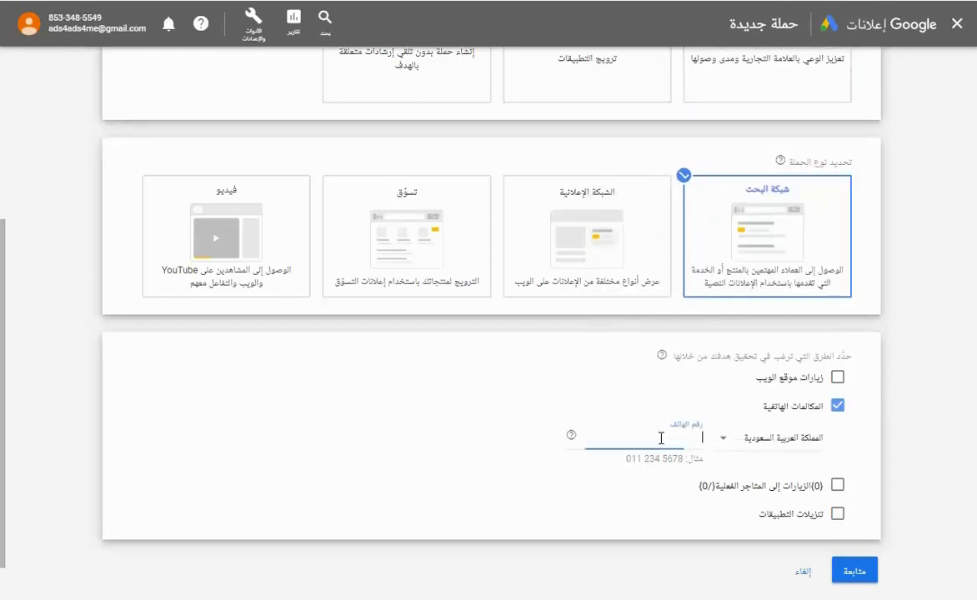
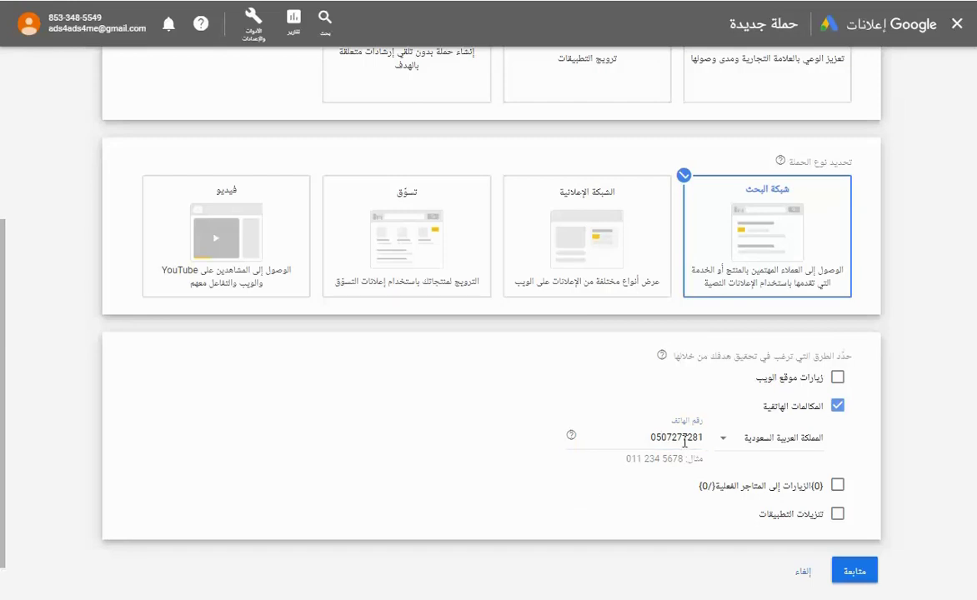
click(632, 438)
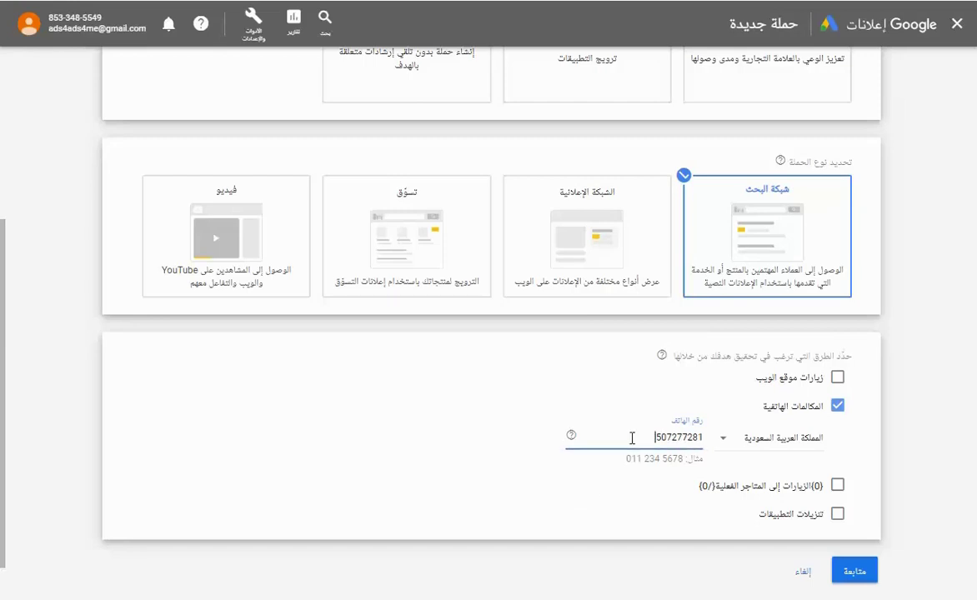
click(669, 508)
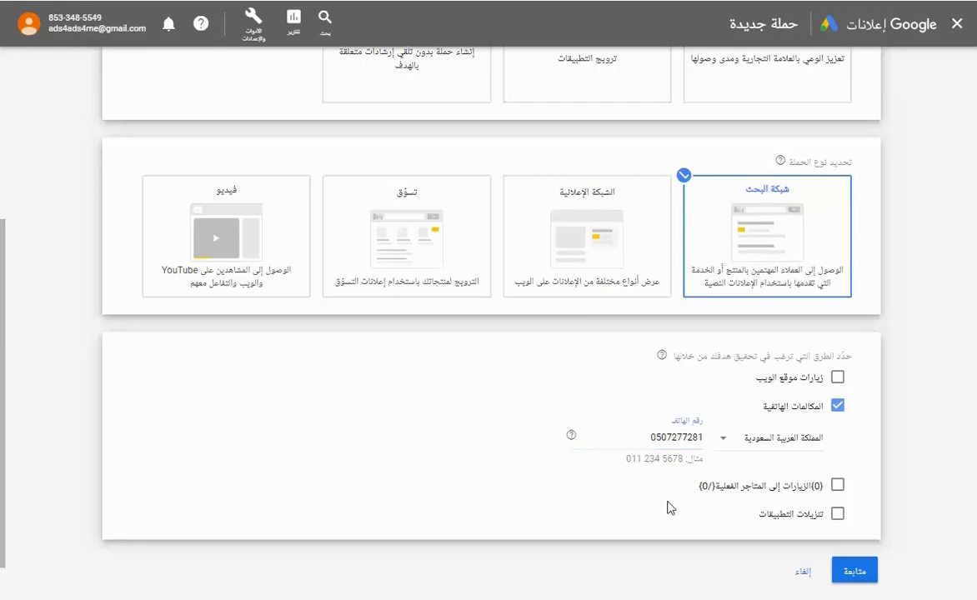
scroll(906, 514, down, 1)
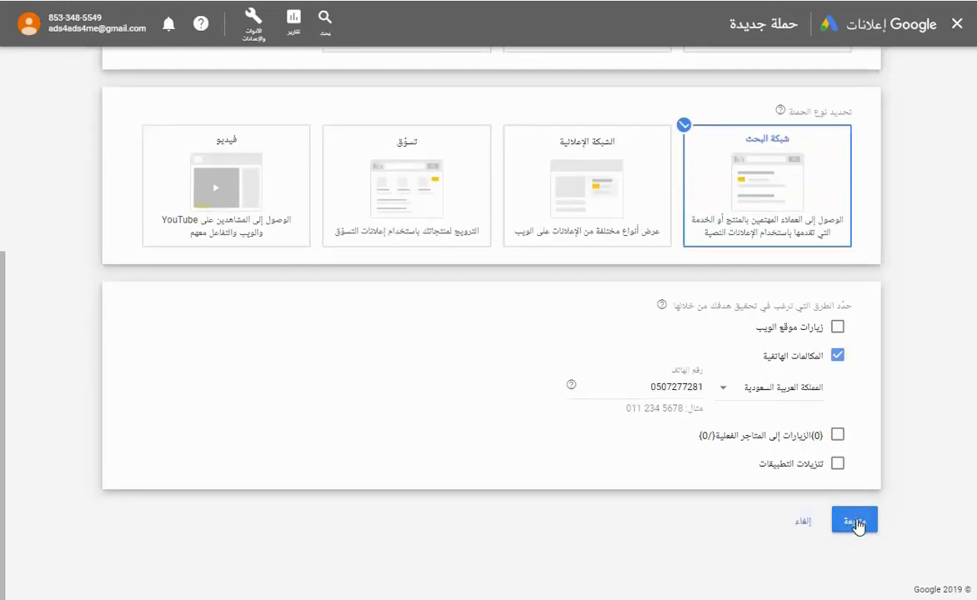
click(856, 521)
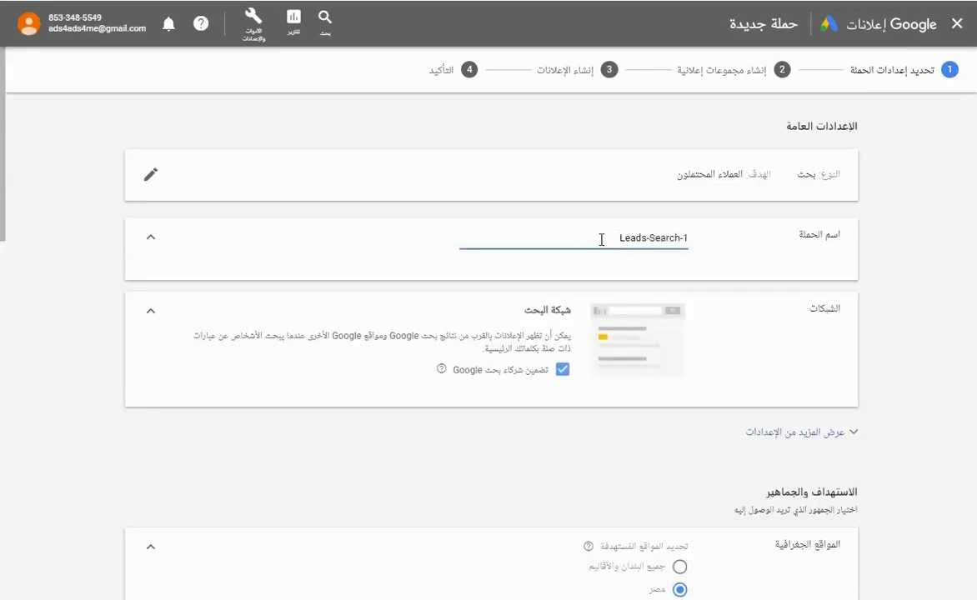
Name the campaign شركة النور and exclude Google search partners.
drag(601, 240, 746, 246)
text(ش)
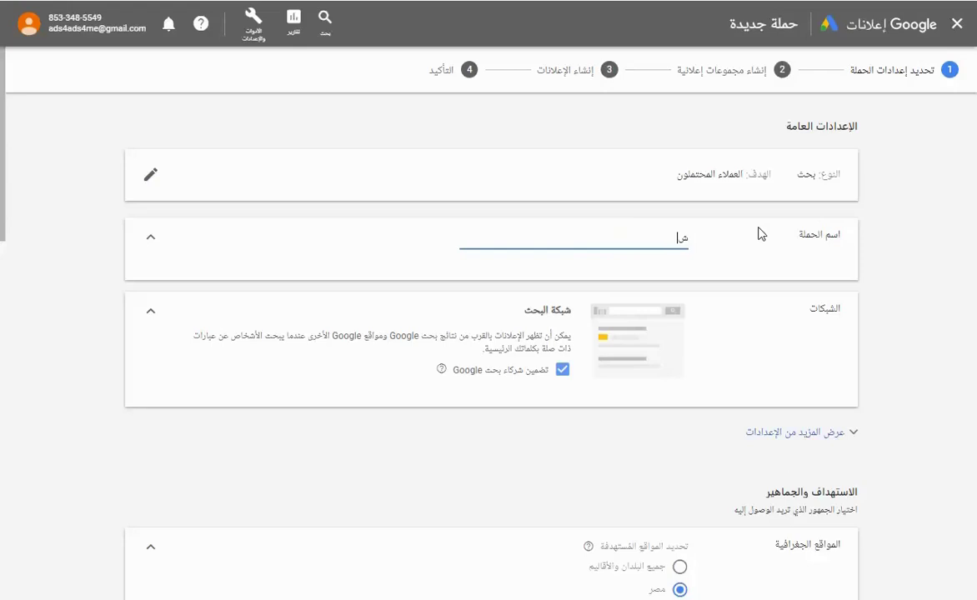
text(ركة النور)
click(562, 369)
scroll(637, 396, down, 3)
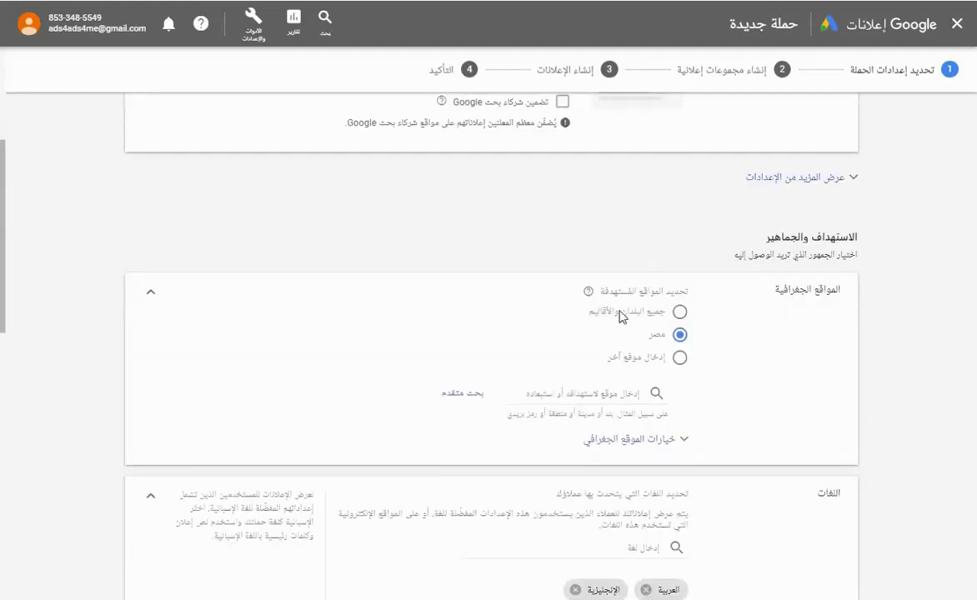
click(794, 184)
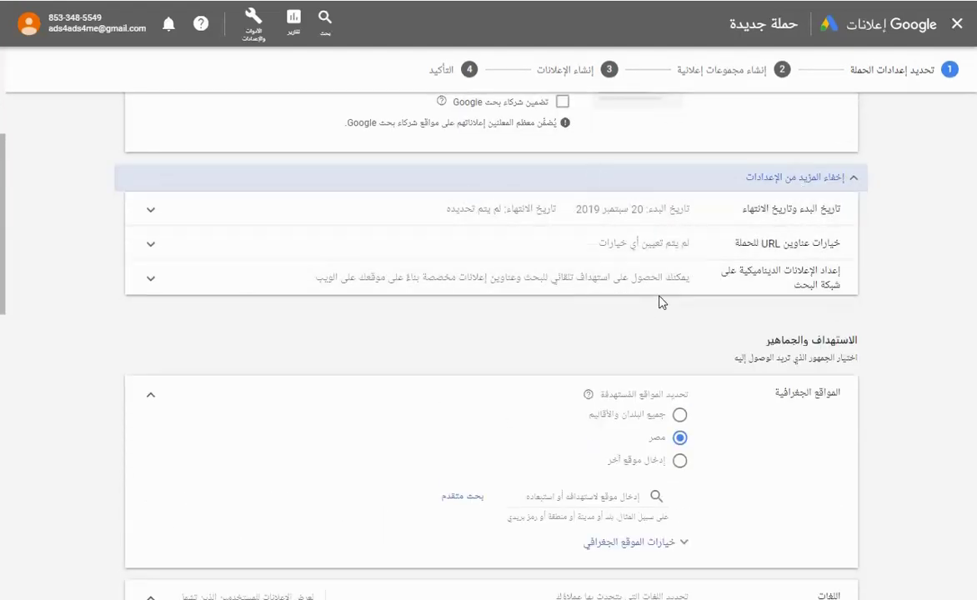
Search الرياض and target the Riyadh region of Saudi Arabia as the location.
scroll(719, 300, down, 2)
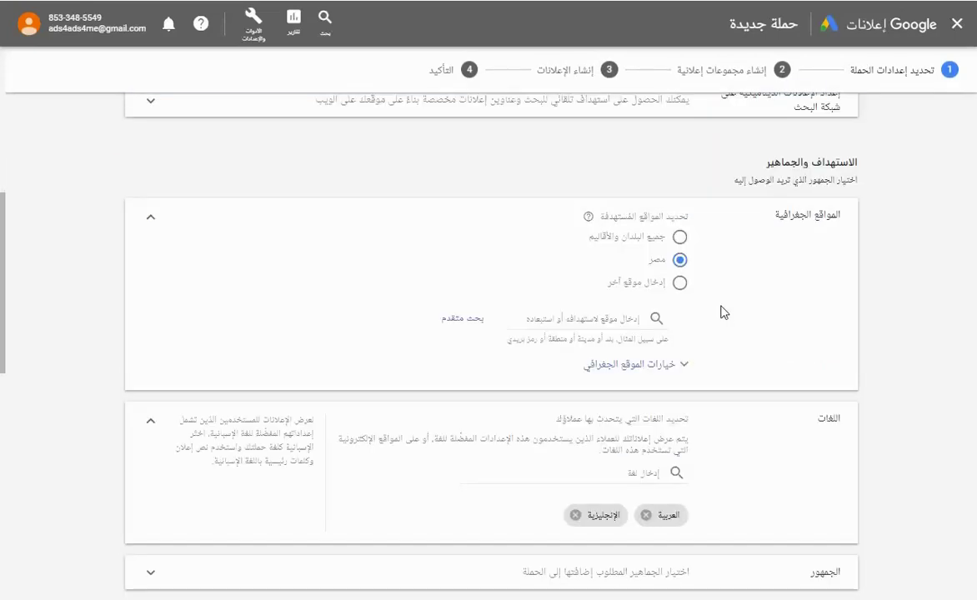
click(594, 319)
text(الريا)
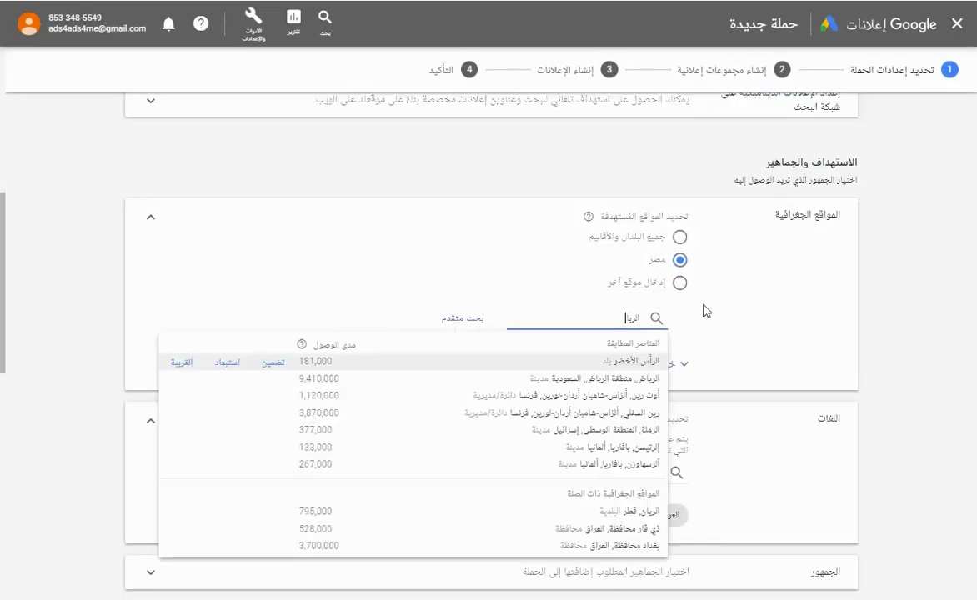
text(ض)
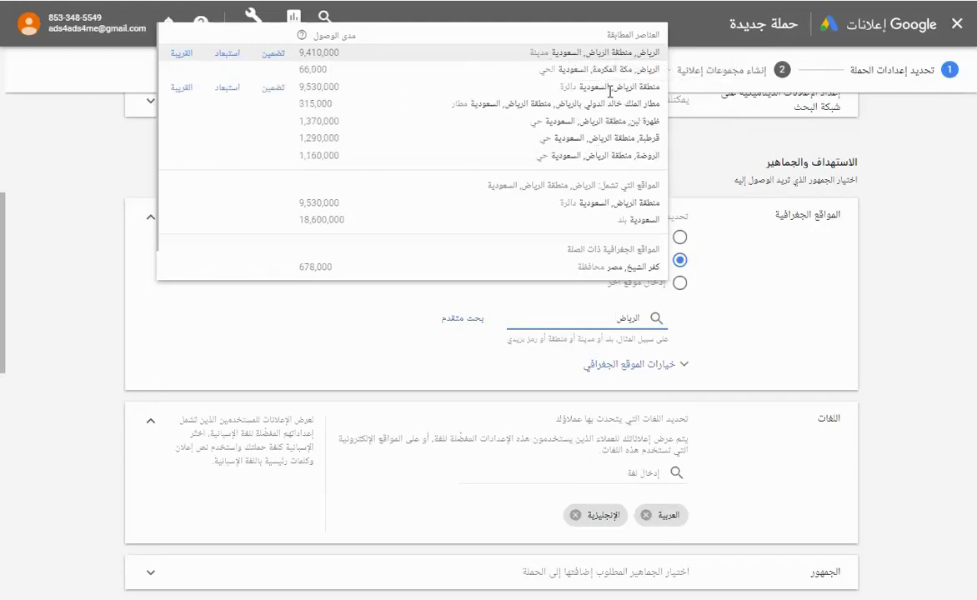
click(556, 90)
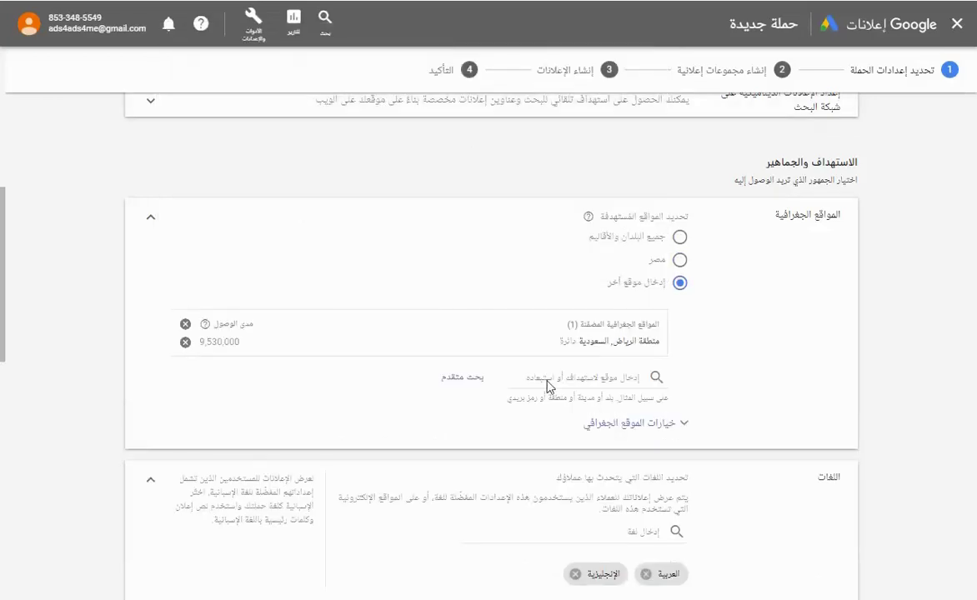
Exclude منفوحة, منفوحة الجديدة, منطقة عسير and المصانع from the campaign locations.
click(631, 378)
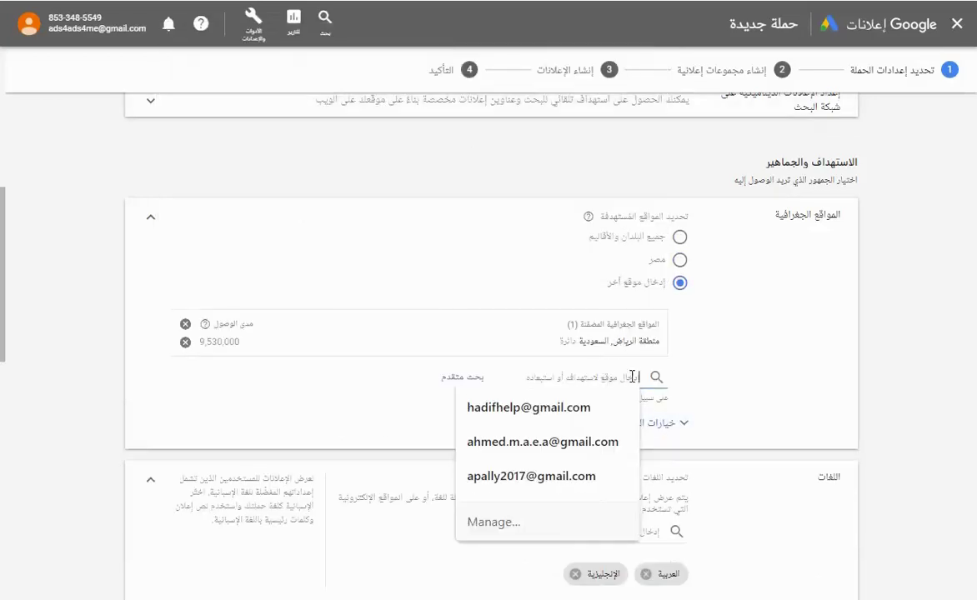
text(مال)
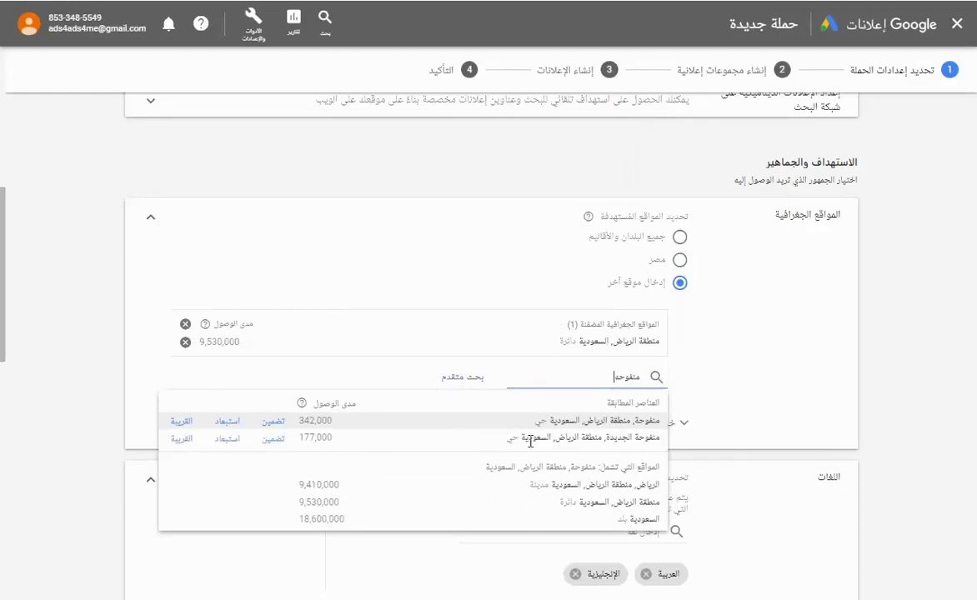
click(227, 421)
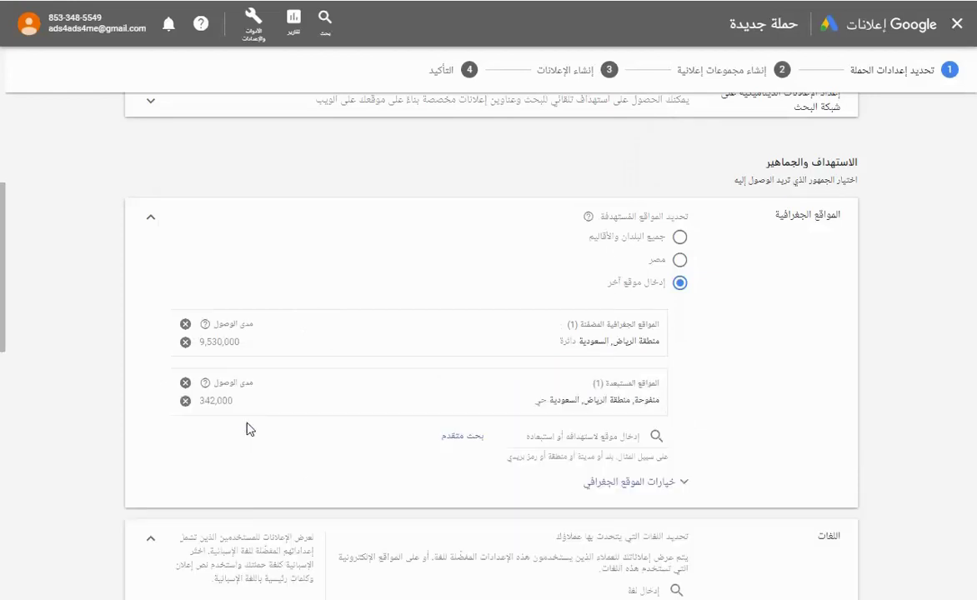
click(627, 435)
text(منفو)
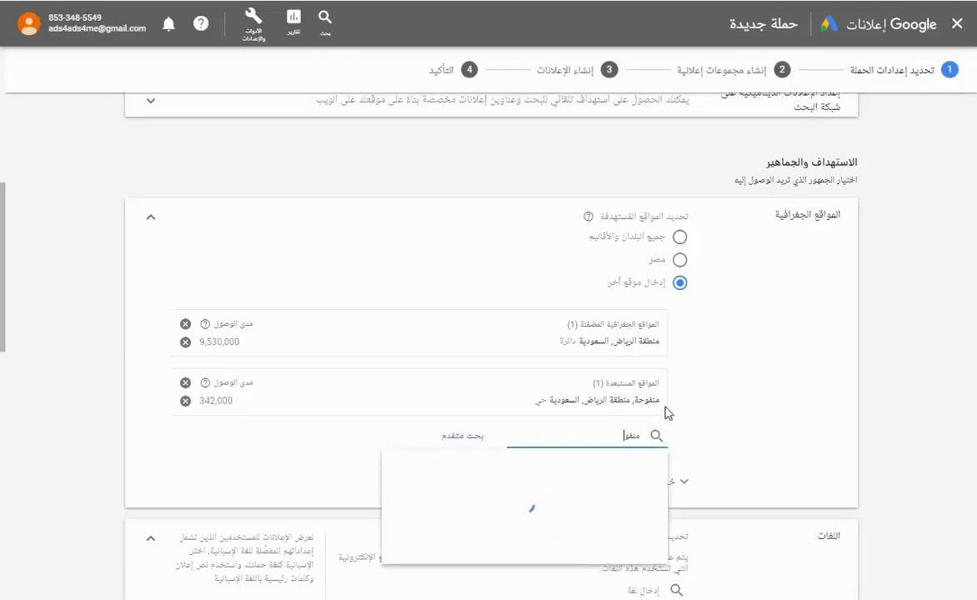
text(ح)
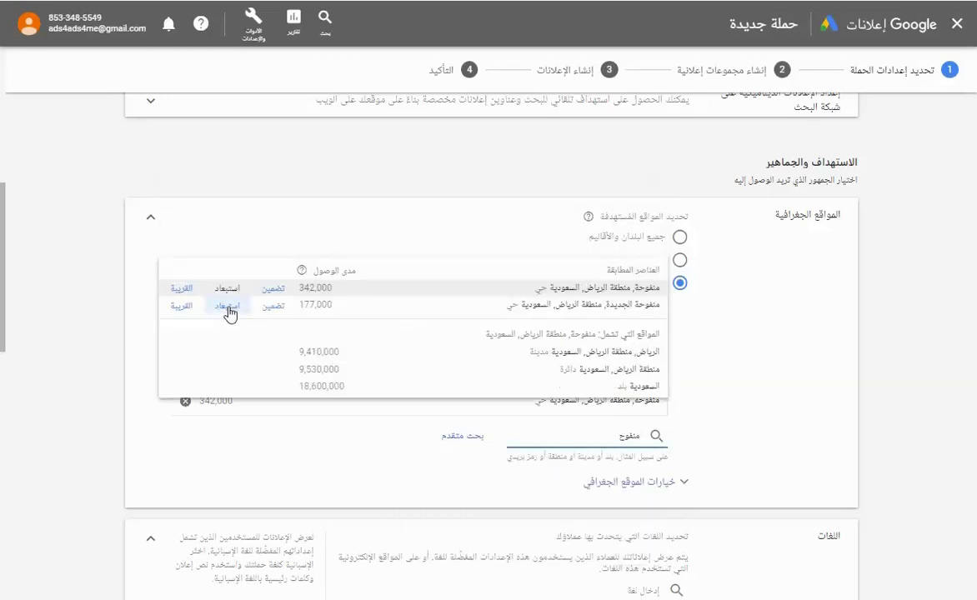
click(227, 307)
click(619, 456)
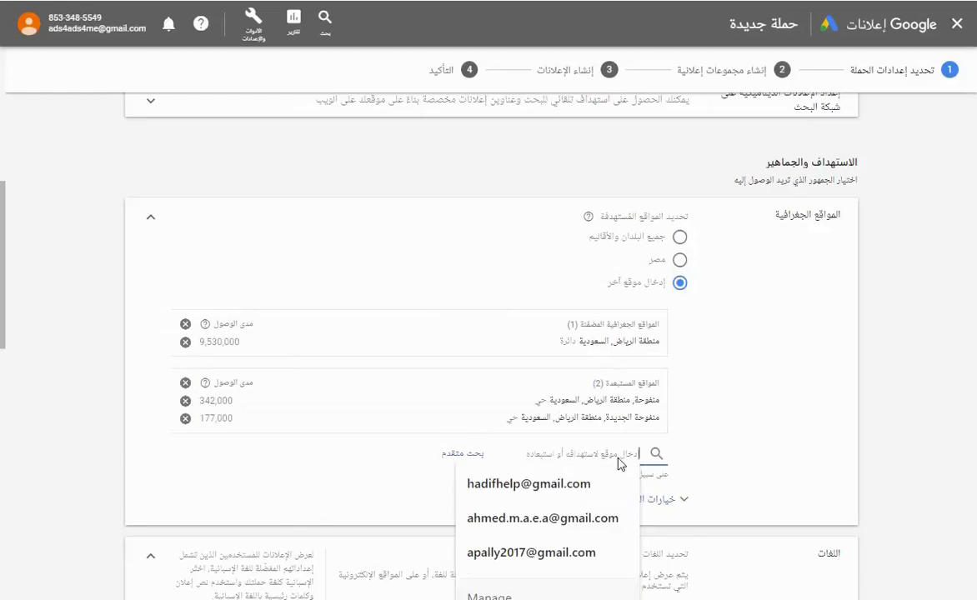
text(عسير)
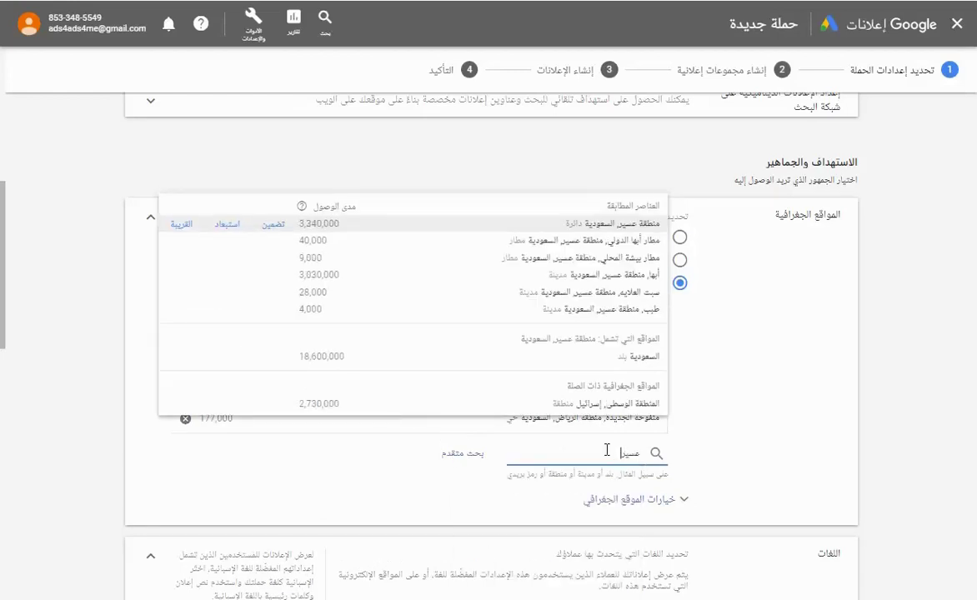
click(226, 224)
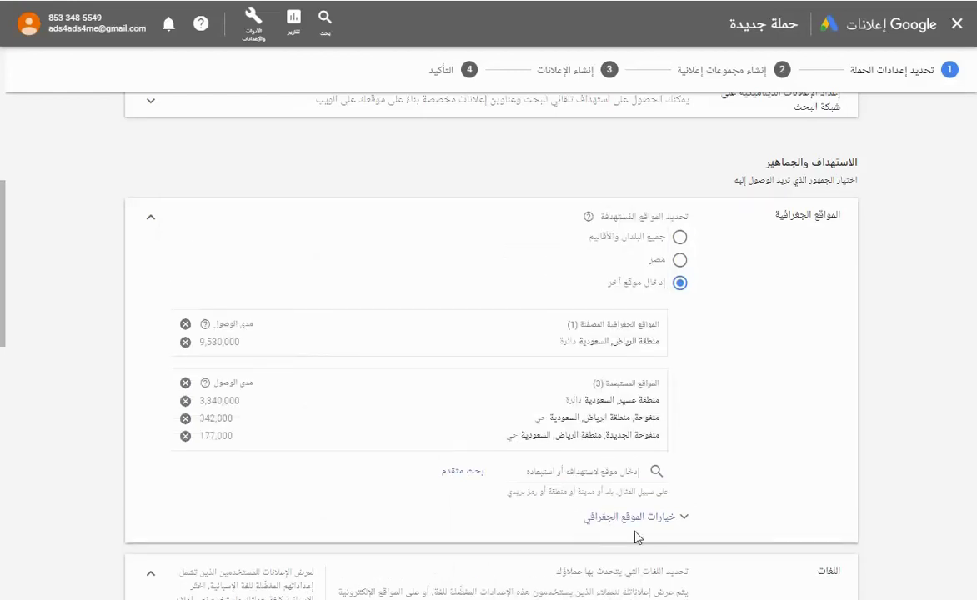
click(617, 471)
text(المصانع)
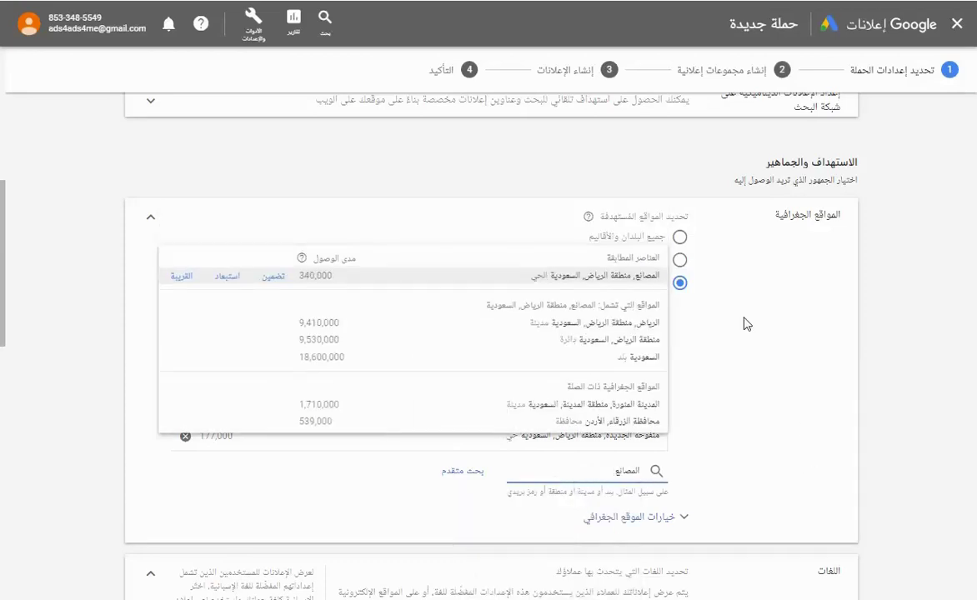
click(227, 275)
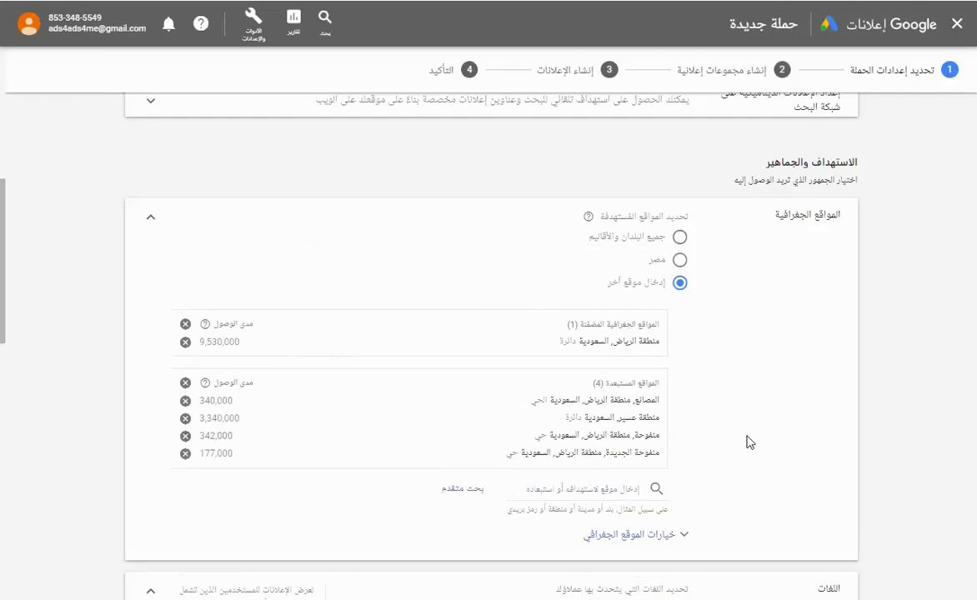
Set location options to people regularly in targeted and physically in excluded locations.
scroll(748, 442, down, 2)
scroll(797, 291, down, 2)
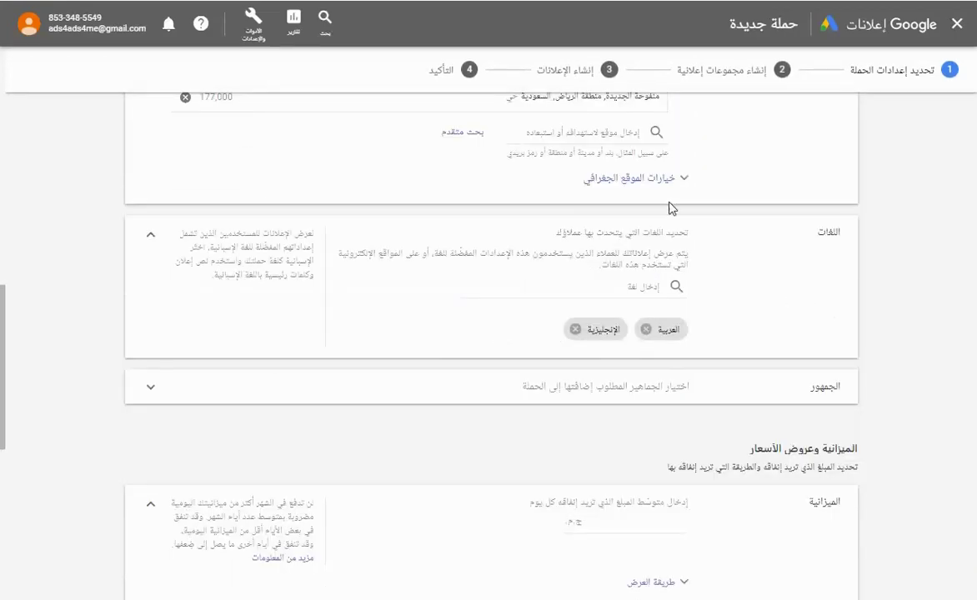
click(621, 179)
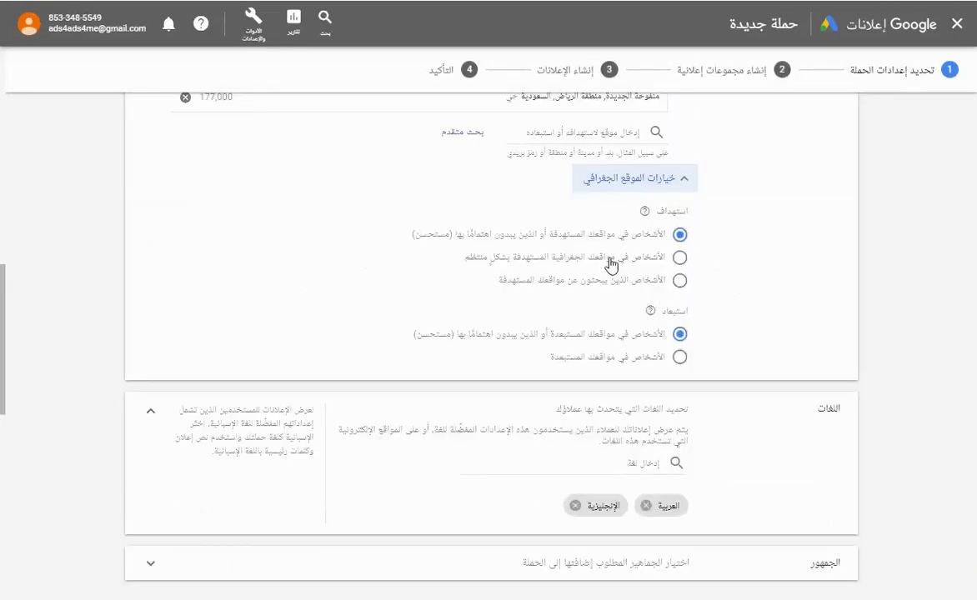
click(611, 260)
click(651, 358)
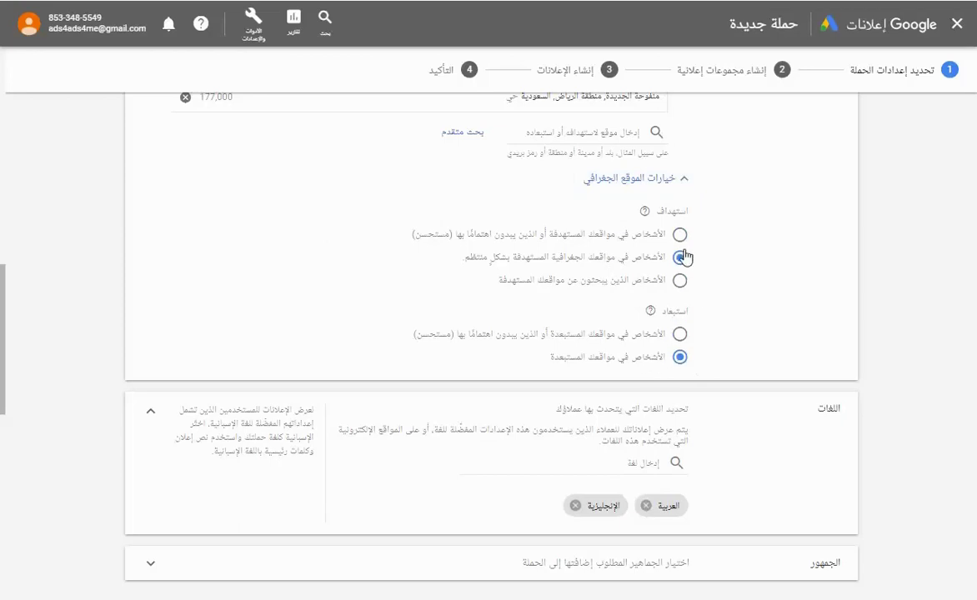
scroll(749, 481, down, 1)
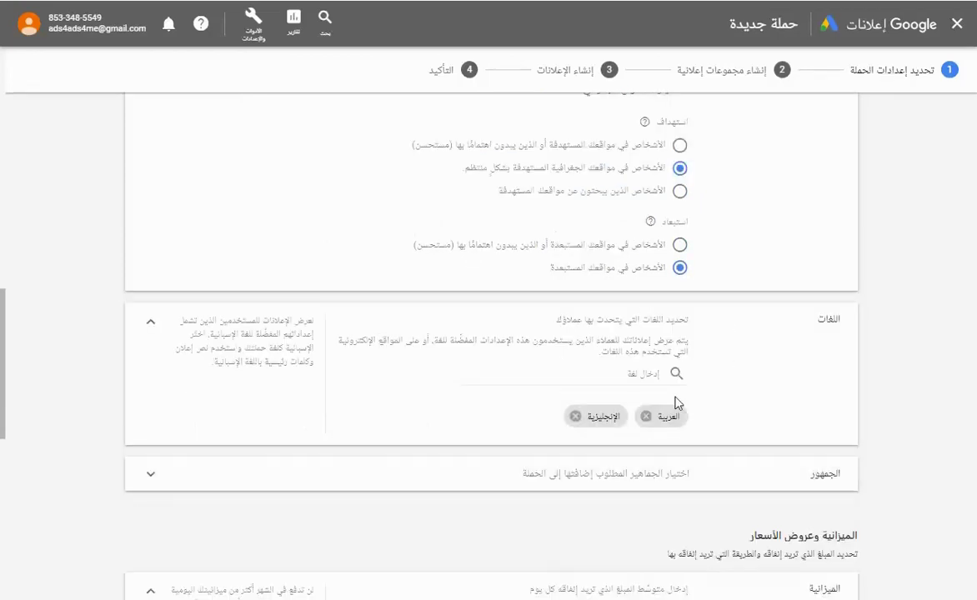
scroll(760, 446, down, 3)
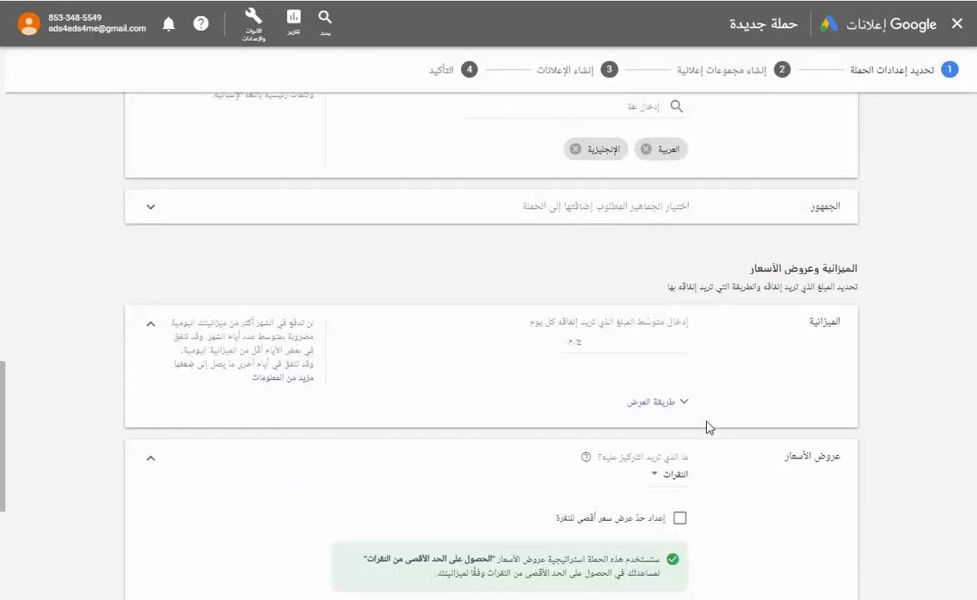
Set the campaign's daily budget to 150.00.
click(617, 343)
scroll(701, 250, down, 1)
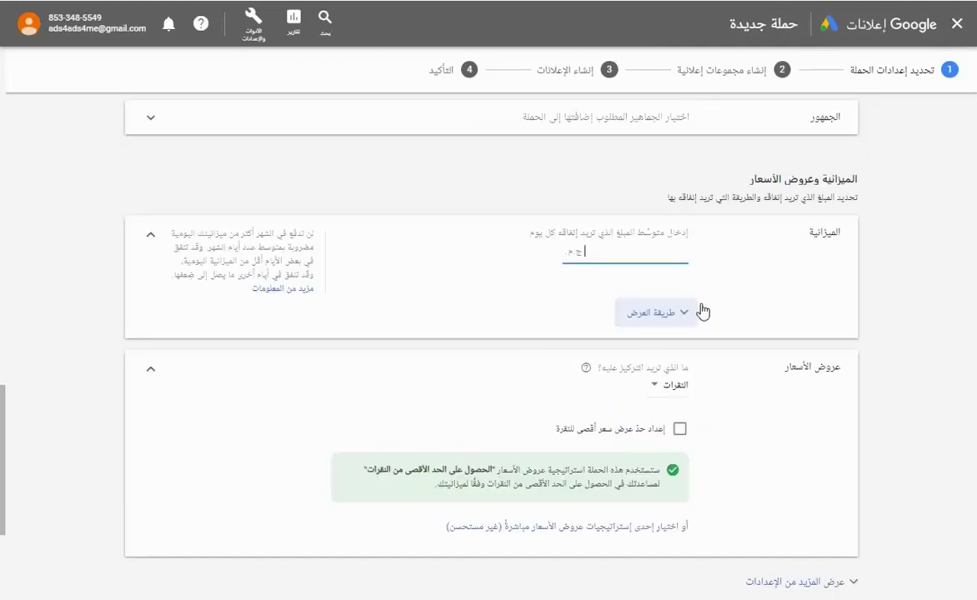
click(715, 305)
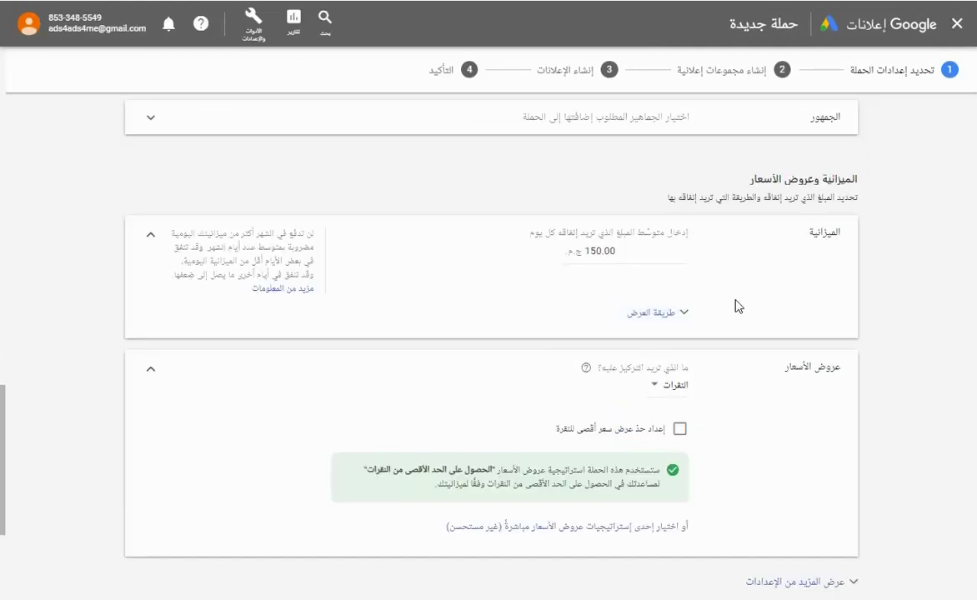
scroll(733, 305, down, 2)
Choose the Maximize clicks bid strategy with a 40.00 maximum CPC bid limit.
click(632, 347)
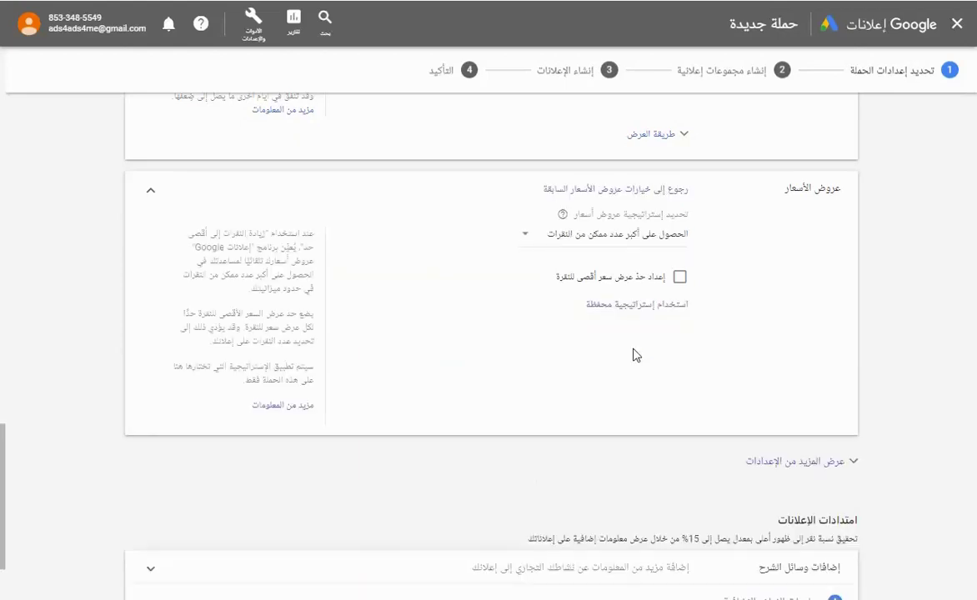
click(643, 236)
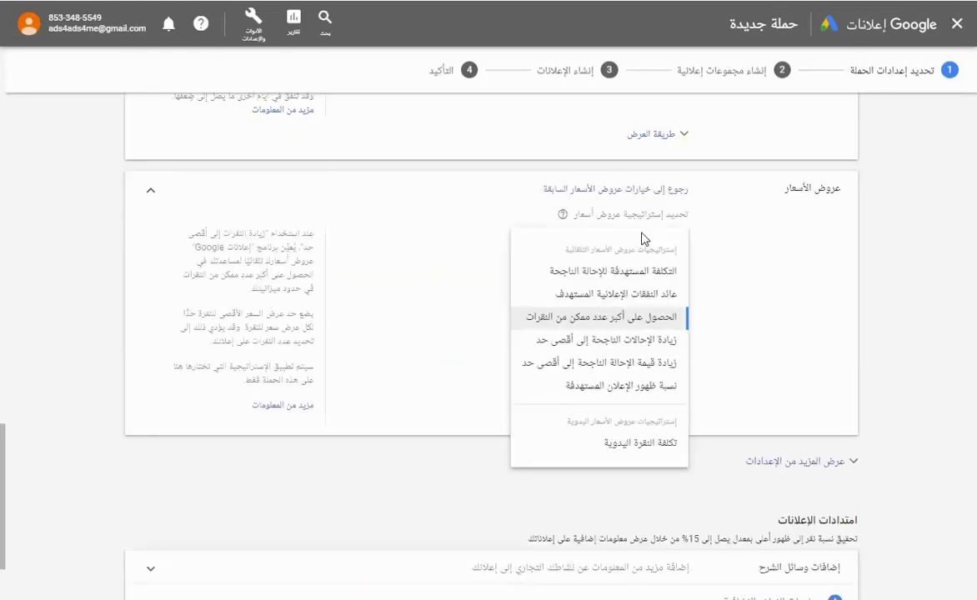
click(548, 321)
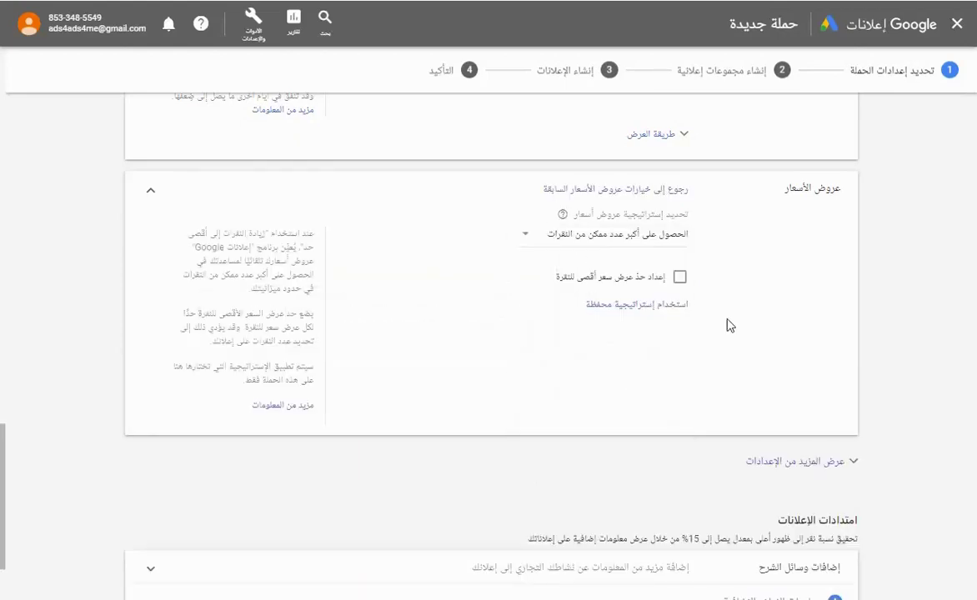
scroll(775, 337, down, 3)
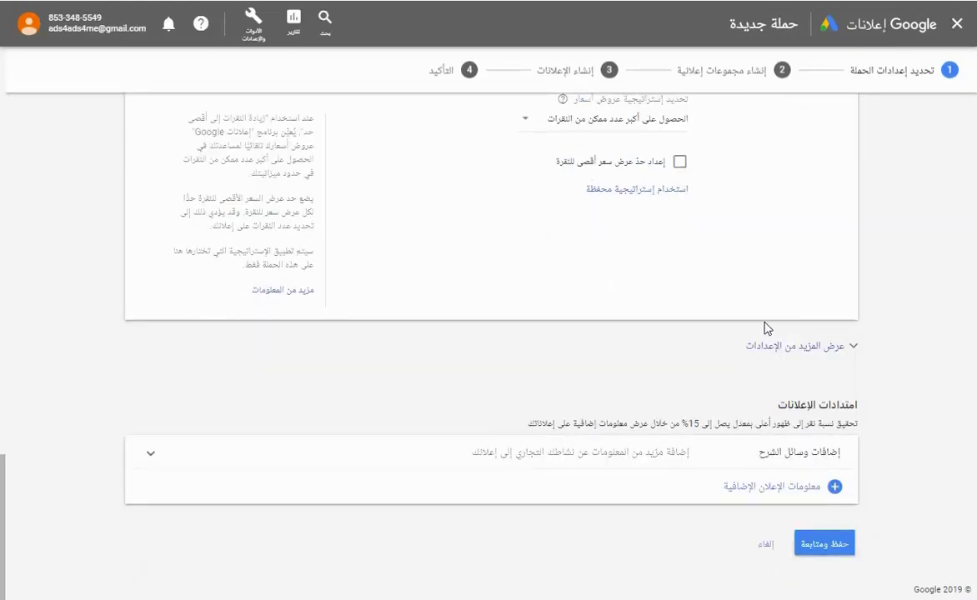
click(679, 162)
click(583, 207)
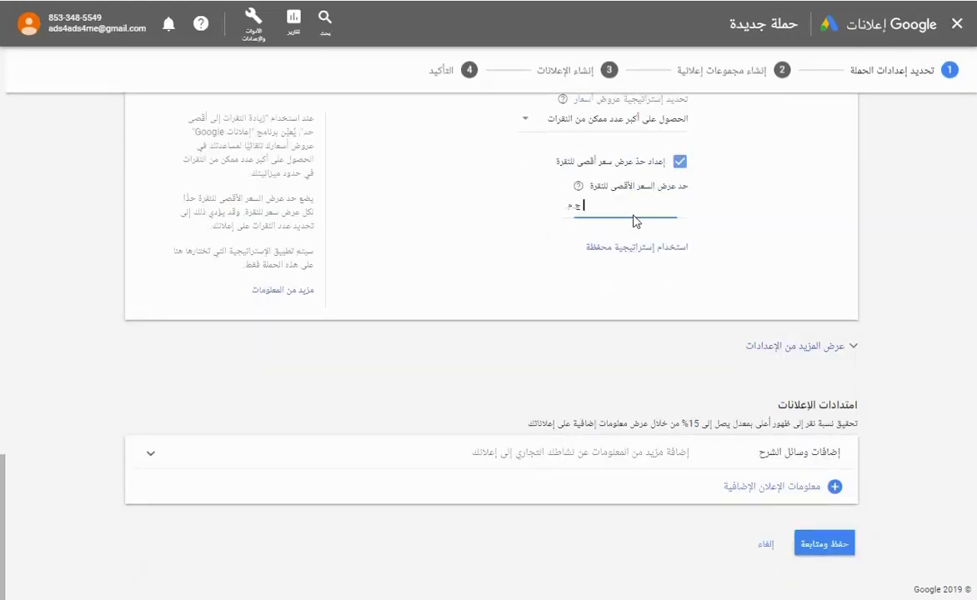
click(746, 242)
Save the campaign settings and replace the default ad group name with النور للخدمات.
click(830, 548)
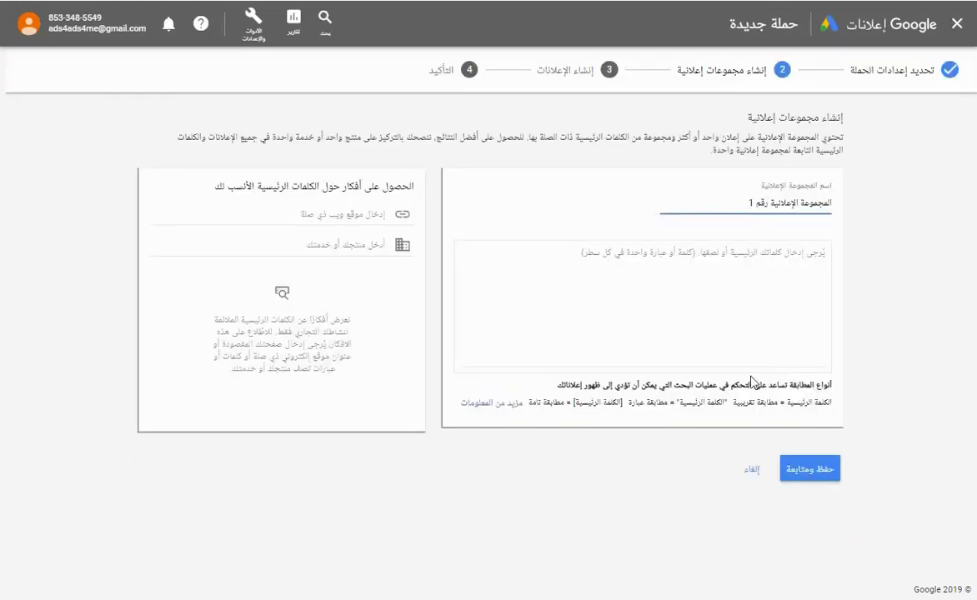
drag(749, 202, 975, 202)
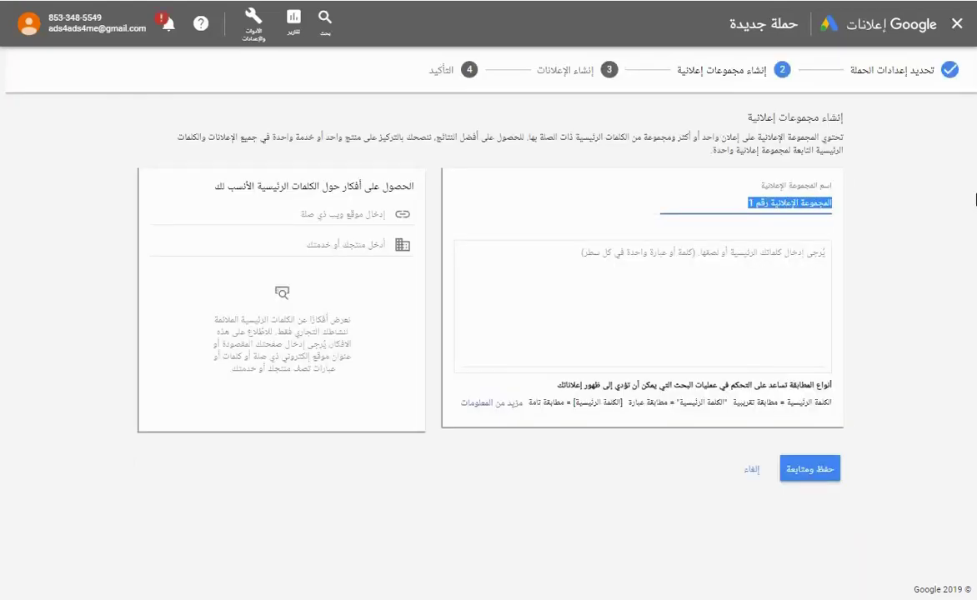
key(BackSpace)
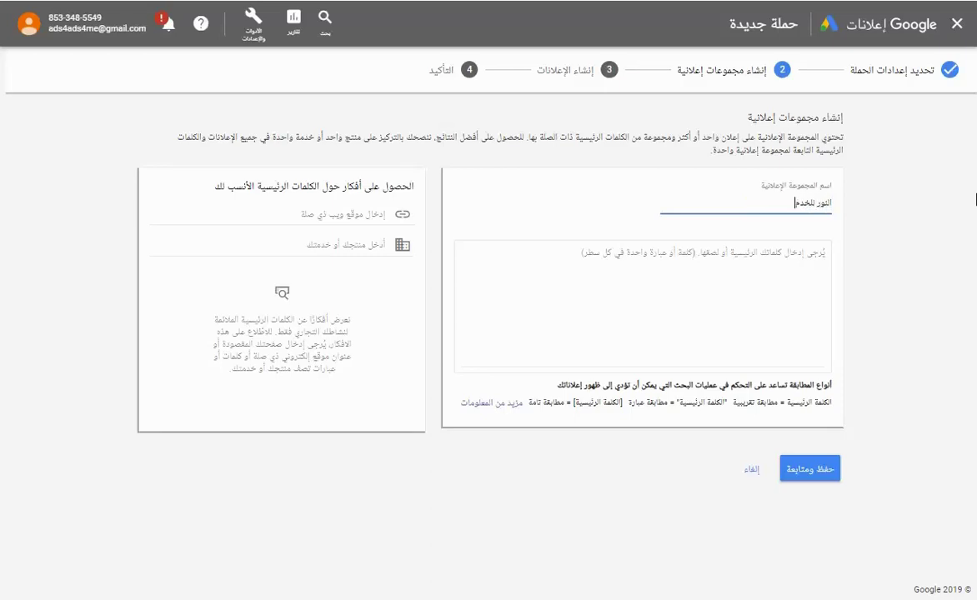
click(727, 314)
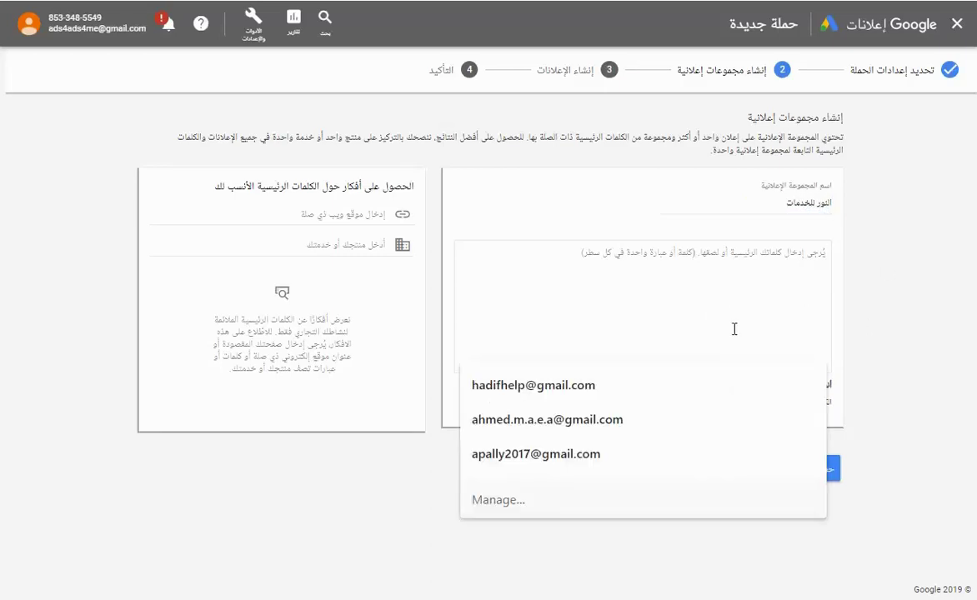
click(942, 314)
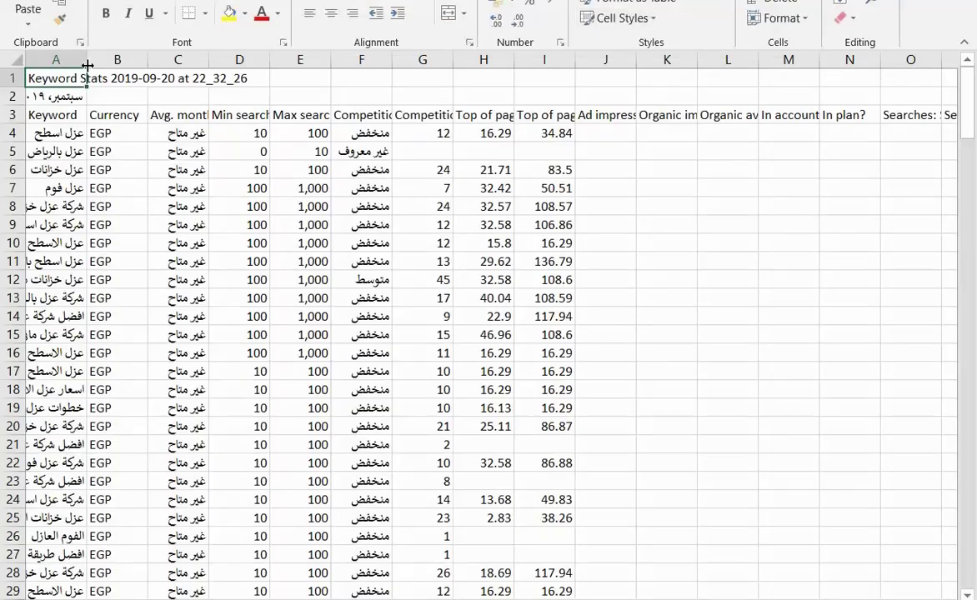
Widen column A of the Keyword Stats CSV and select its keyword ideas for copying.
drag(80, 60, 252, 76)
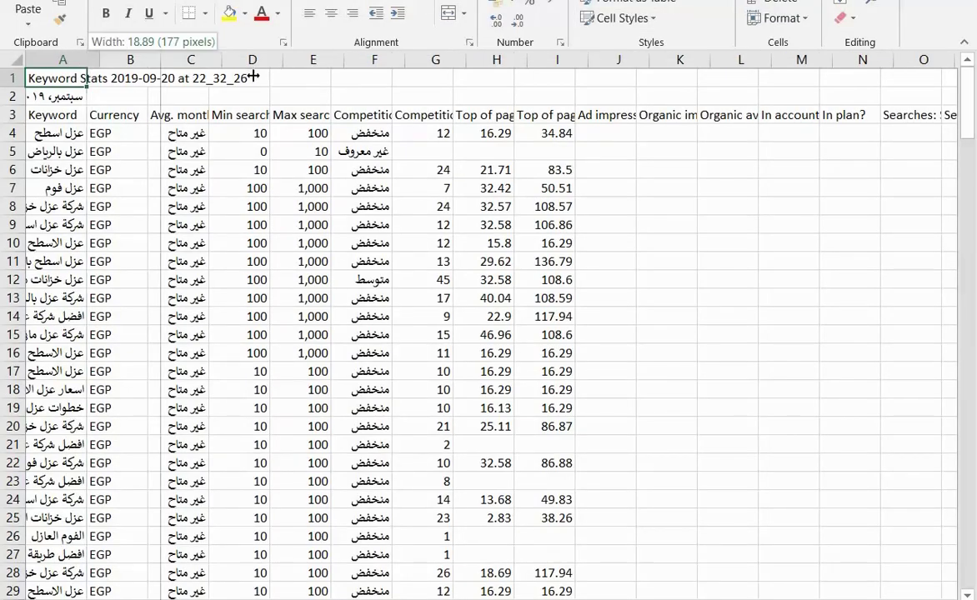
mouse_move(181, 129)
mouse_down()
mouse_move(200, 594)
mouse_move(196, 536)
mouse_move(212, 538)
mouse_up()
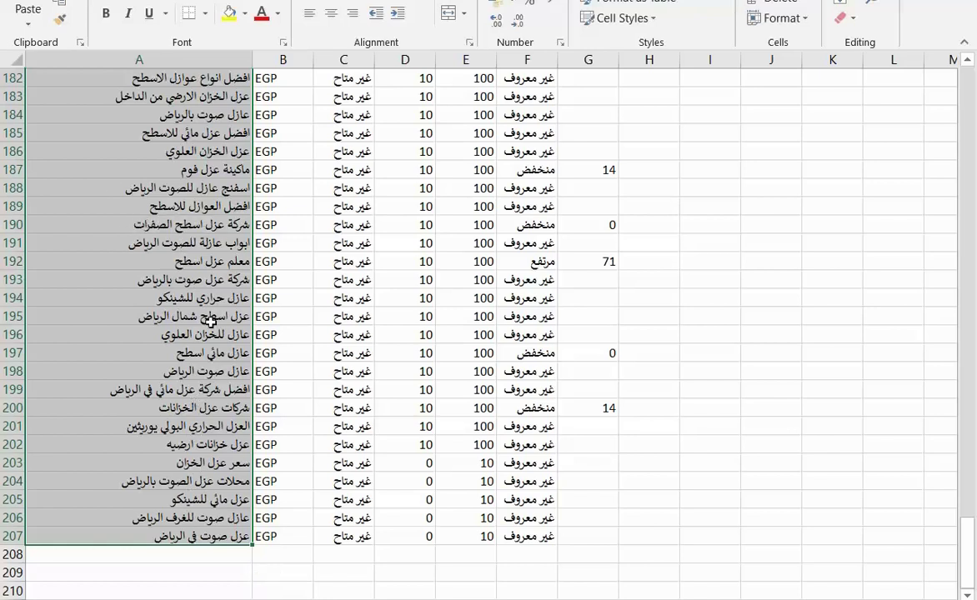
scroll(178, 319, up, 1)
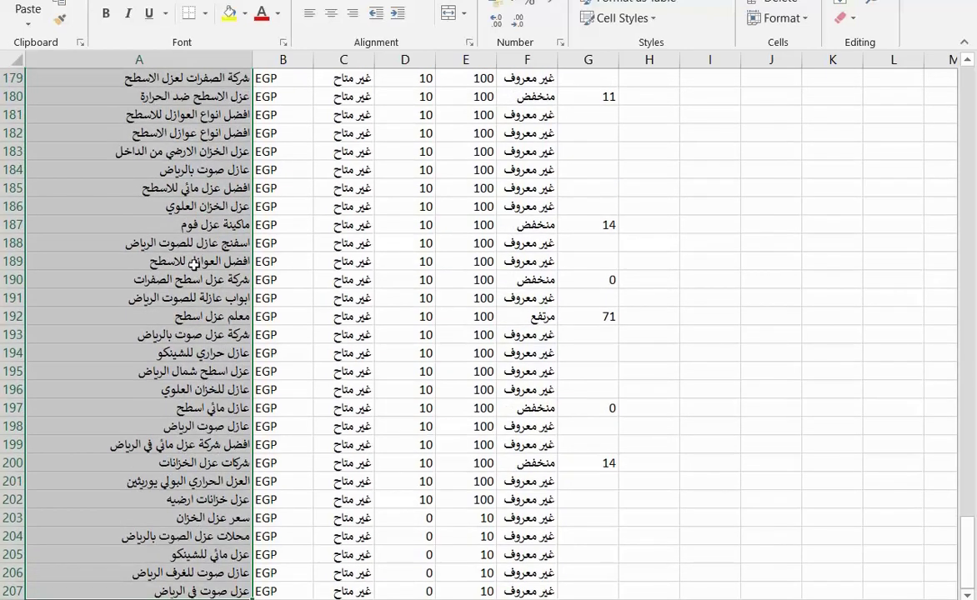
scroll(215, 295, up, 2)
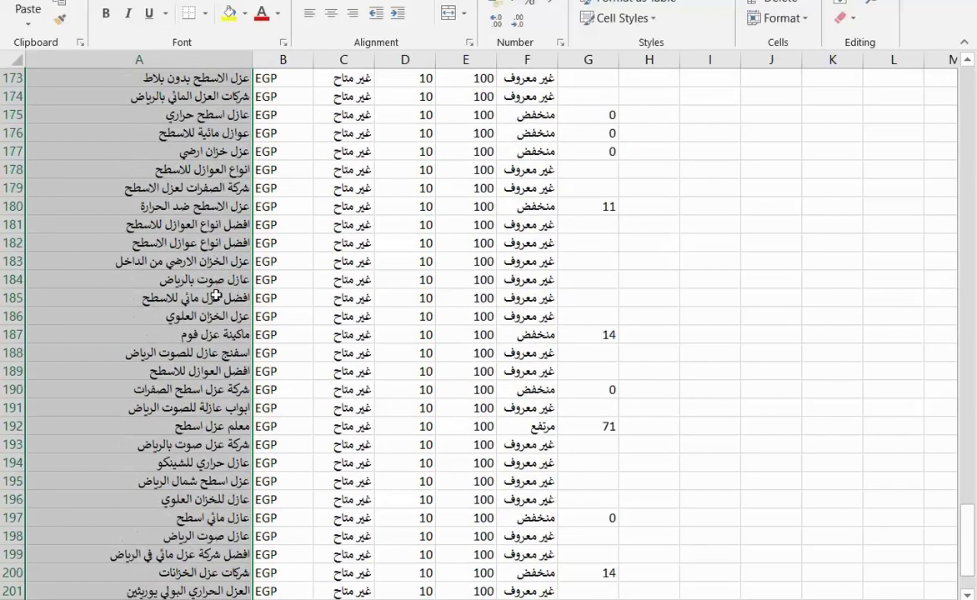
scroll(216, 295, down, 5)
scroll(216, 296, up, 11)
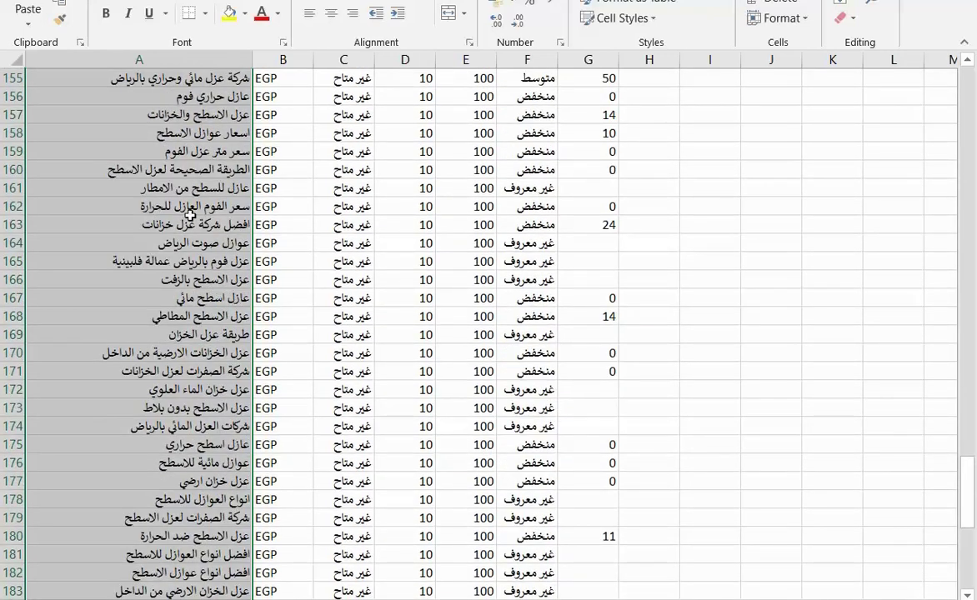
scroll(193, 215, up, 3)
scroll(150, 279, up, 8)
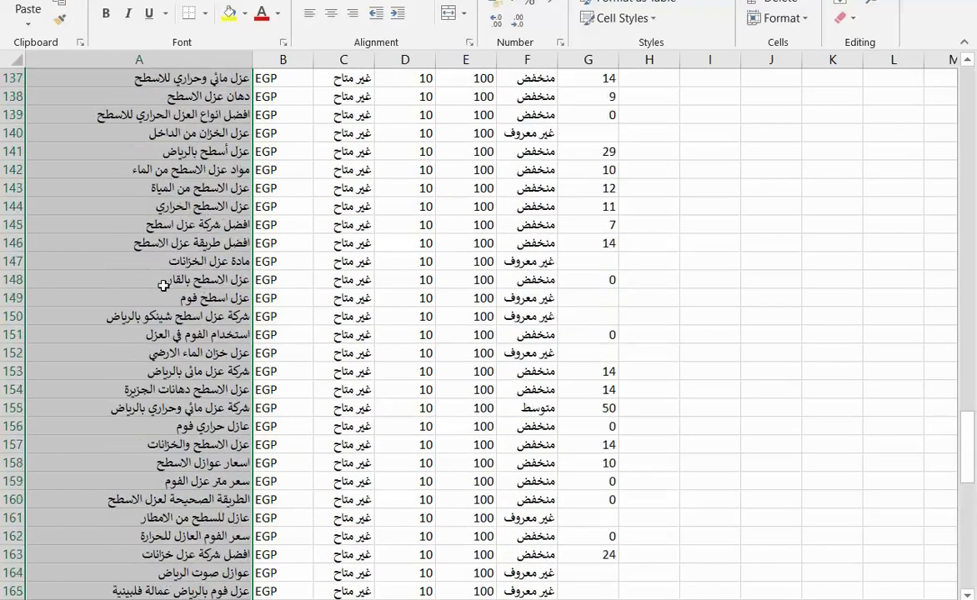
scroll(162, 284, up, 10)
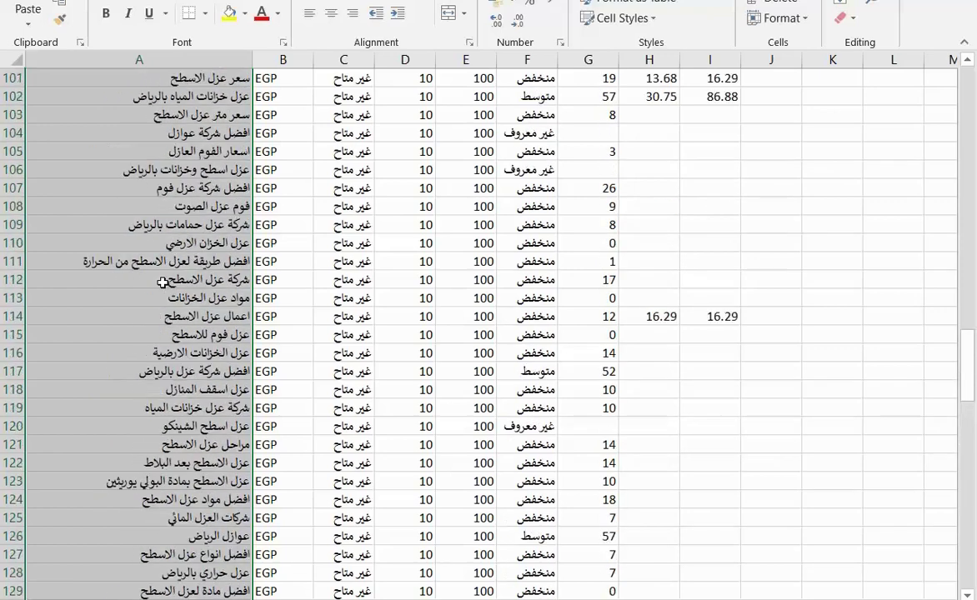
scroll(161, 282, up, 15)
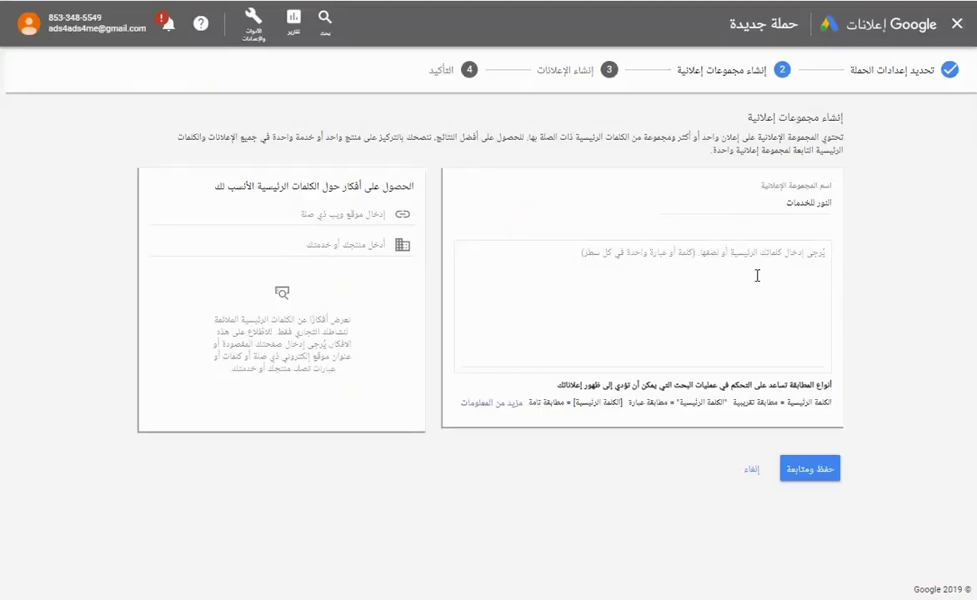
Paste the copied Excel keyword list into the ad group's keyword box.
click(745, 271)
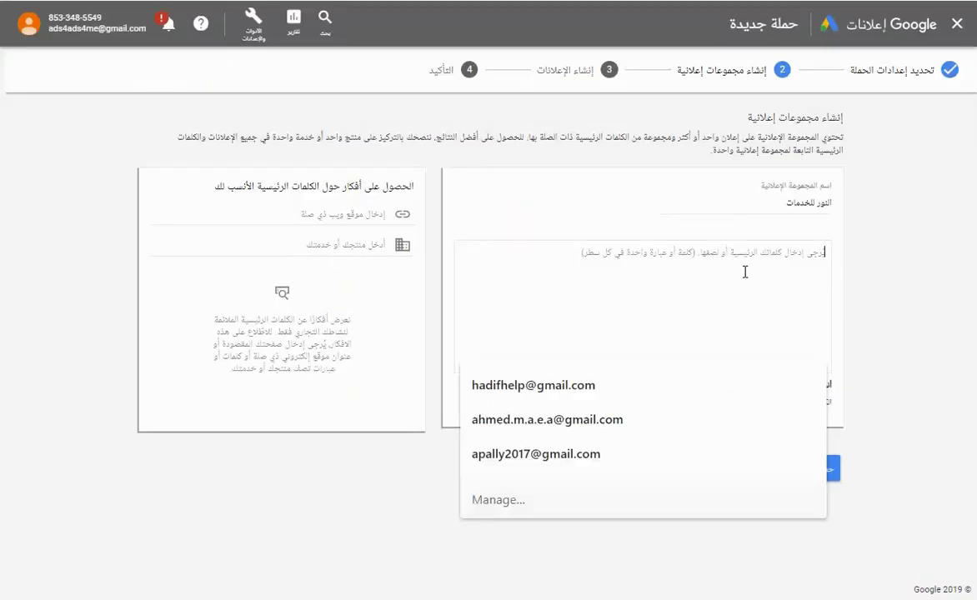
right_click(748, 265)
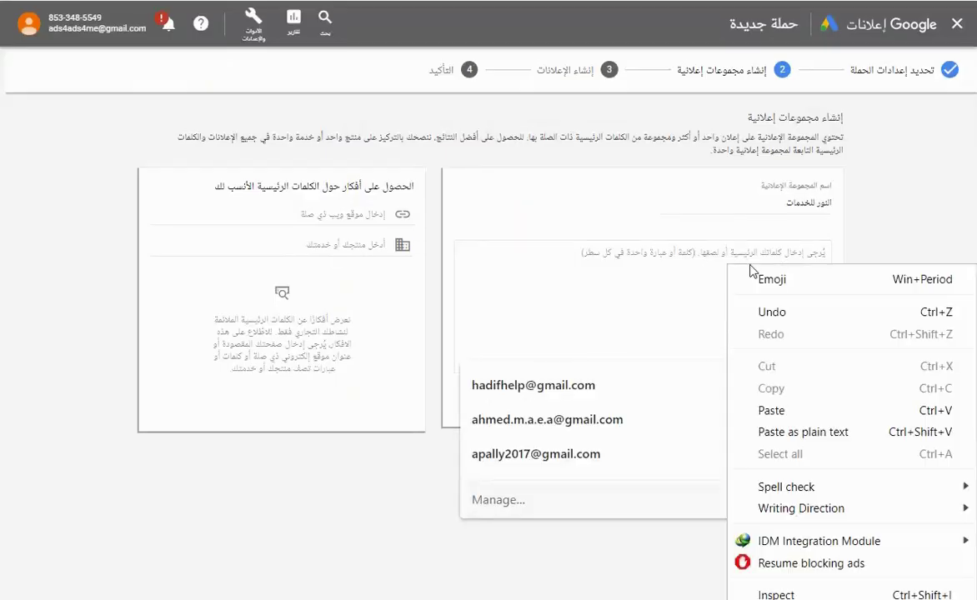
click(817, 410)
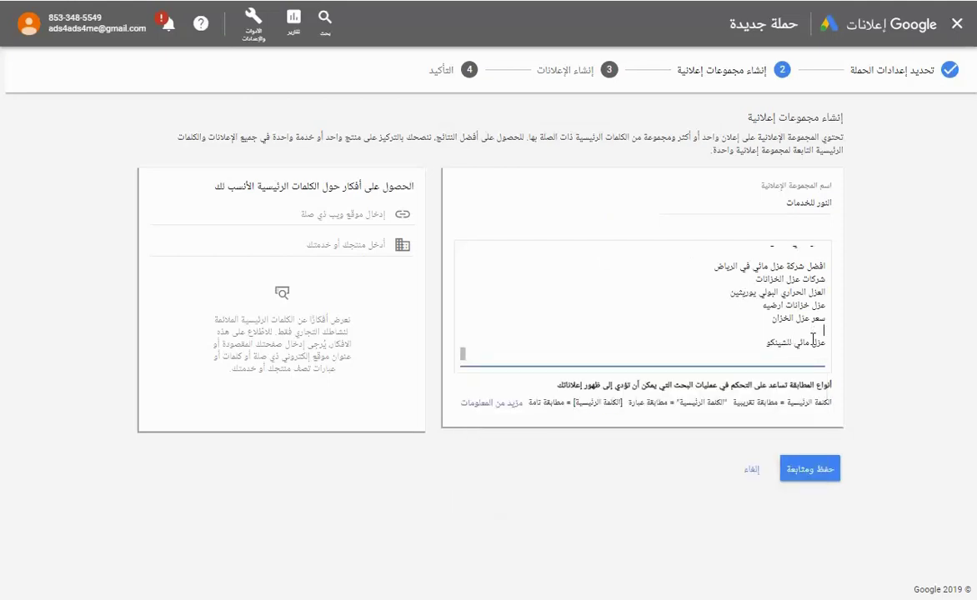
scroll(655, 330, up, 1)
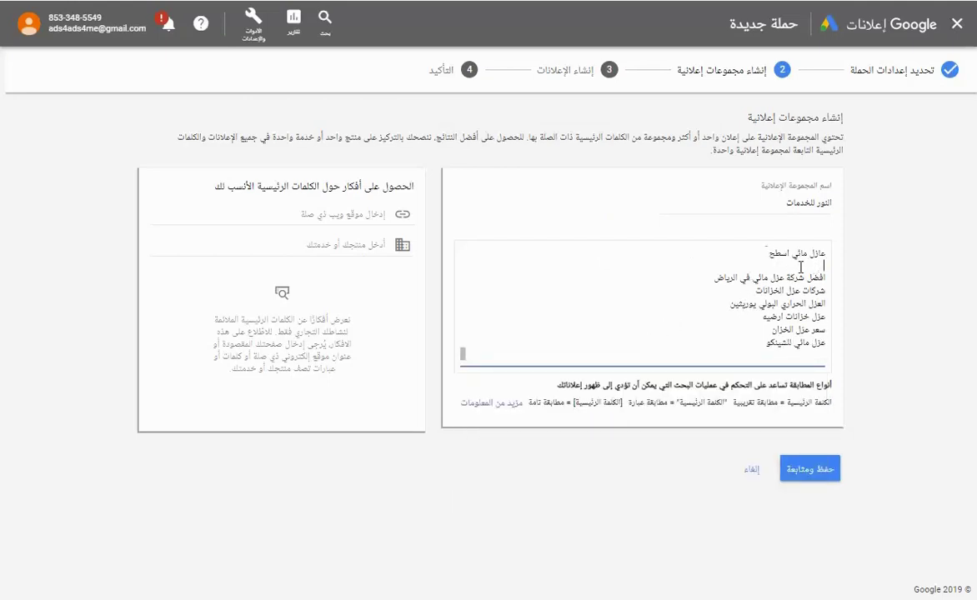
scroll(719, 301, down, 5)
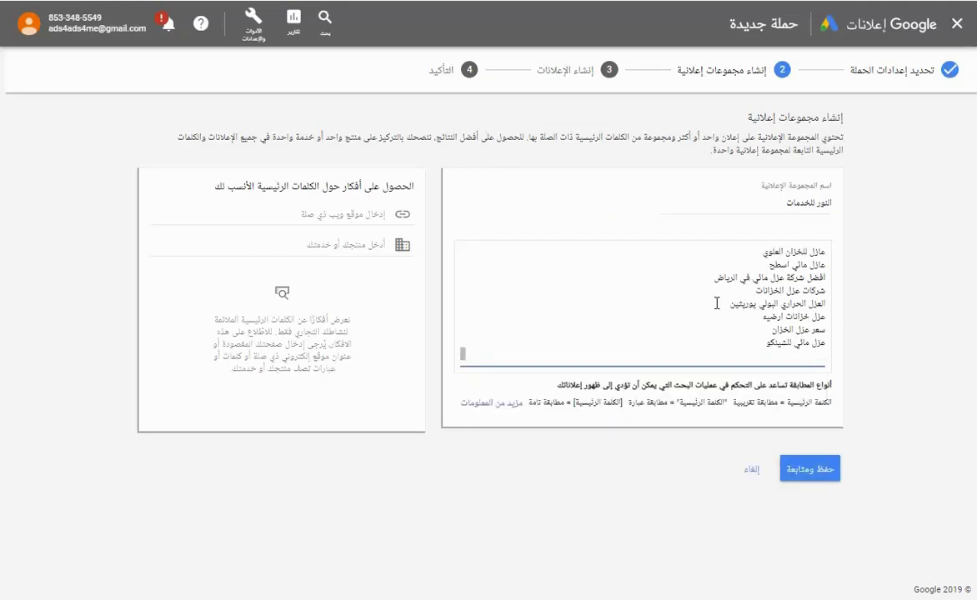
Remove the blank lines above أفضل العوازل للاسطح and معلم عزل اسطح.
click(825, 343)
key(Delete)
key(Delete)
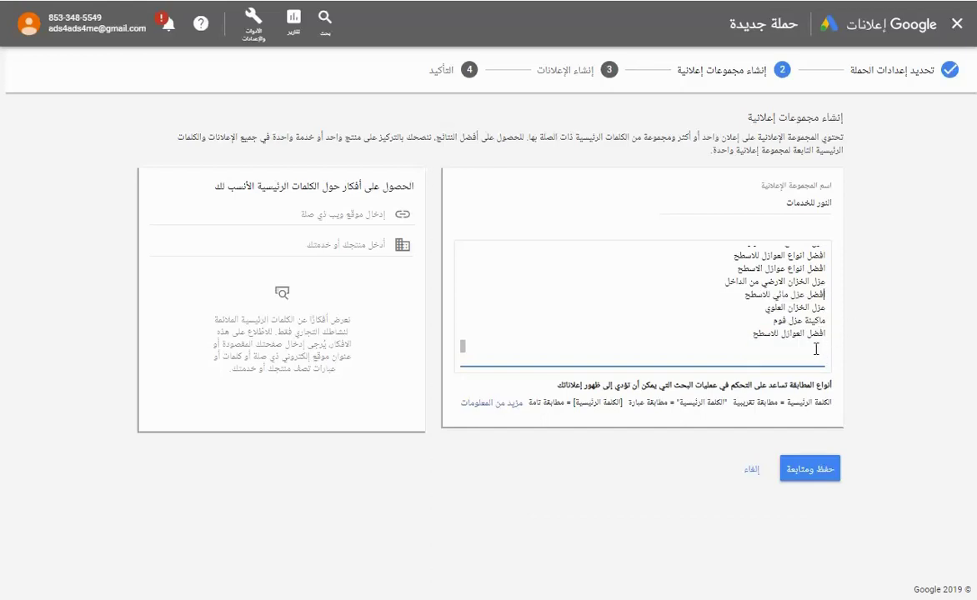
scroll(811, 350, down, 3)
scroll(681, 339, up, 3)
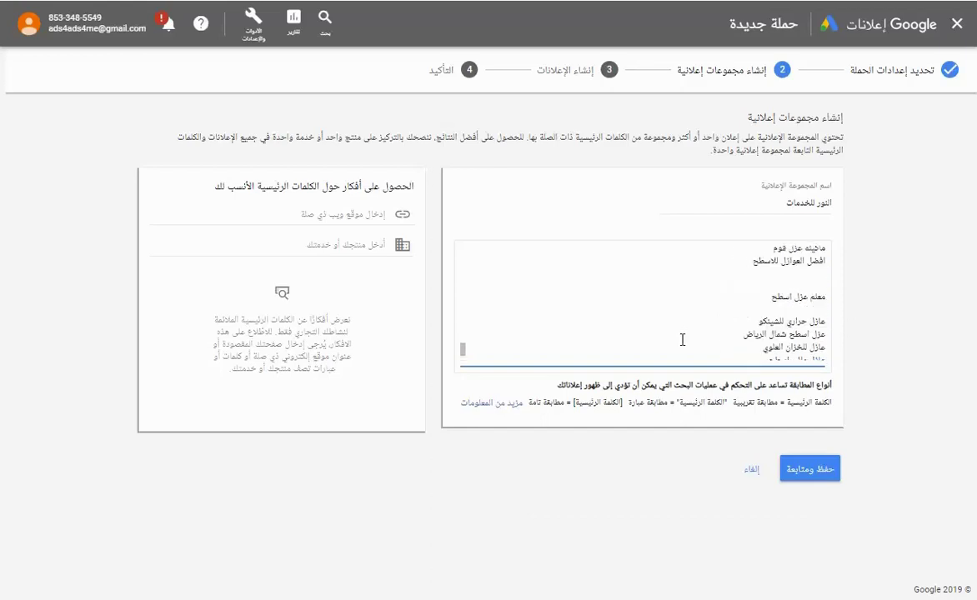
click(822, 280)
key(Delete)
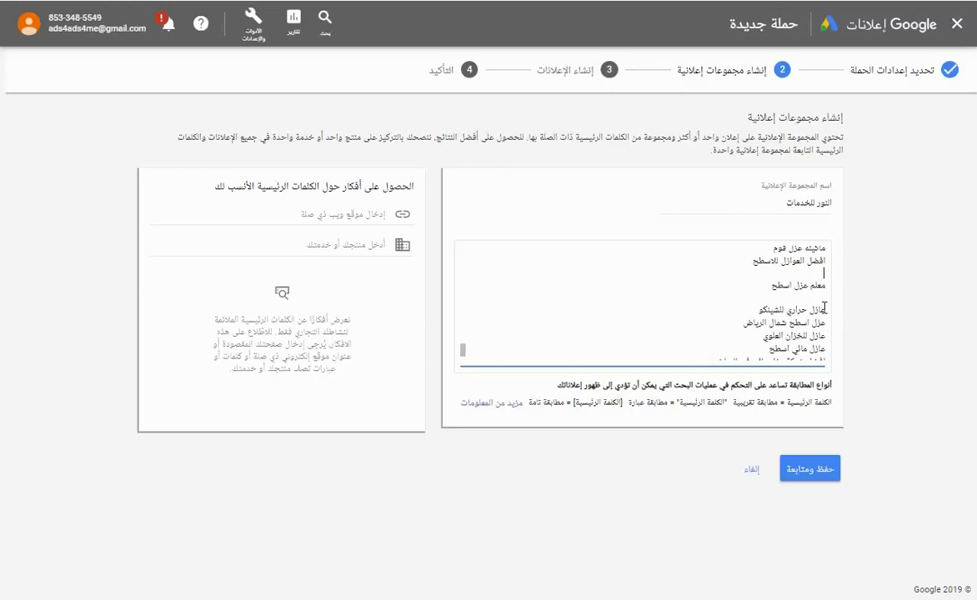
key(Delete)
key(Delete)
scroll(758, 326, down, 3)
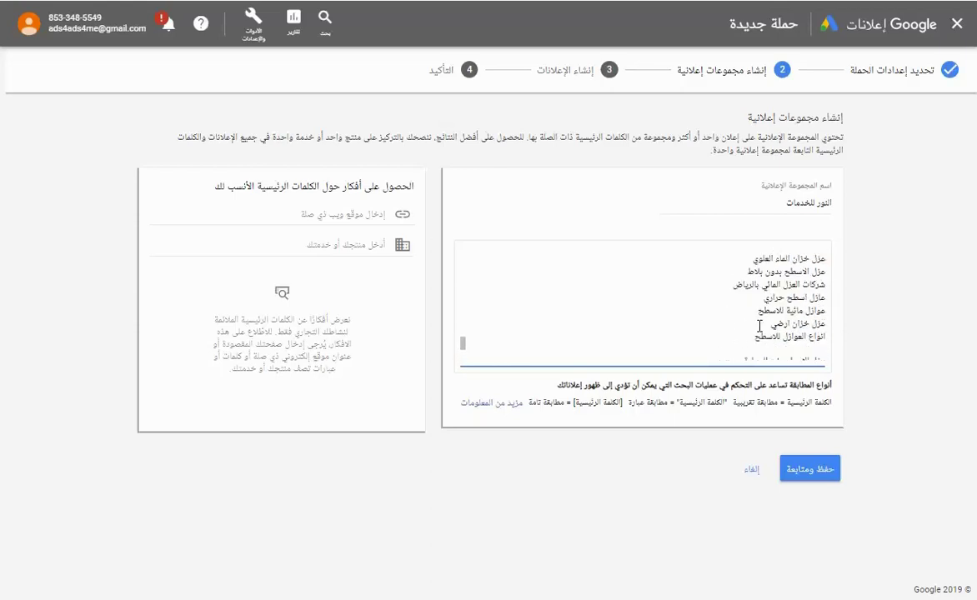
scroll(808, 350, down, 3)
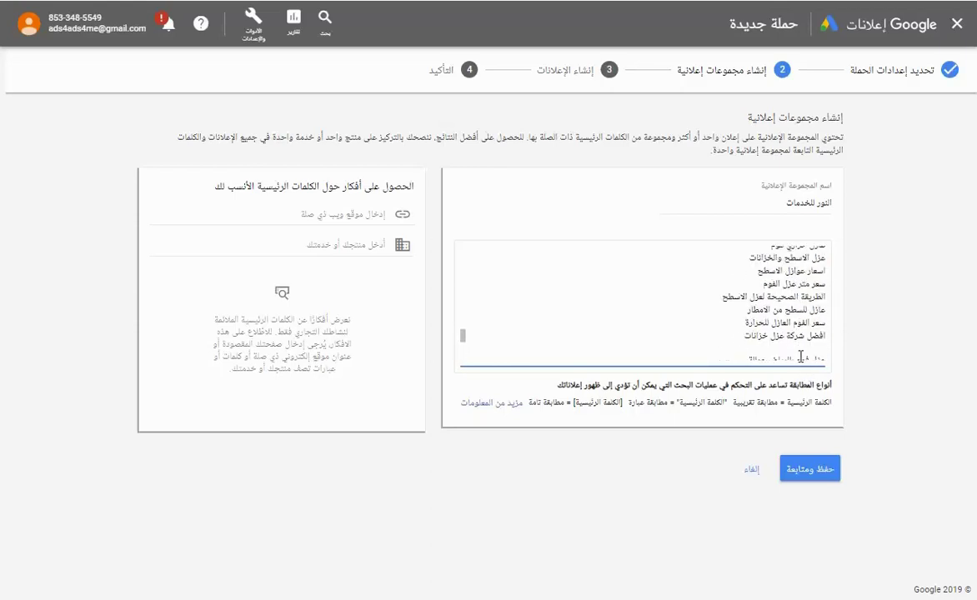
scroll(719, 351, up, 5)
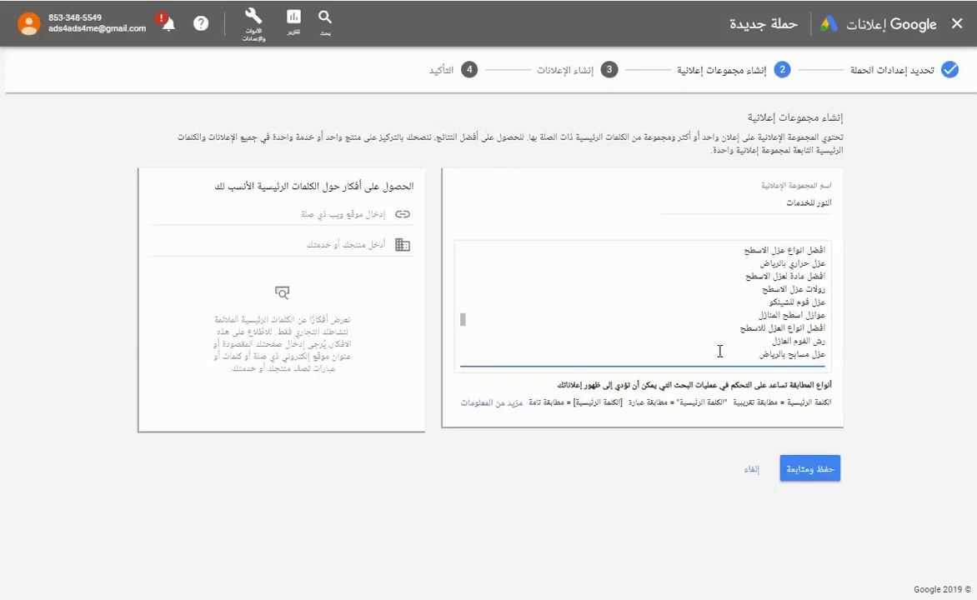
scroll(719, 350, down, 3)
scroll(766, 325, up, 3)
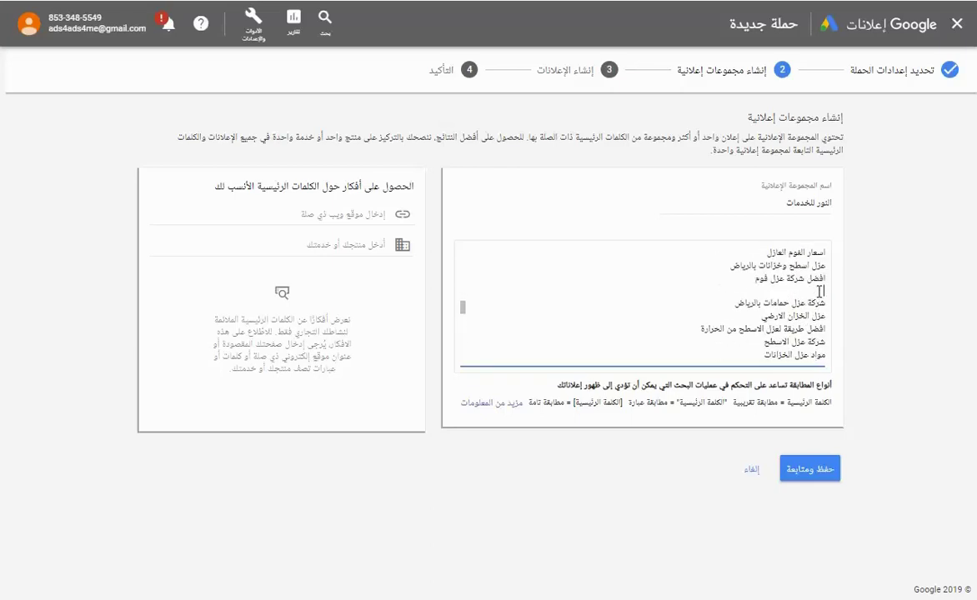
scroll(719, 325, up, 5)
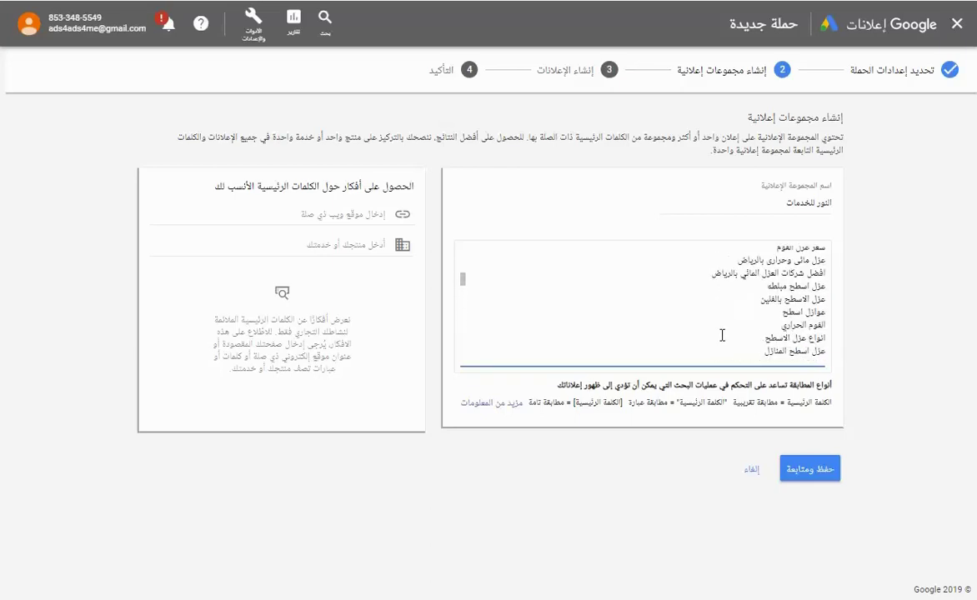
Save the ad group, then paste the blogspot address into both Display URL and Verification URL.
click(800, 468)
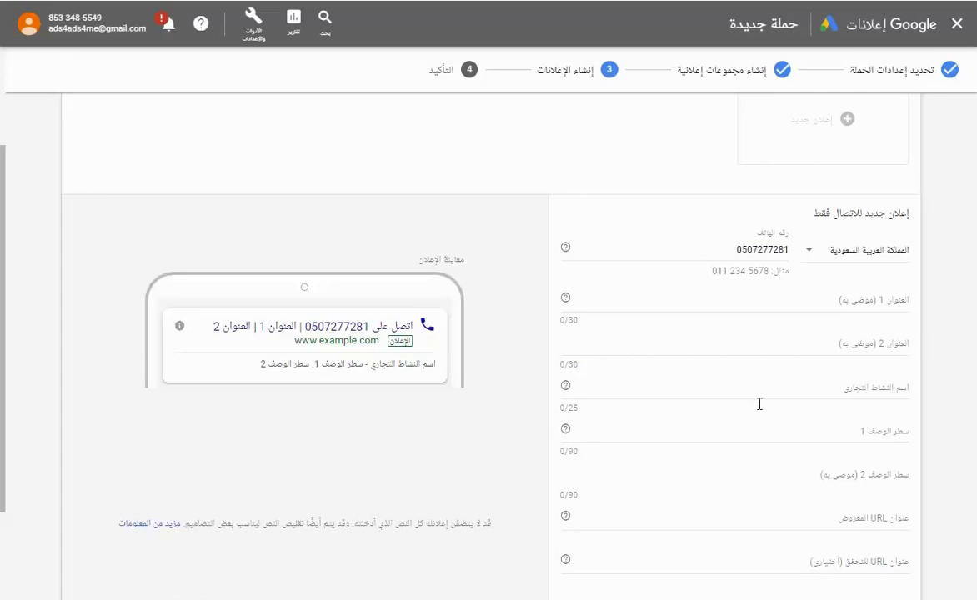
scroll(734, 401, down, 3)
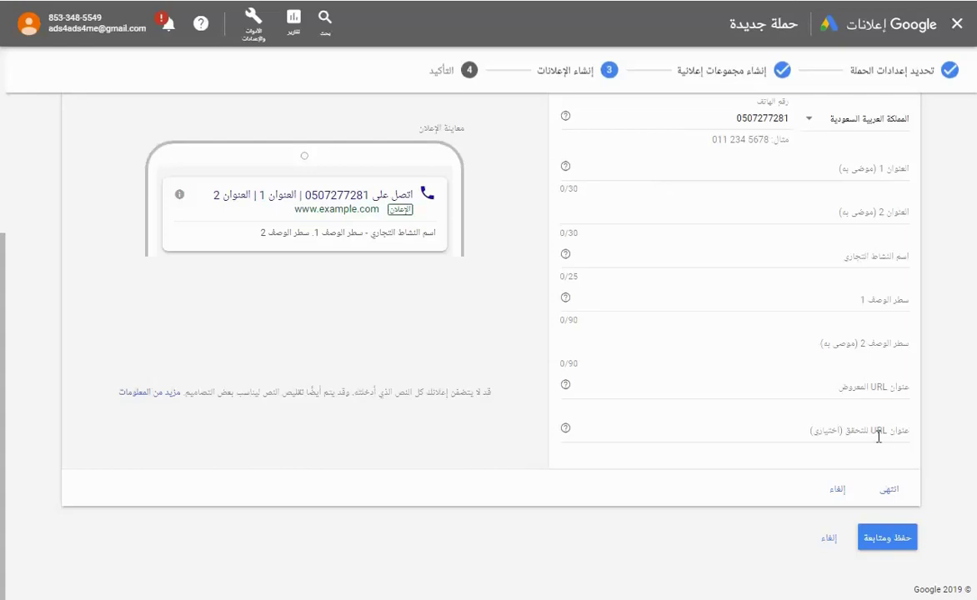
click(884, 391)
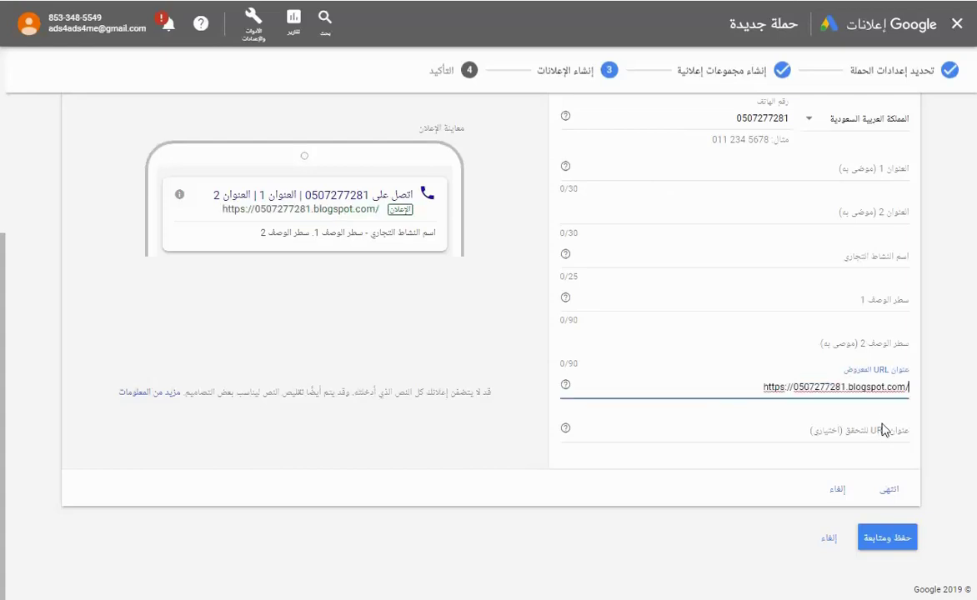
click(875, 428)
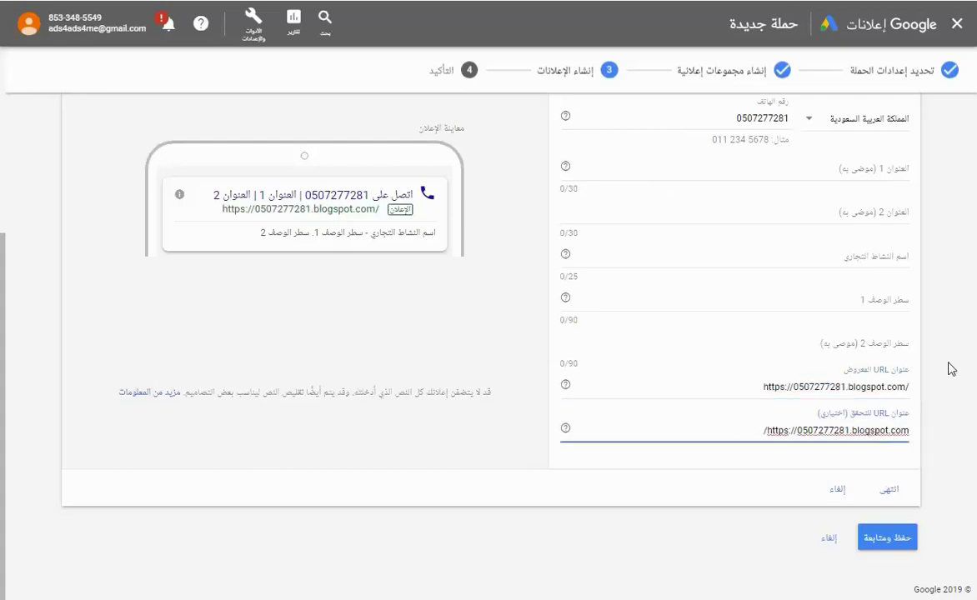
click(877, 175)
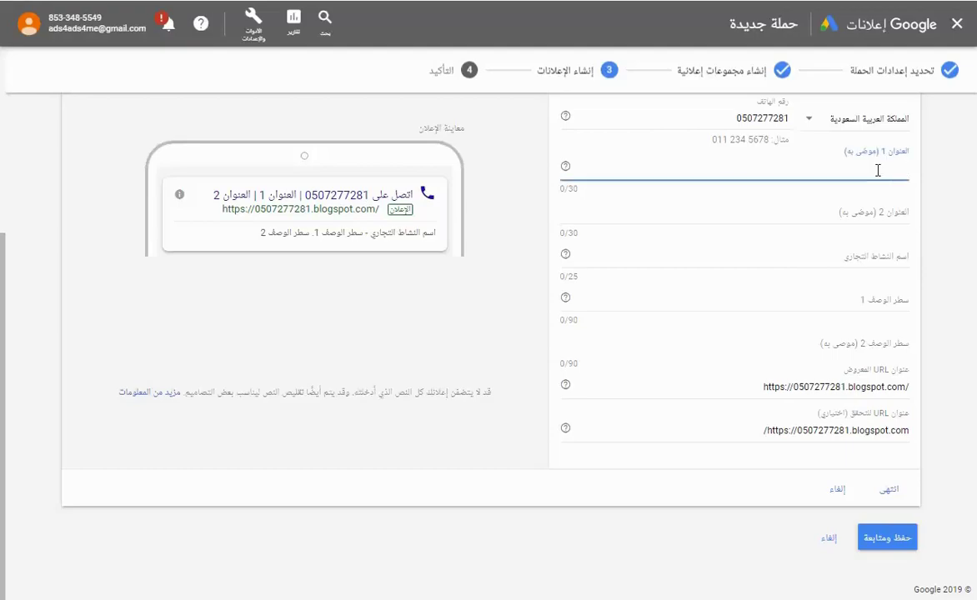
Enter عزل خزانات بالرياض as Headline 1 and begin Headline 2 with شركة عزل خ.
click(165, 24)
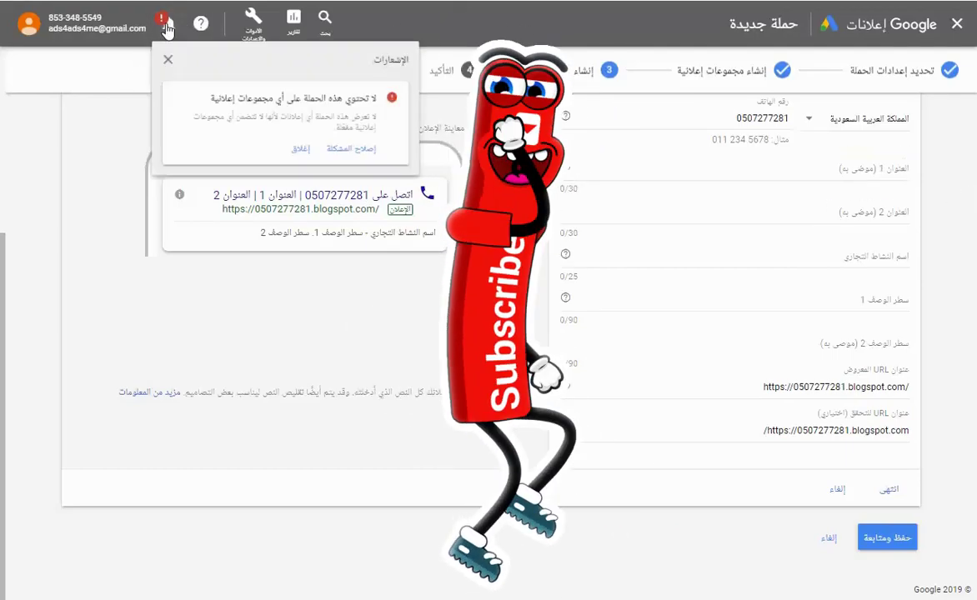
click(439, 24)
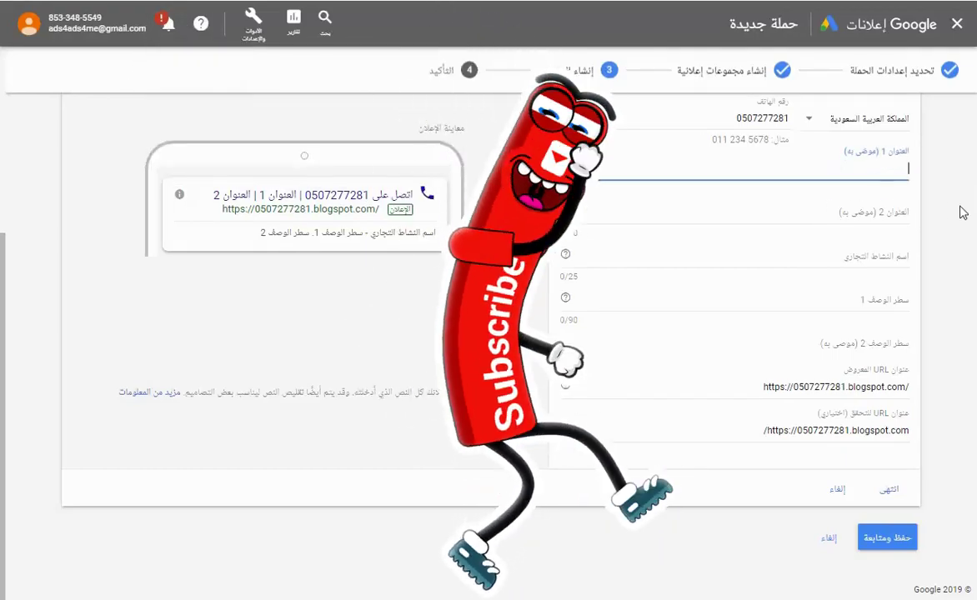
scroll(965, 229, up, 2)
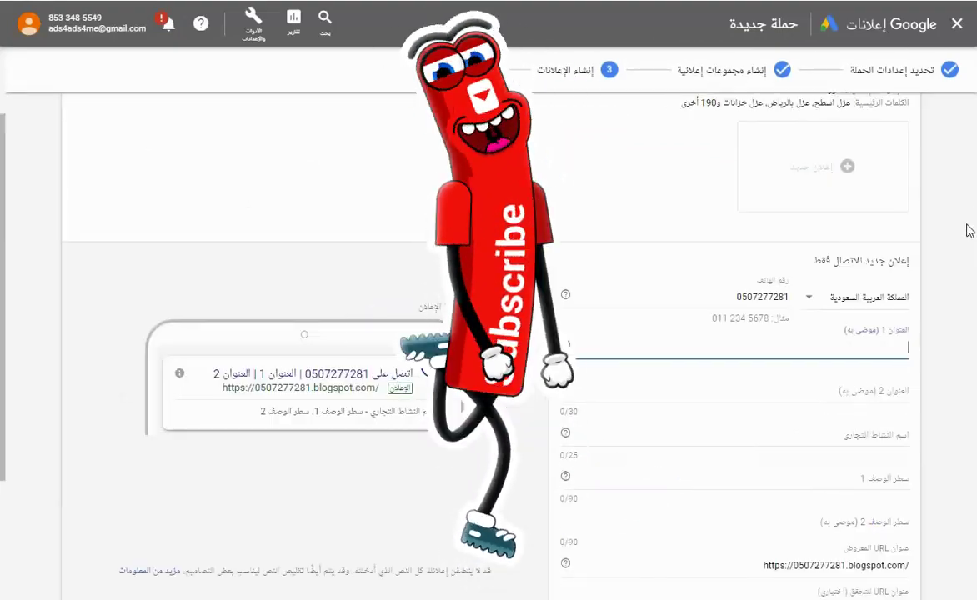
text(u.g)
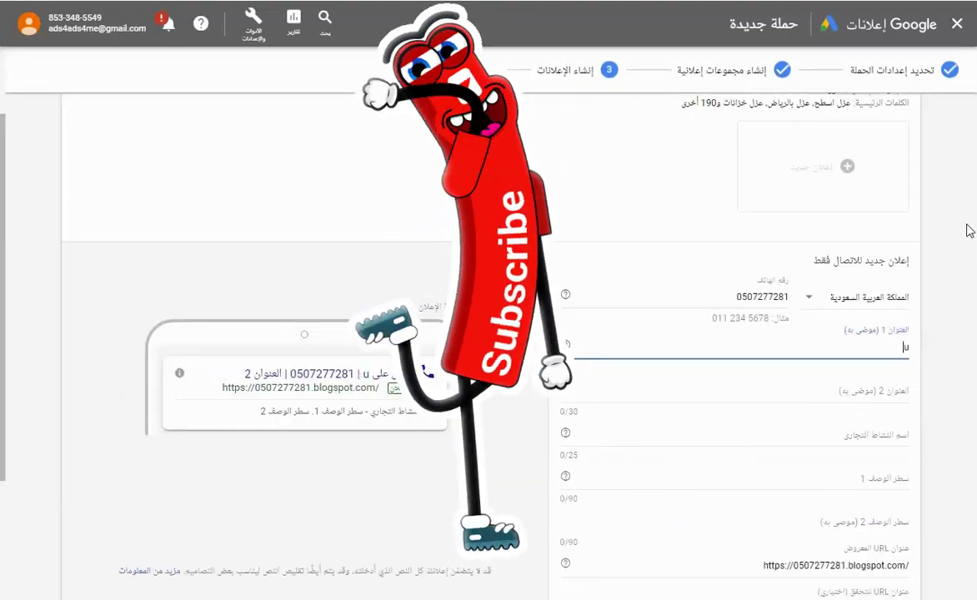
key(BackSpace)
key(BackSpace)
key(BackSpace)
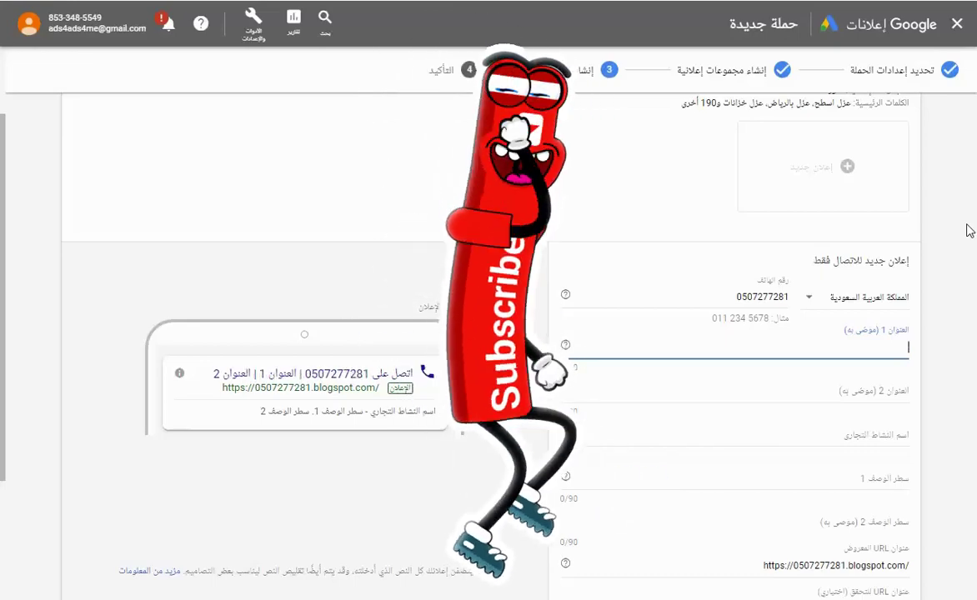
text(عزل)
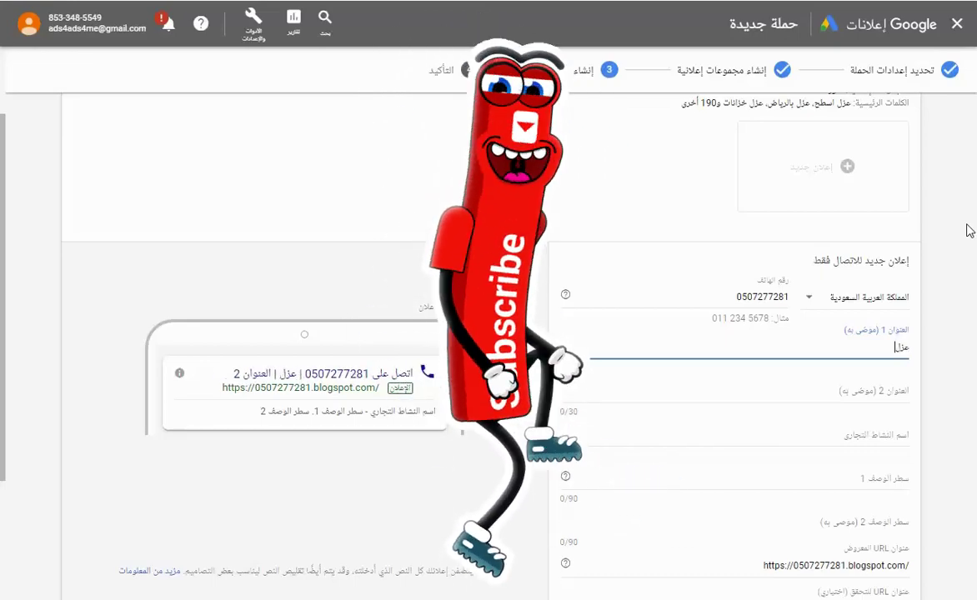
text( خز)
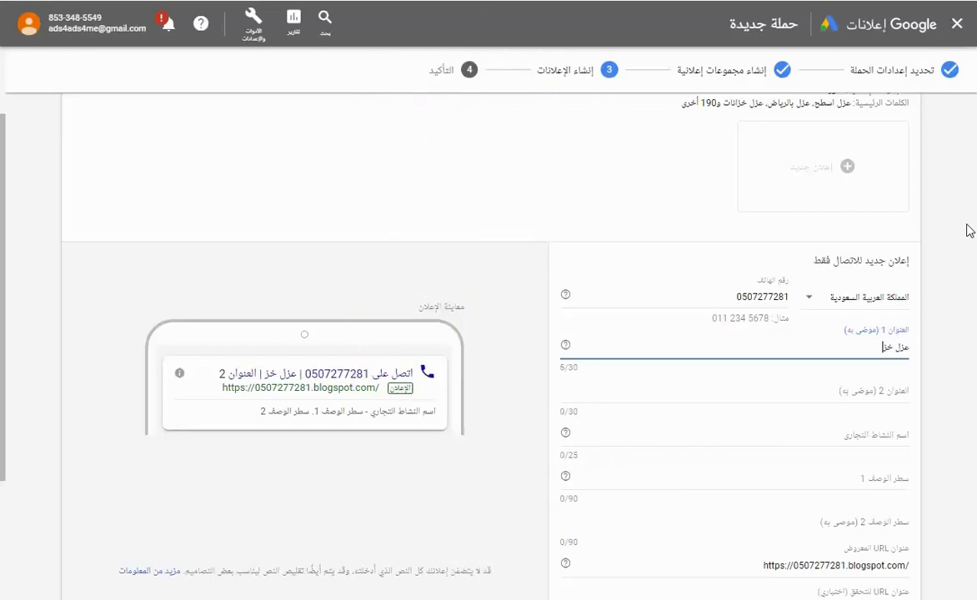
text(انات بالرياض)
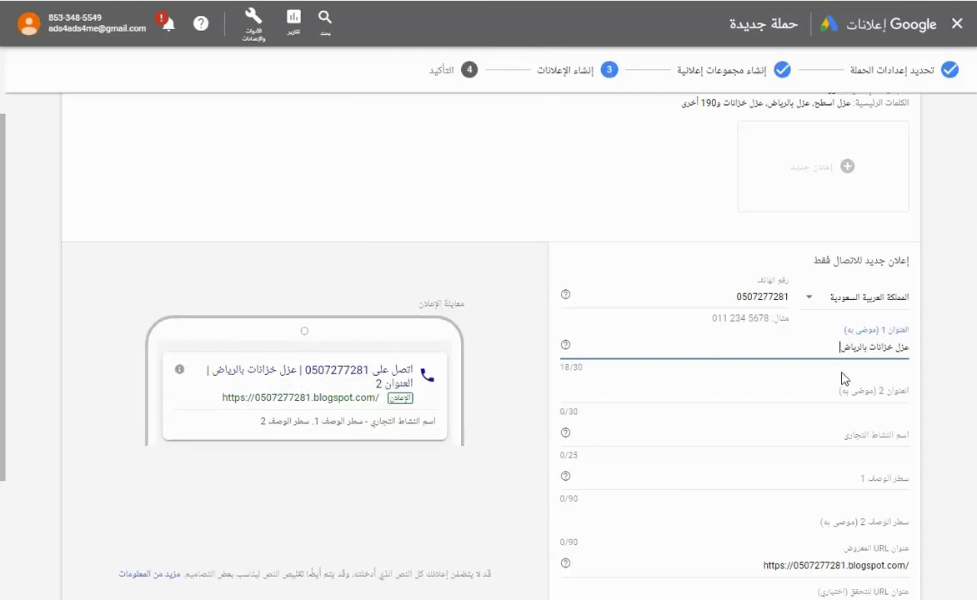
click(873, 392)
text(ش)
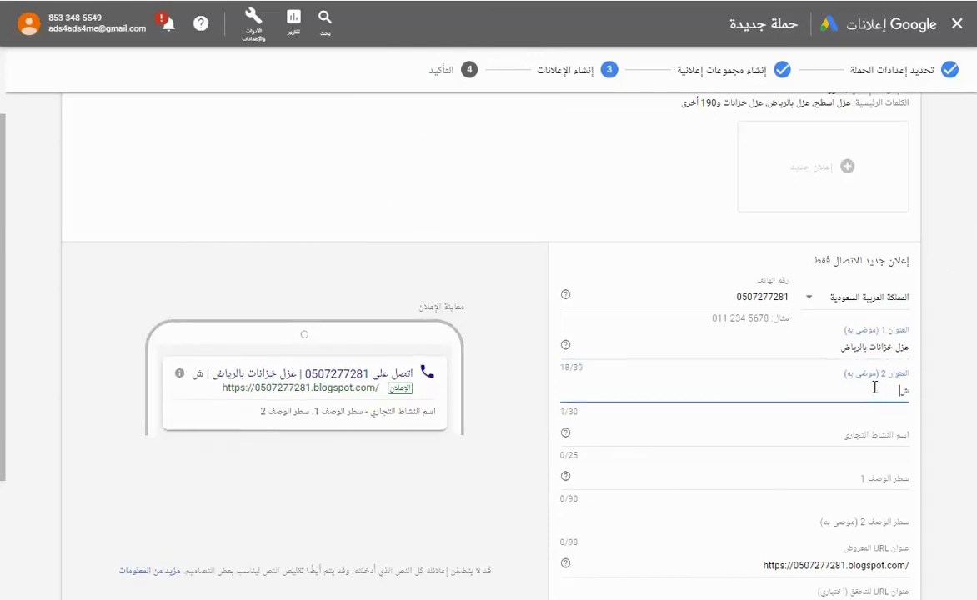
text(ركة عزل خزانات)
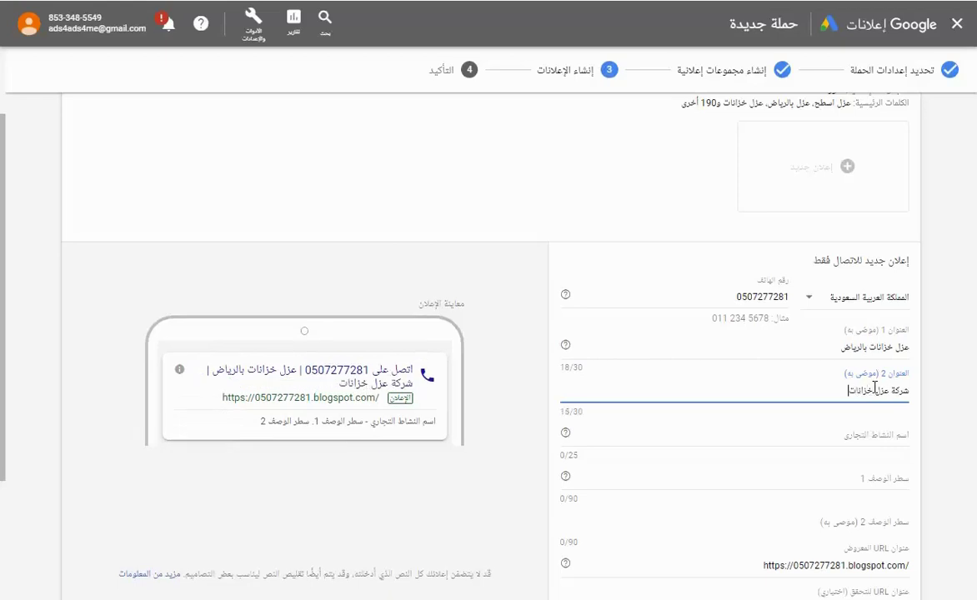
Set the business name to عزل اسطح عزل فوم, trimmed to fit 25 characters.
click(860, 437)
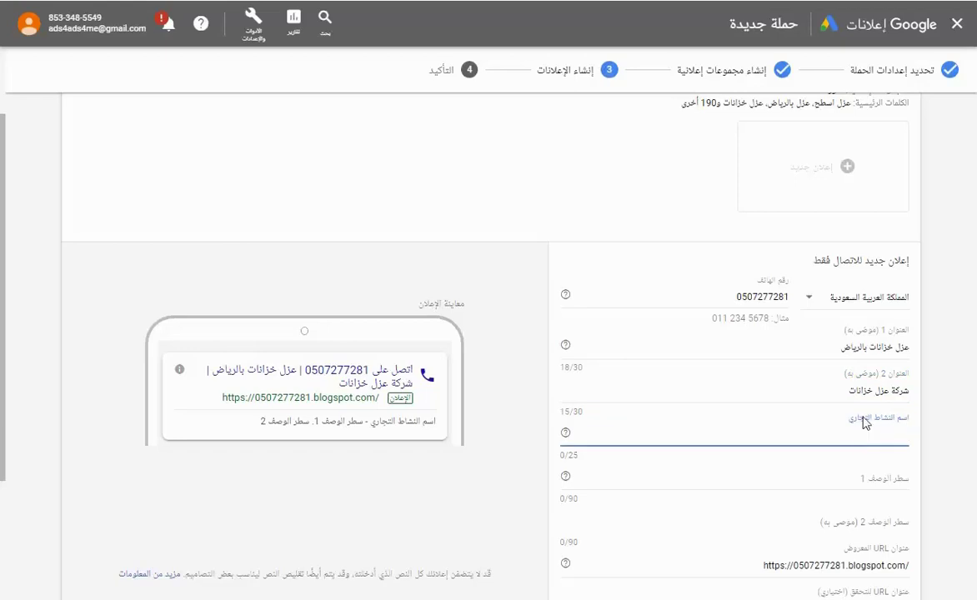
text(عزل ا)
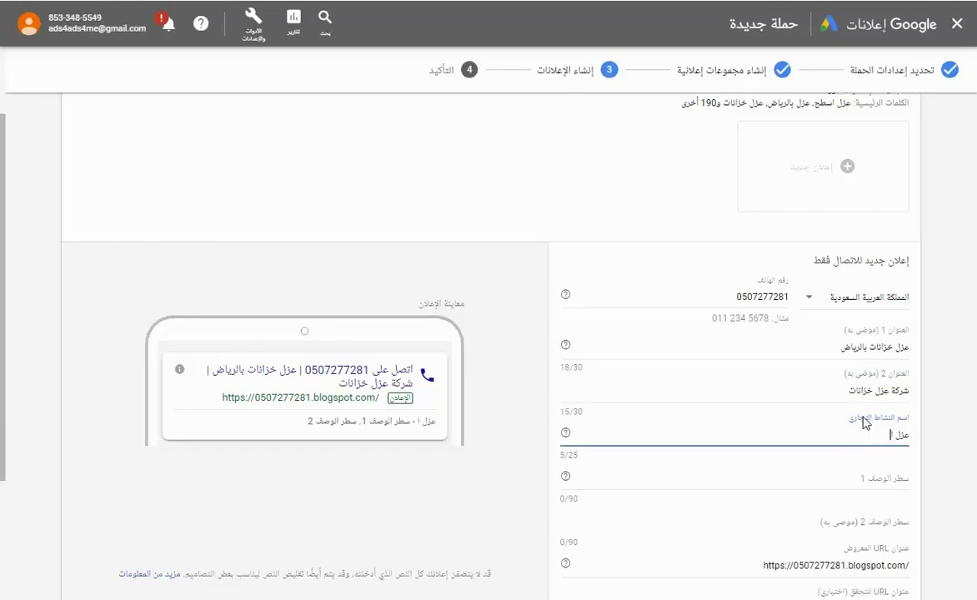
text(سطح ع)
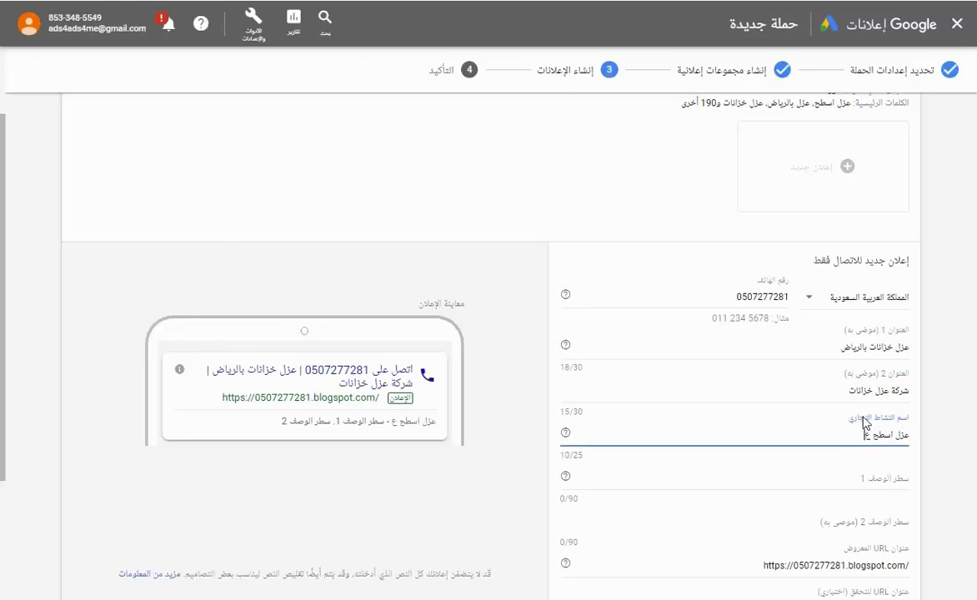
text(زل فوم)
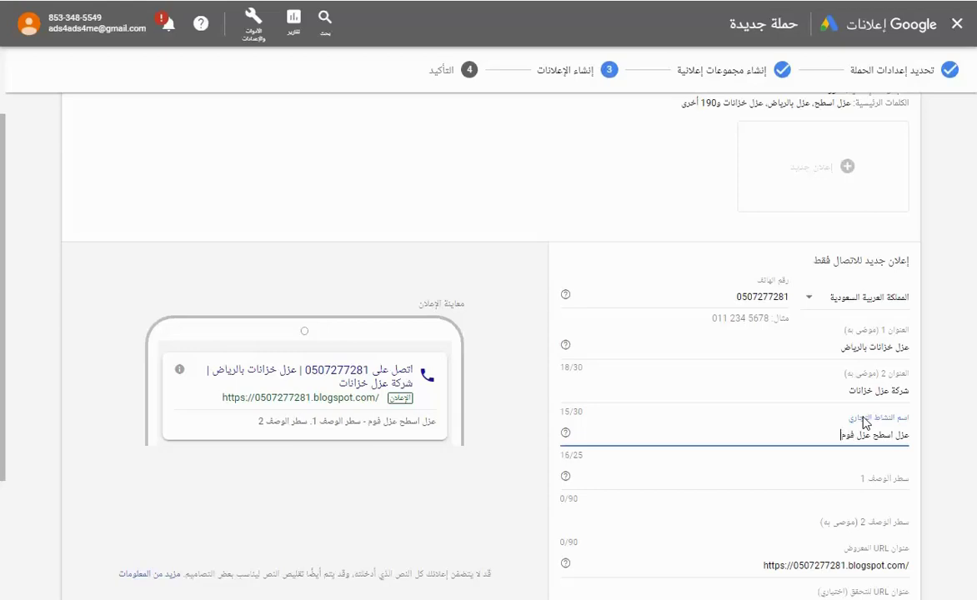
text( عزل)
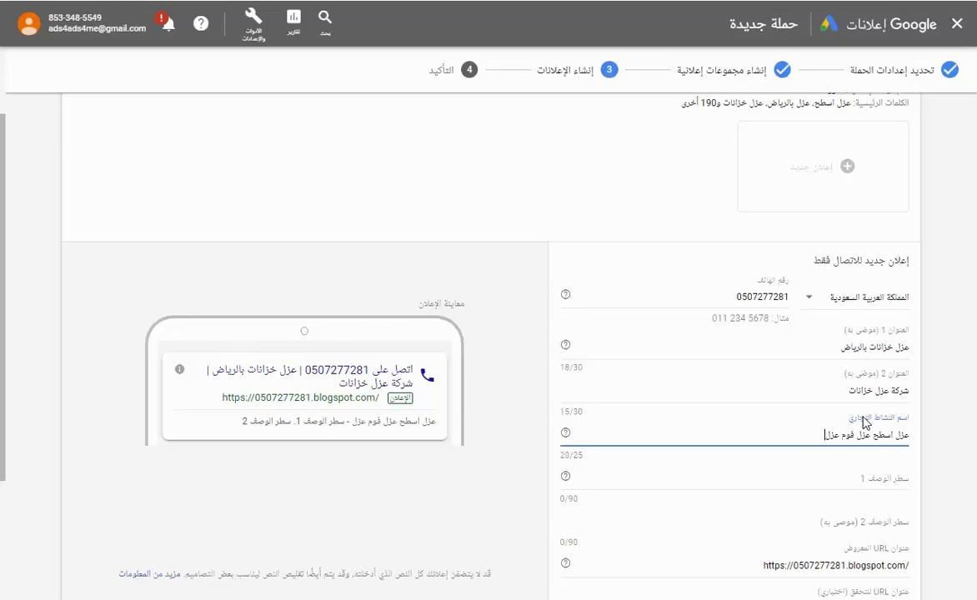
text( جراري)
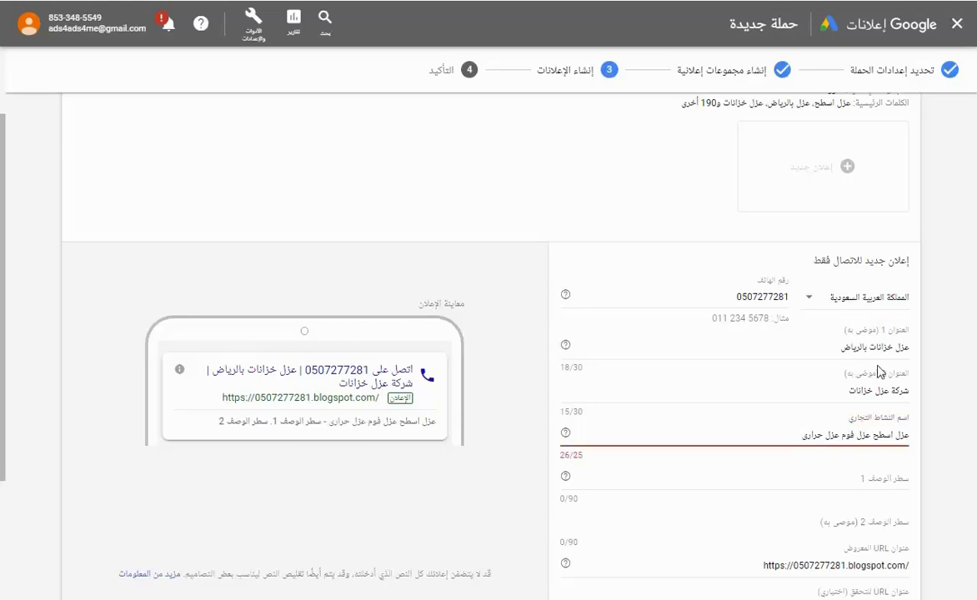
key(BackSpace)
key(BackSpace)
key(BackSpace)
key(BackSpace)
key(BackSpace)
key(BackSpace)
key(BackSpace)
key(BackSpace)
key(BackSpace)
key(BackSpace)
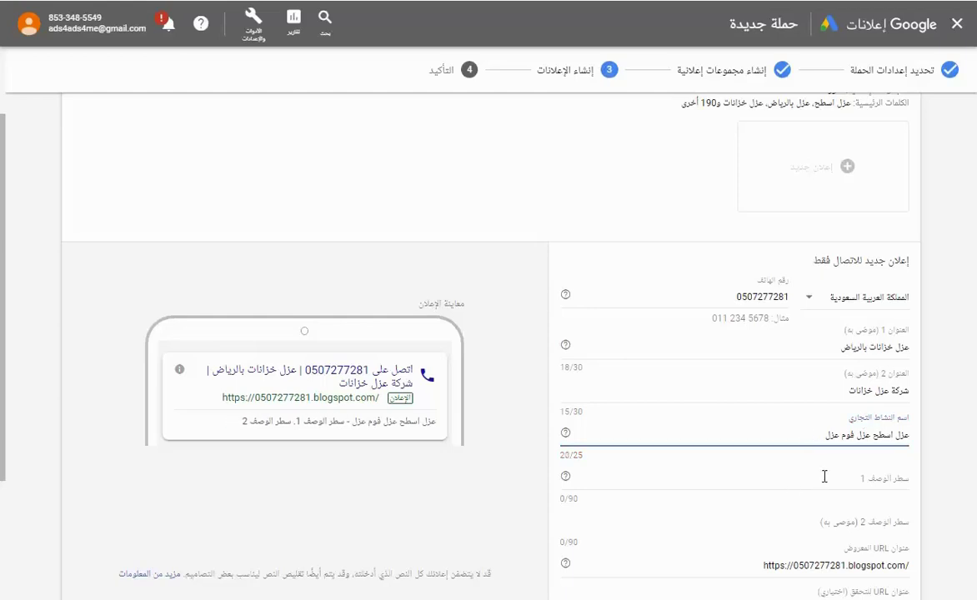
Write description line 1 listing services: عزل حراري, عزل مائي, عزل فوم, عزل اسطح, ارضيات, خزانات, حوائط.
click(890, 482)
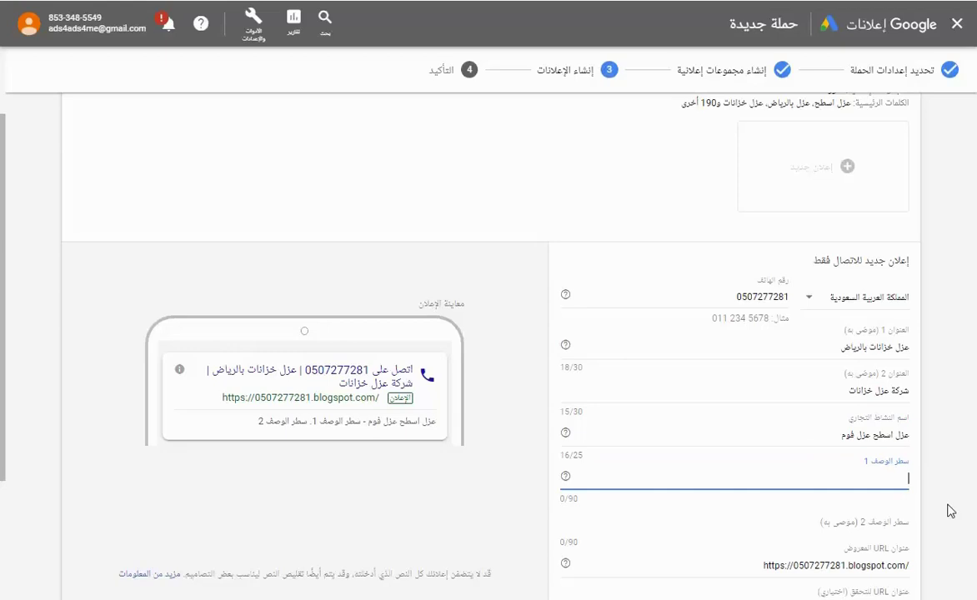
text(مؤس)
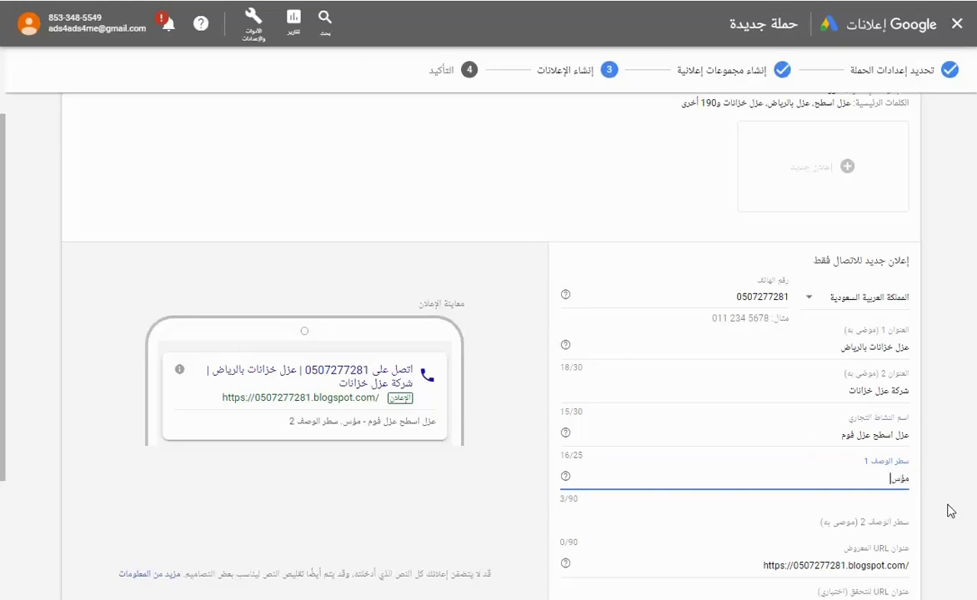
text(سة النور للعزل)
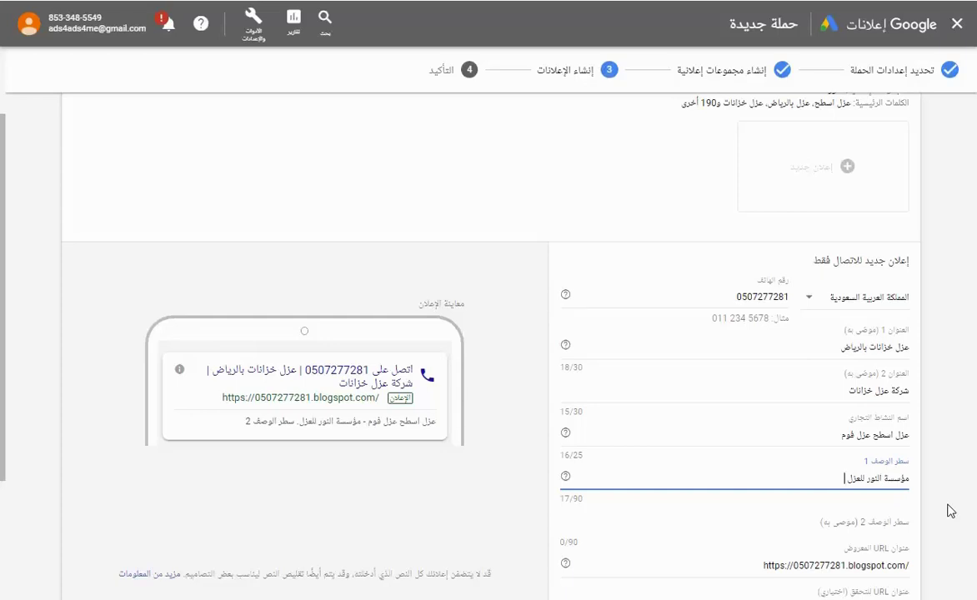
text( - ع)
key(BackSpace)
key(BackSpace)
key(BackSpace)
key(BackSpace)
text(عزل حراري)
text( عزل)
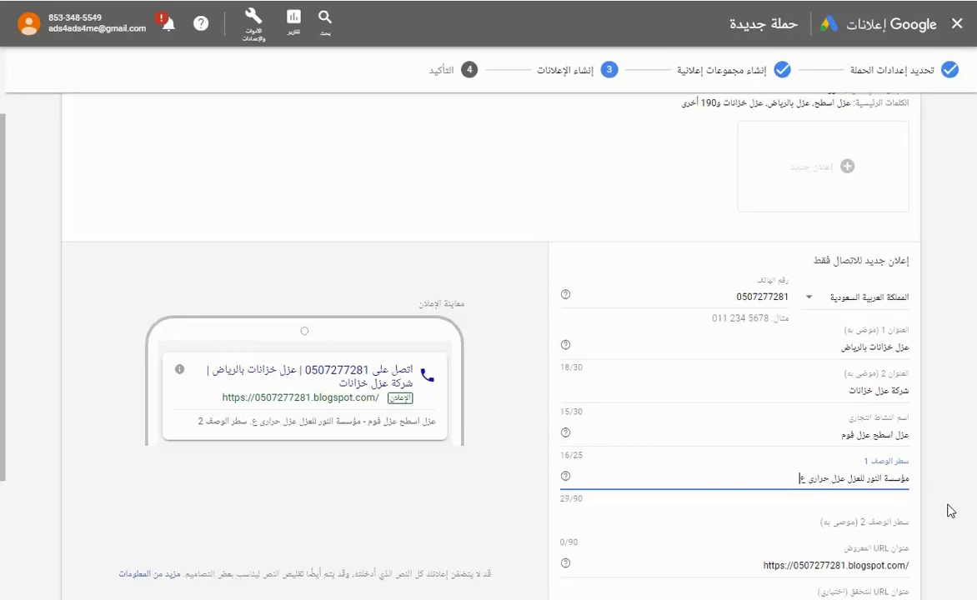
text( مائي عز)
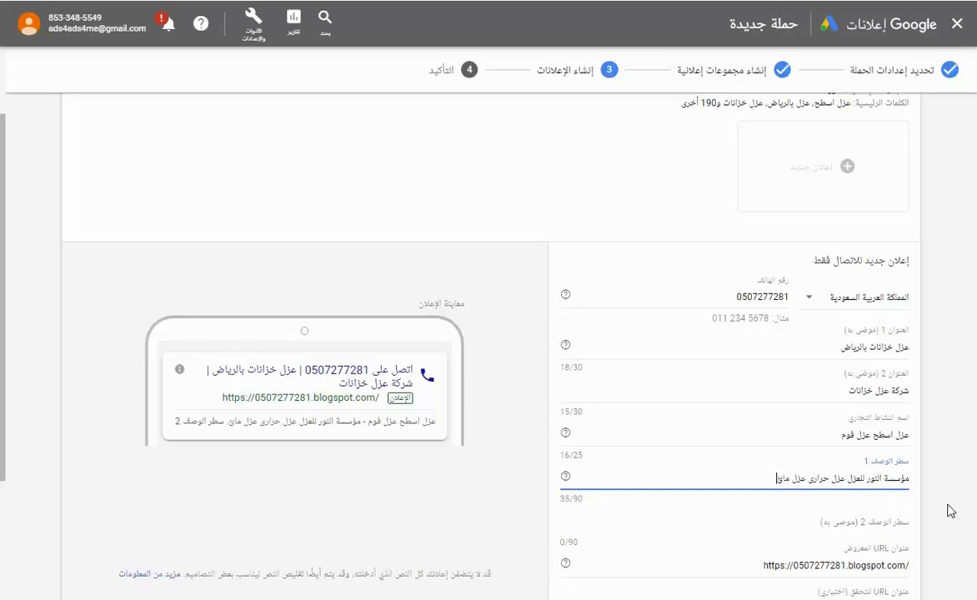
text(ل فوم عزل)
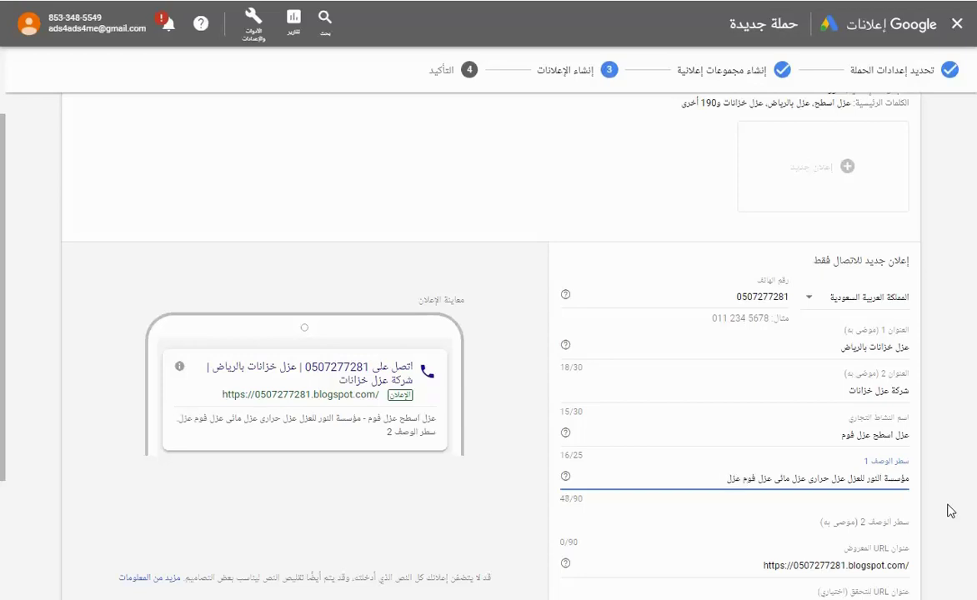
text( اسطح عو)
key(BackSpace)
text(زل اسطح ع)
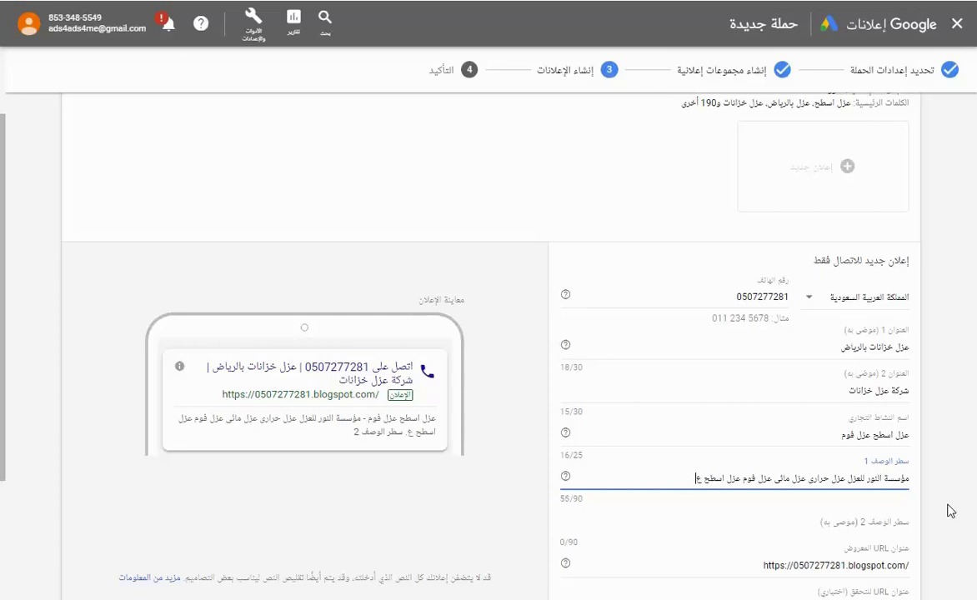
text(زل ارضيات)
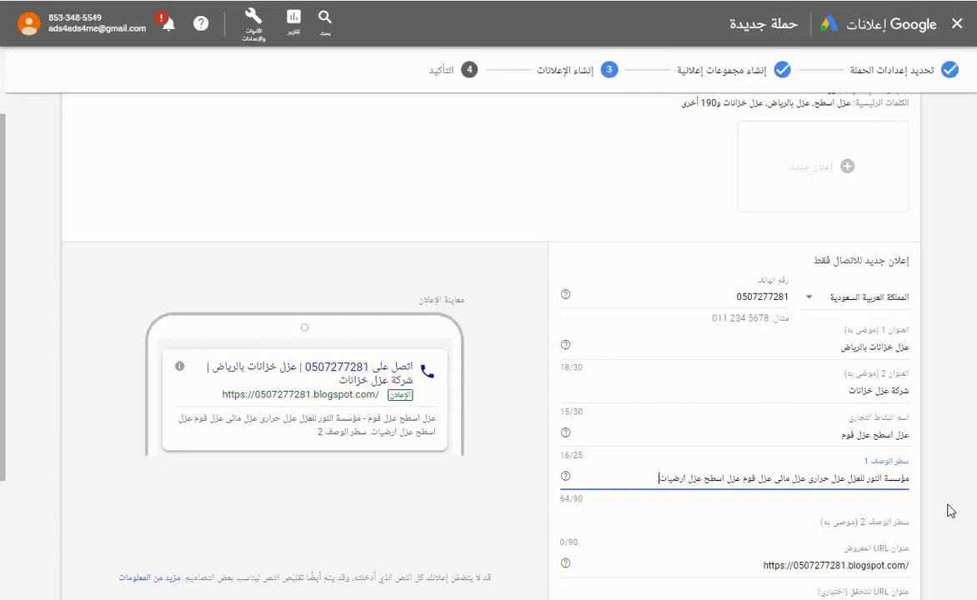
text( عزل خزانات)
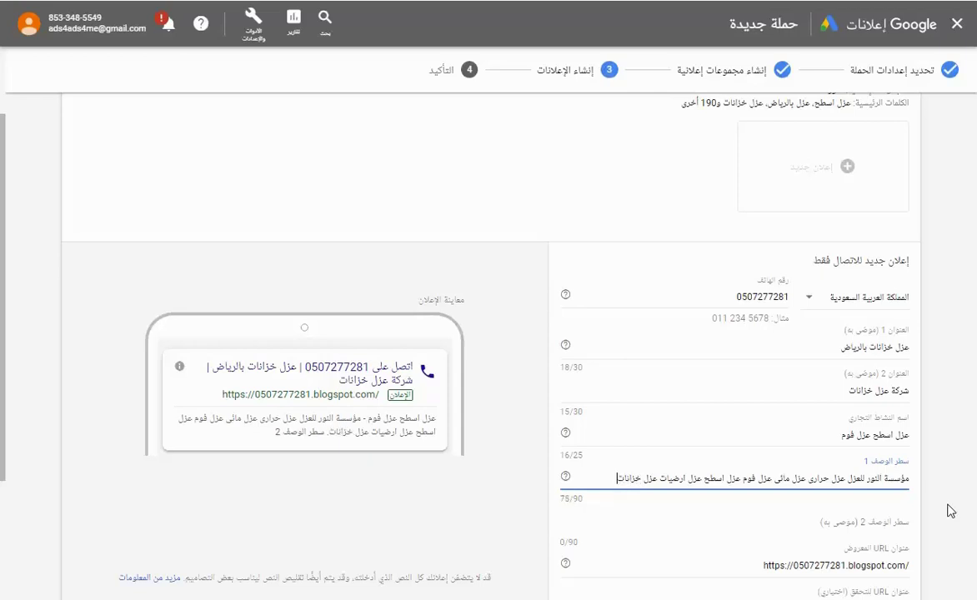
text( عزل حوائط)
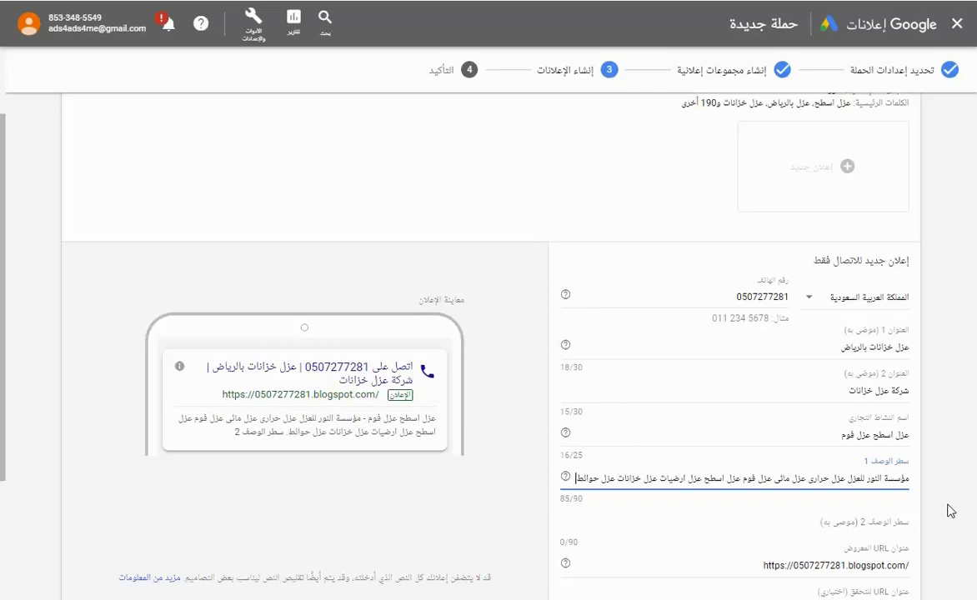
Write description line 2 (شركة عزل خزانات بالرياض ... بمواد العزل), trimmed to 89/90 characters.
scroll(801, 430, down, 1)
click(804, 430)
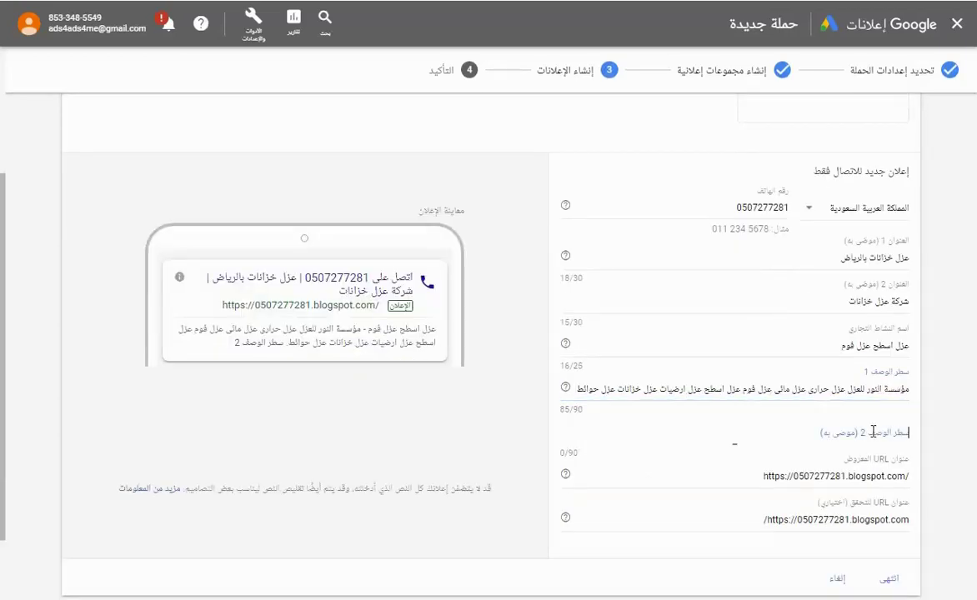
text(شر)
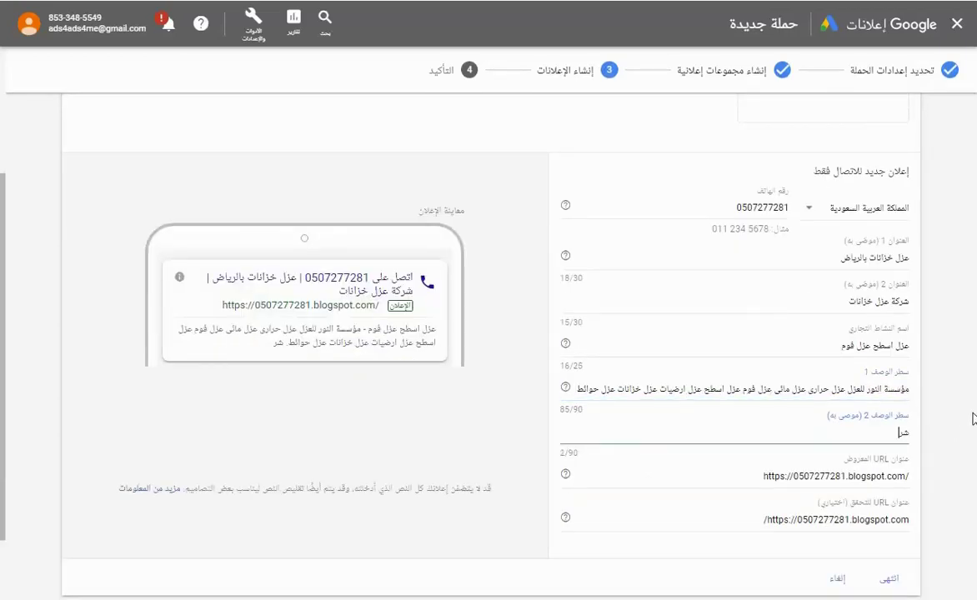
text(كة عزل خزانات بالرياض)
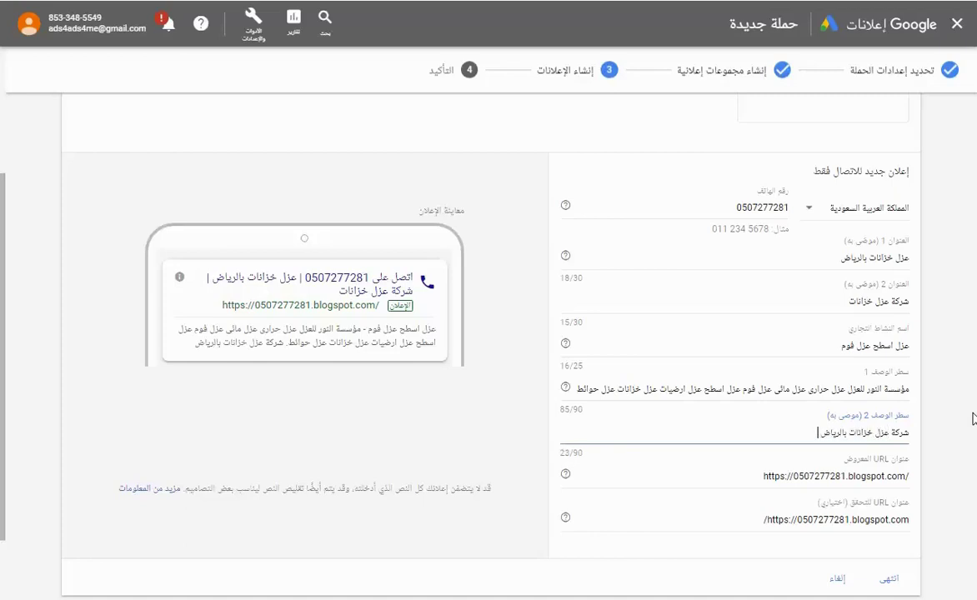
text( عزل)
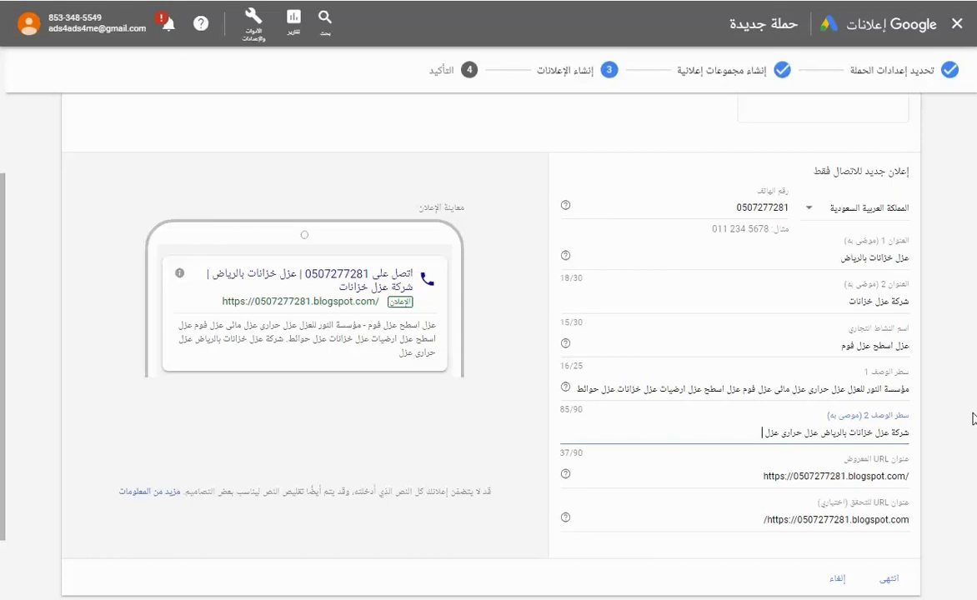
text( حراري عزل جودة عالية وضمان)
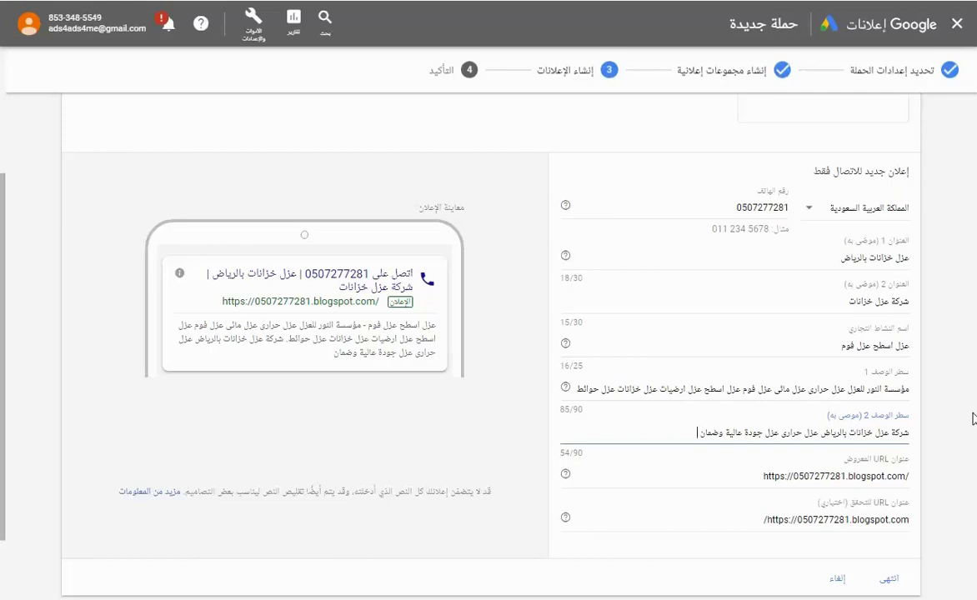
text( خصم 20% على عزل الاسطح)
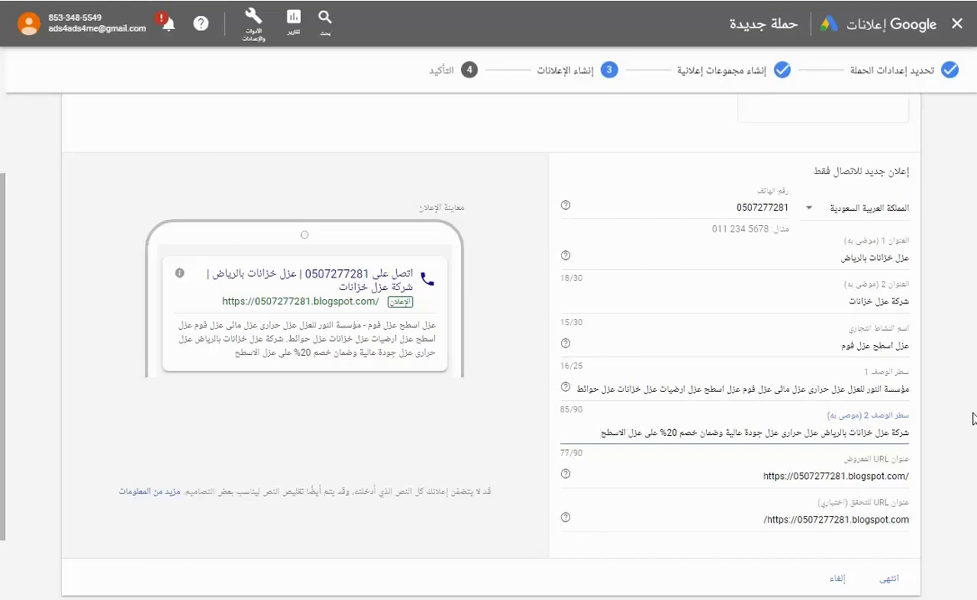
text( بمواد العزل الاعلى جود)
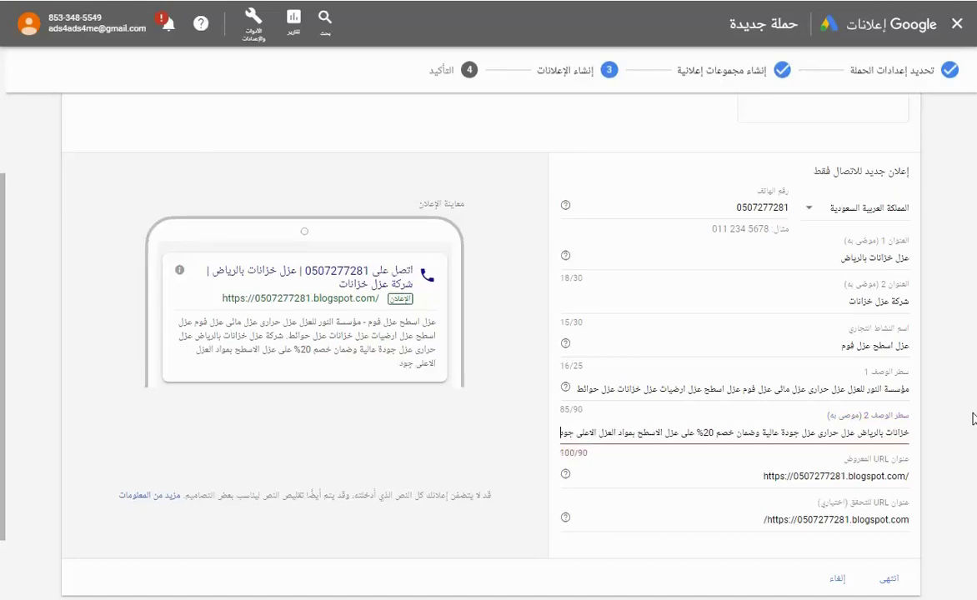
text(ة)
key(BackSpace)
key(BackSpace)
key(BackSpace)
key(BackSpace)
key(BackSpace)
key(BackSpace)
key(BackSpace)
key(BackSpace)
key(BackSpace)
key(BackSpace)
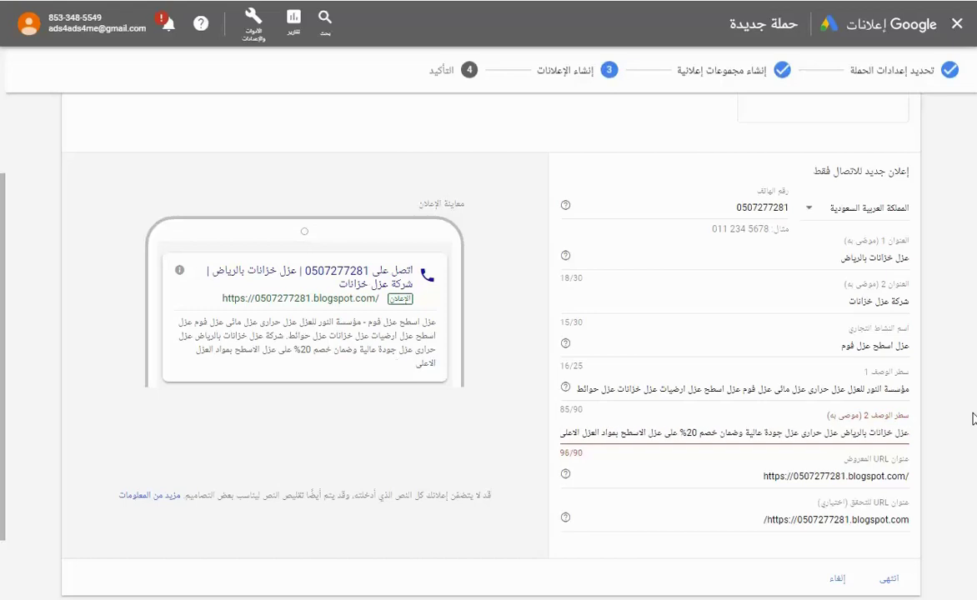
key(BackSpace)
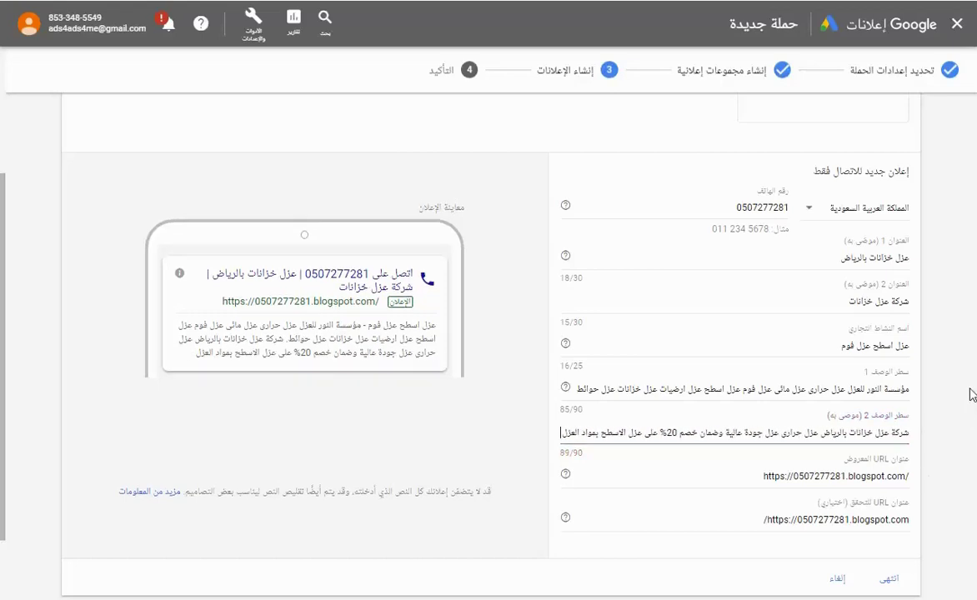
scroll(970, 393, down, 1)
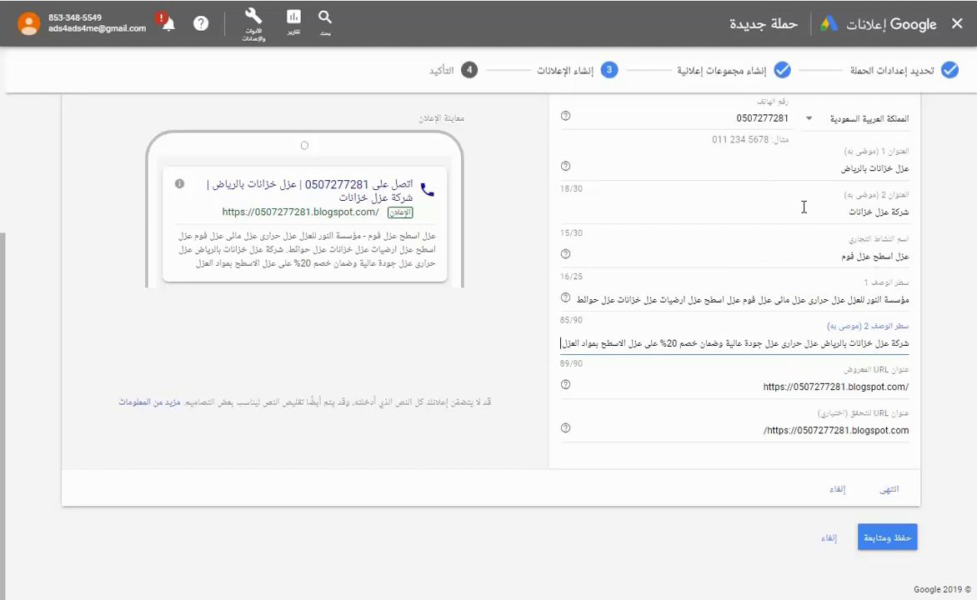
Finish the call-only ad, save the ad group, and continue to campaign شركة النور.
click(893, 492)
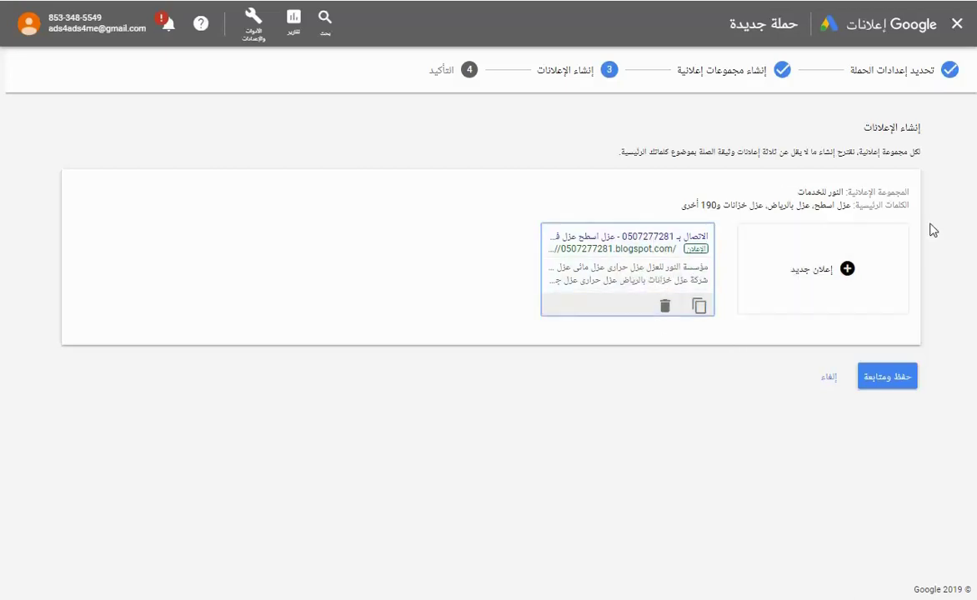
click(902, 379)
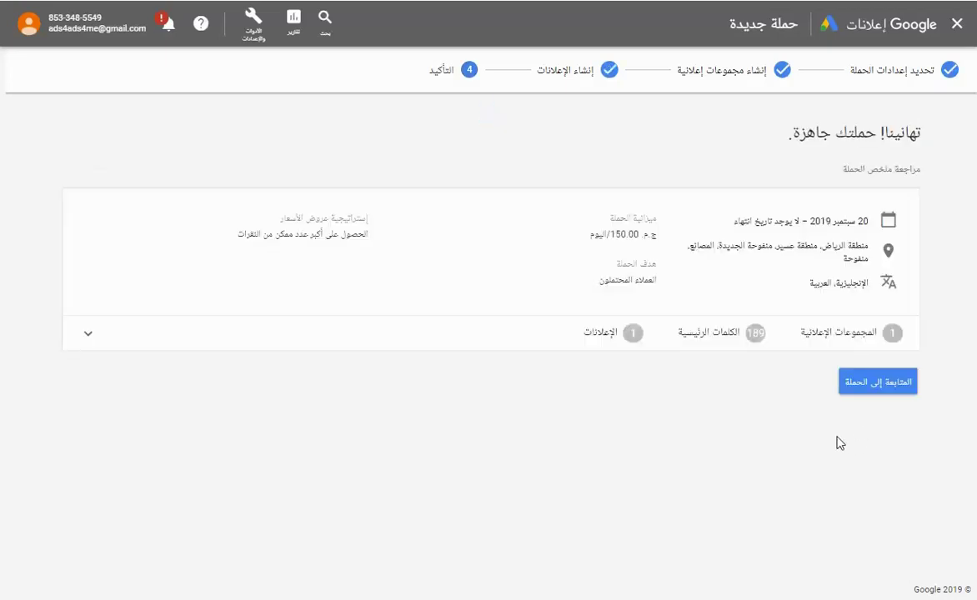
click(854, 384)
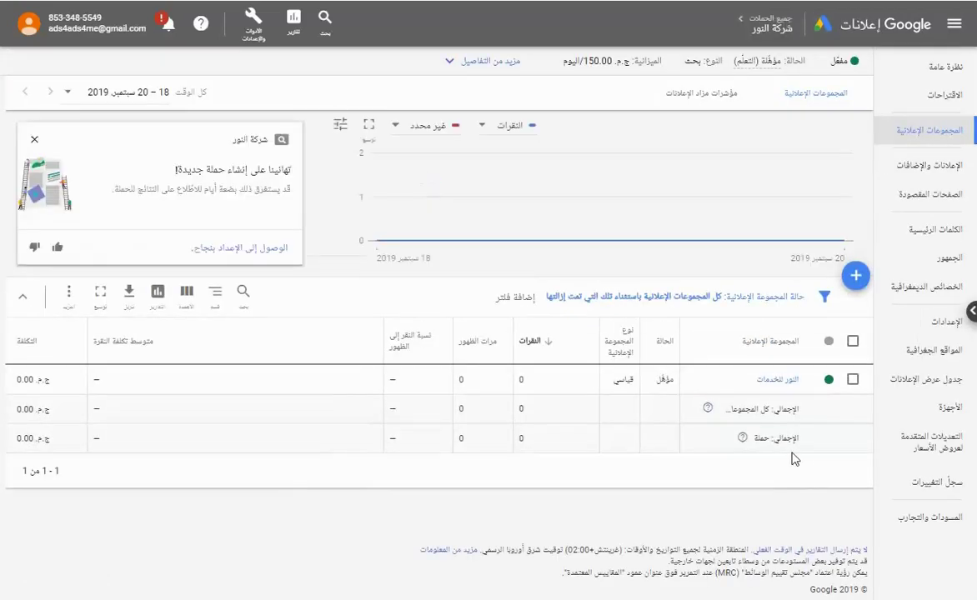
Set the all-days ad schedule to start at 6:00 AM and save it.
click(940, 386)
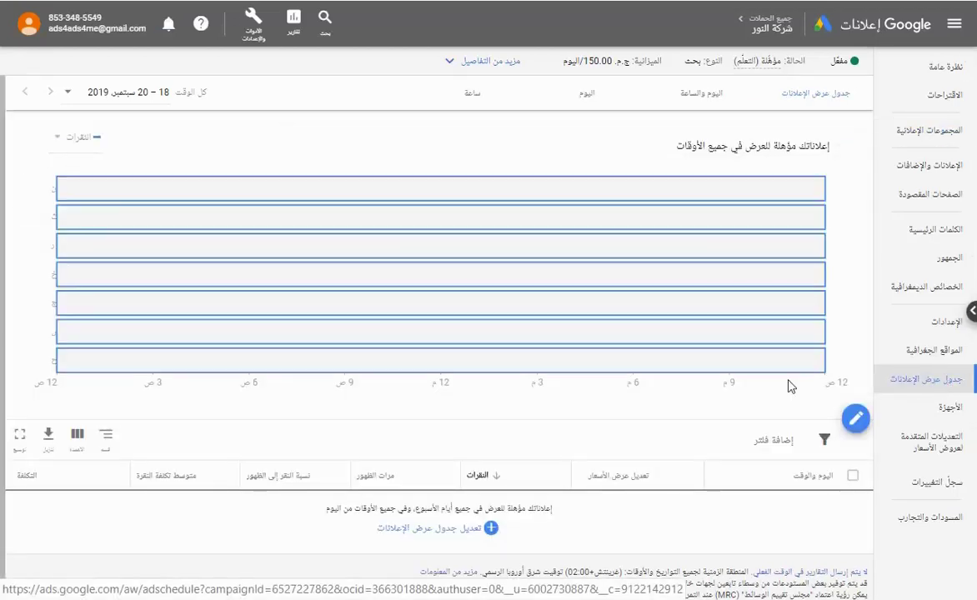
click(855, 420)
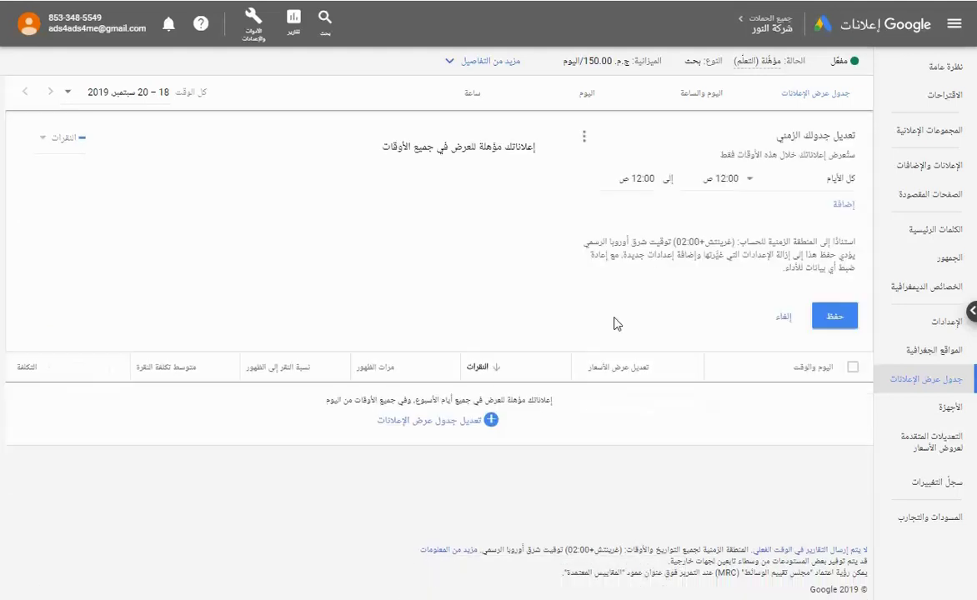
click(714, 180)
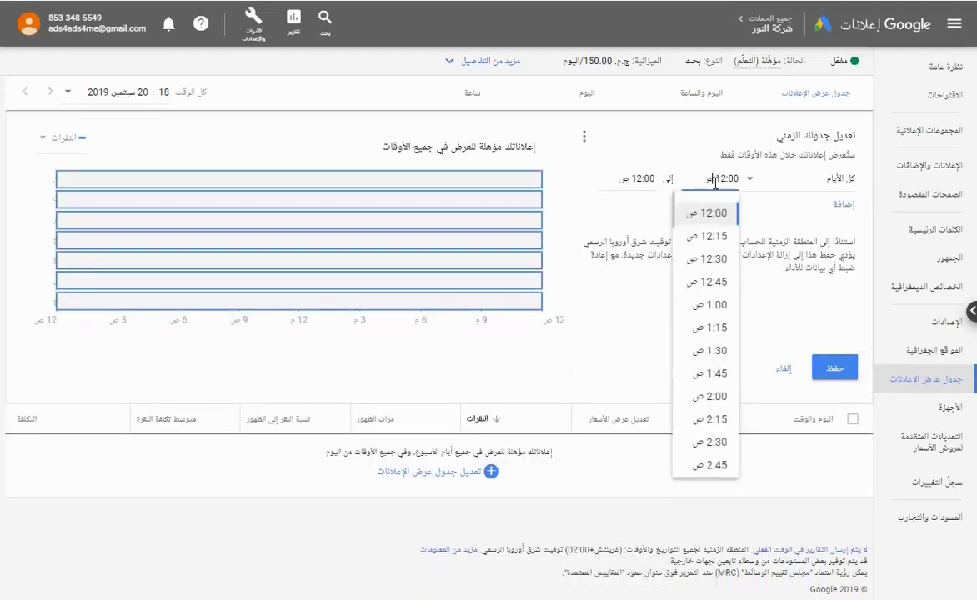
scroll(713, 330, down, 2)
scroll(713, 331, down, 3)
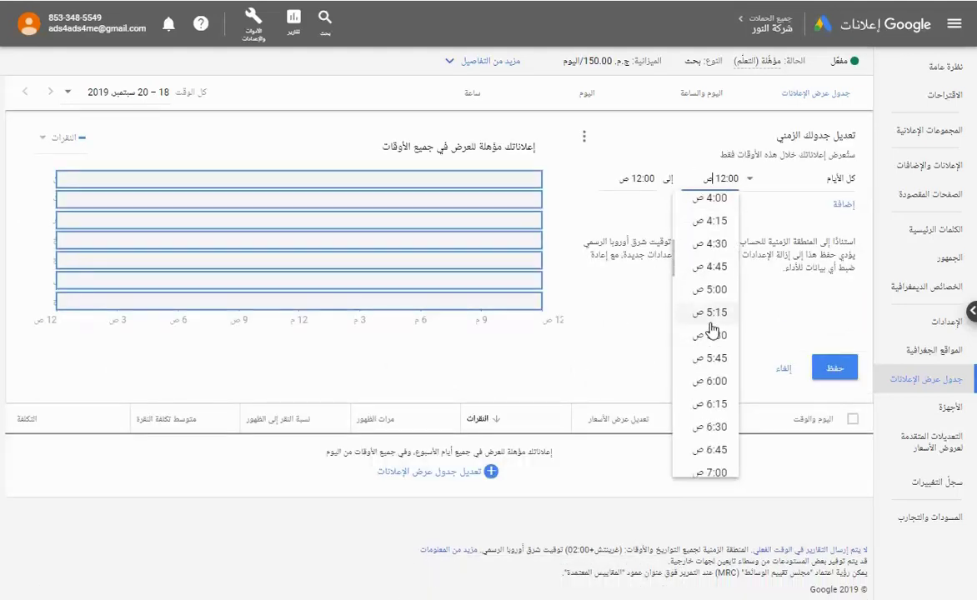
click(711, 385)
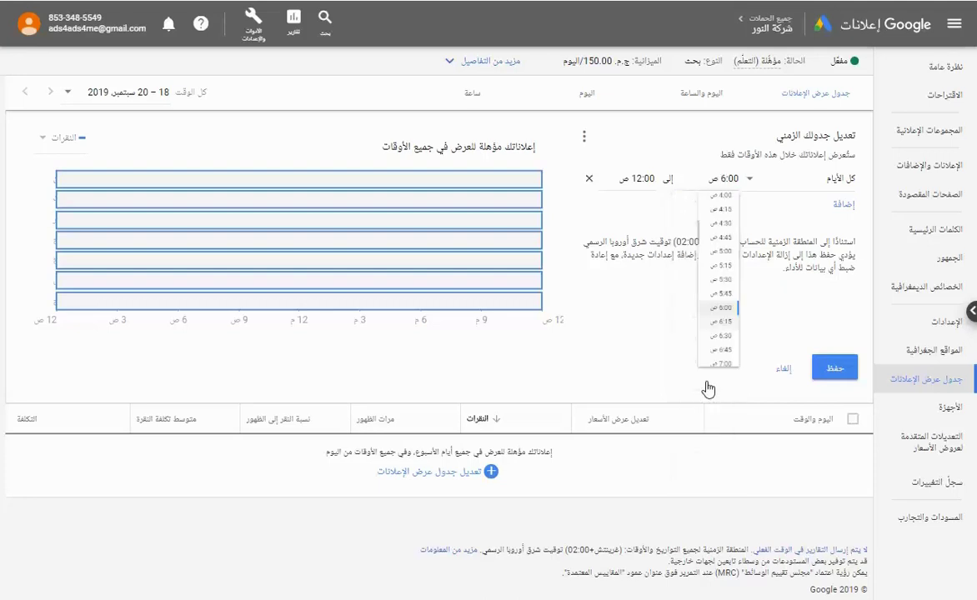
click(821, 366)
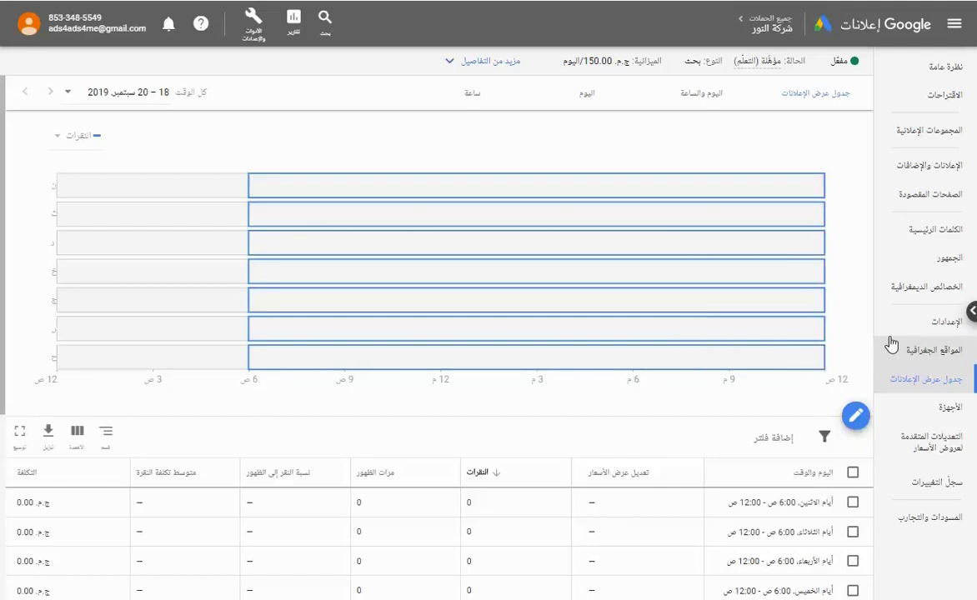
click(882, 165)
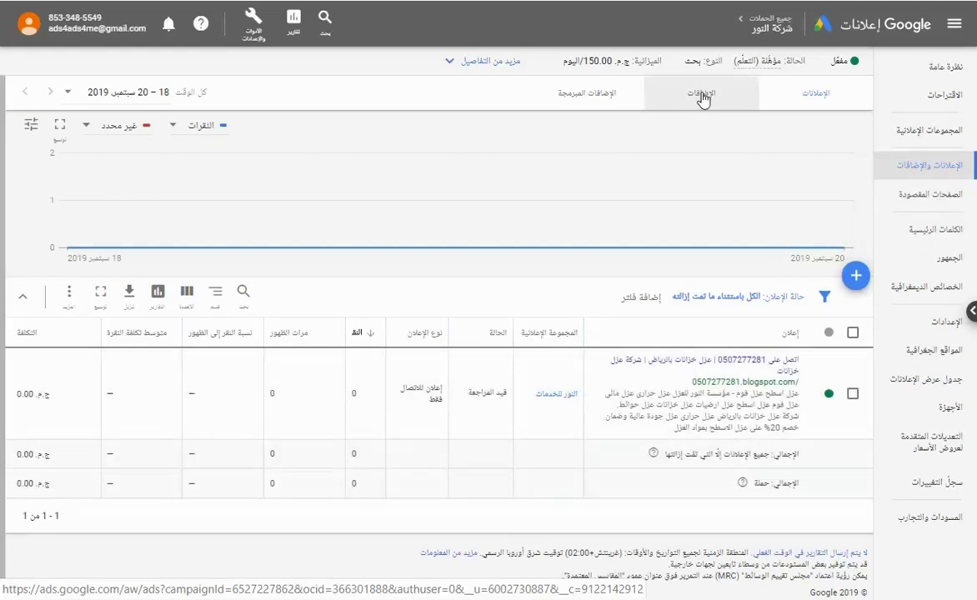
From the Extensions view, add a new sitelink extension for campaign شركة النور.
click(703, 95)
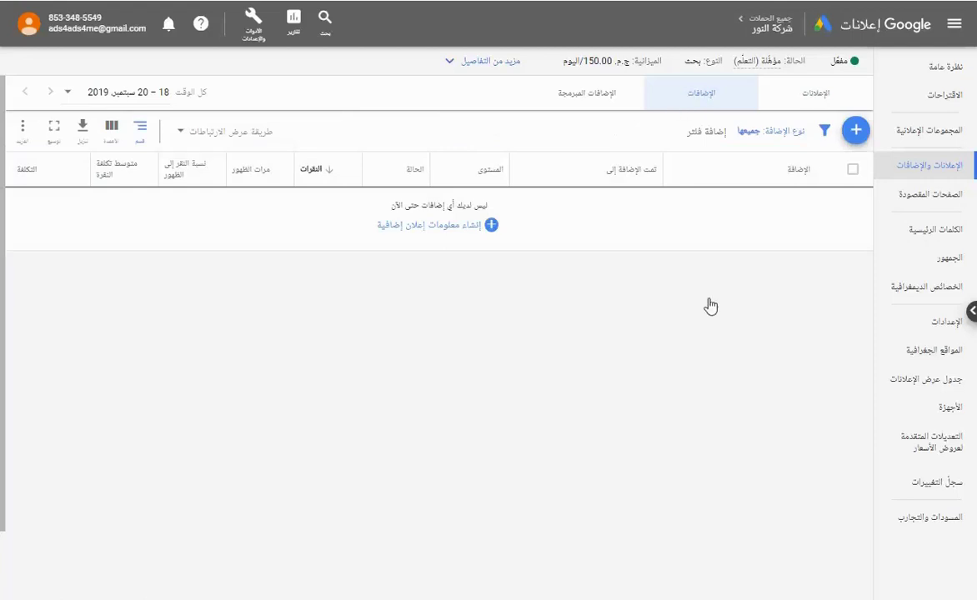
click(855, 134)
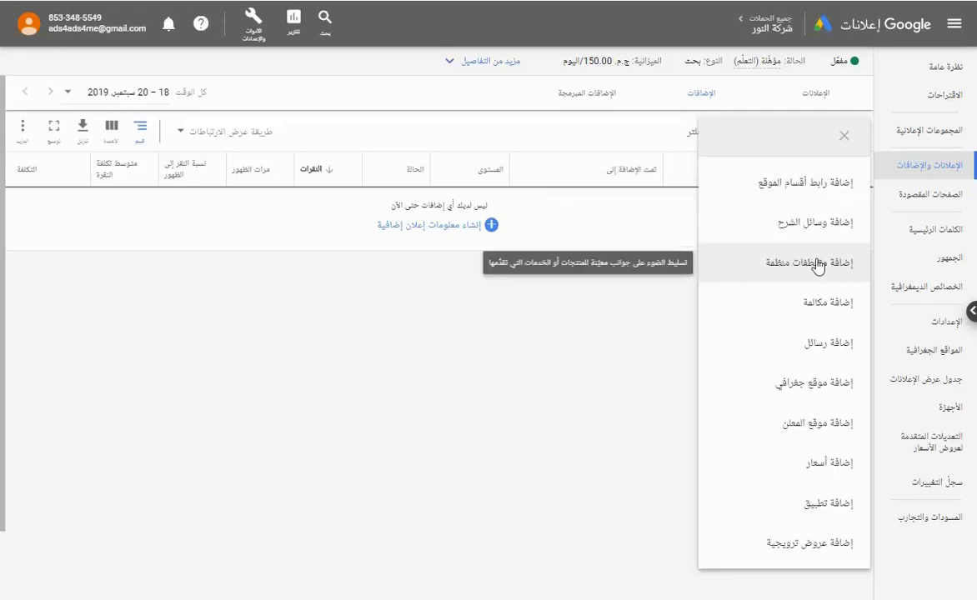
click(808, 187)
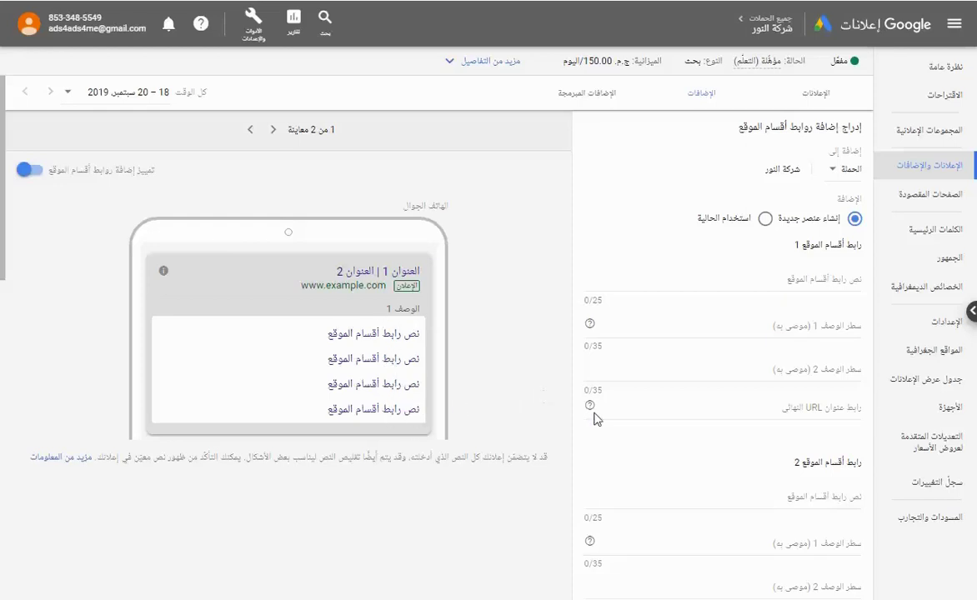
Paste the blogspot URL as the final URL of sitelinks 1, 2, 3 and 4.
click(827, 411)
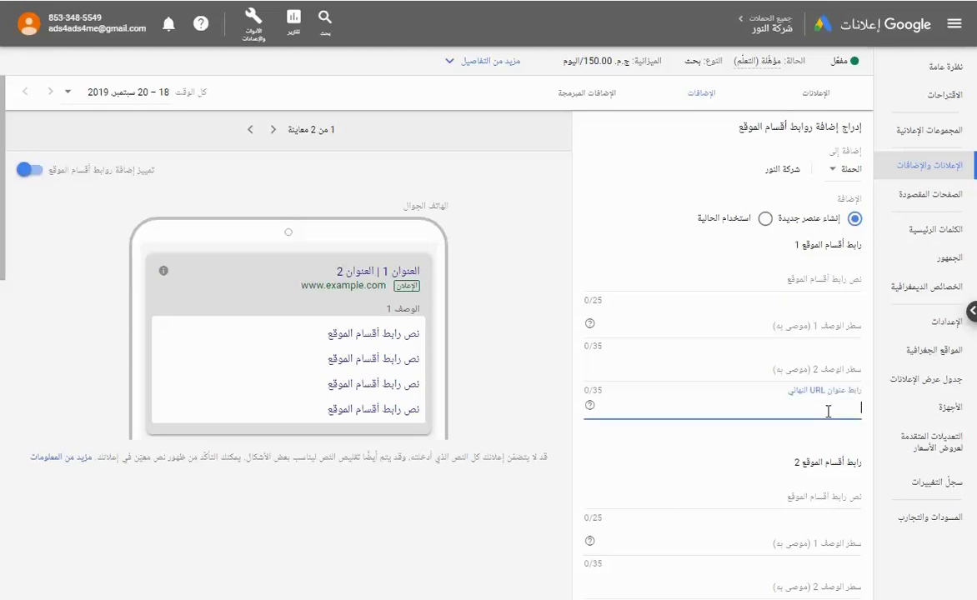
scroll(630, 451, down, 2)
click(798, 448)
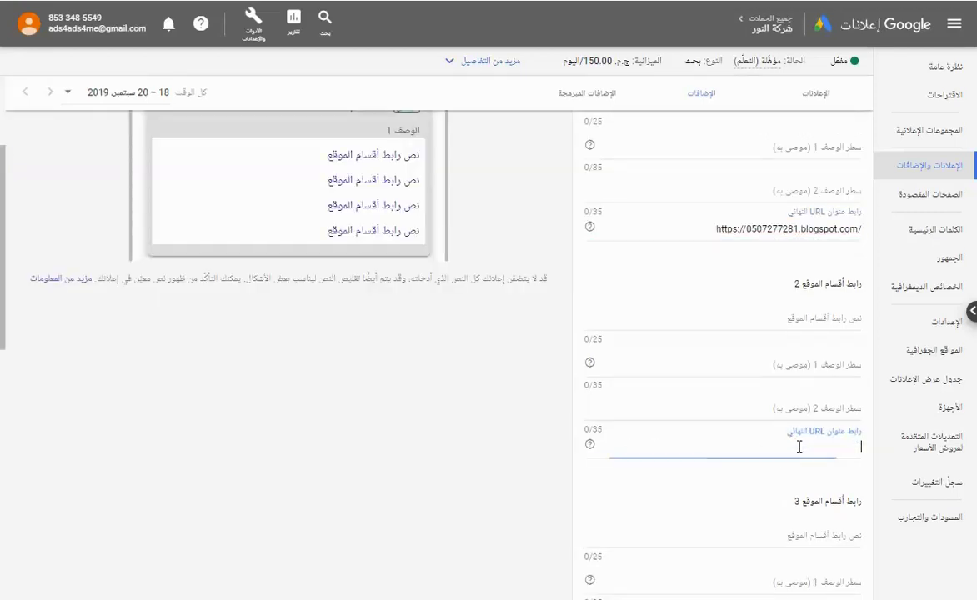
scroll(797, 449, down, 2)
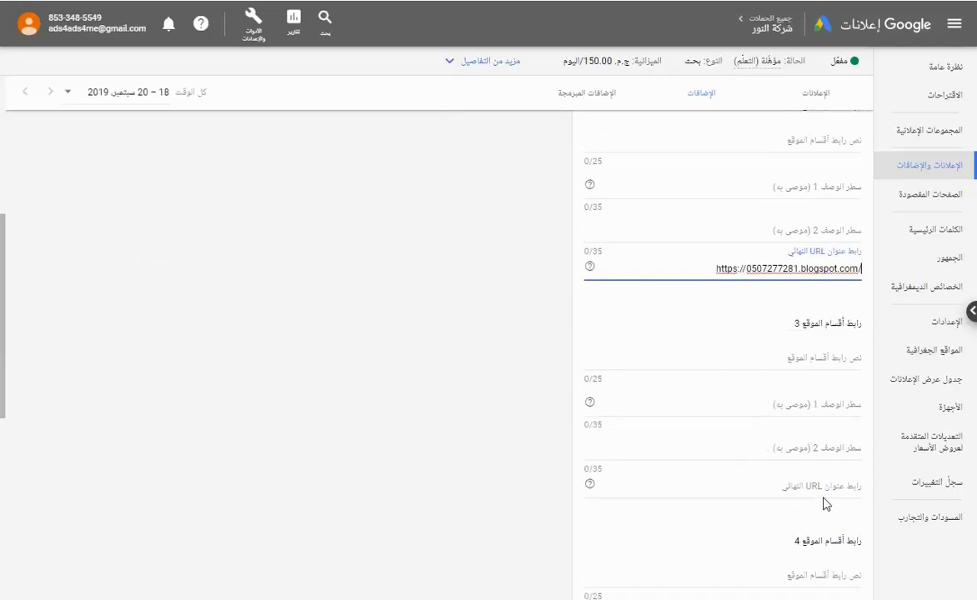
click(767, 472)
scroll(763, 493, down, 3)
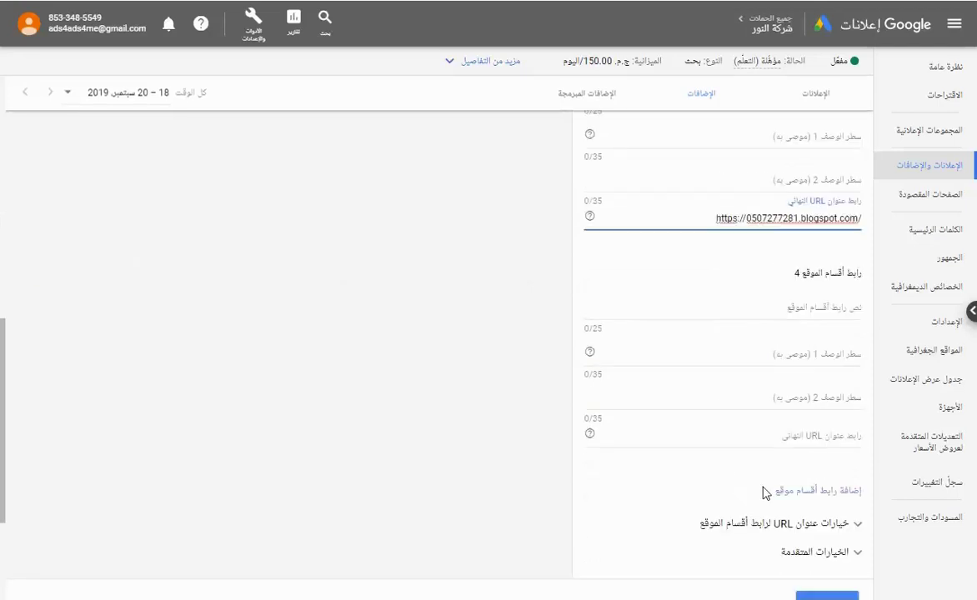
click(814, 438)
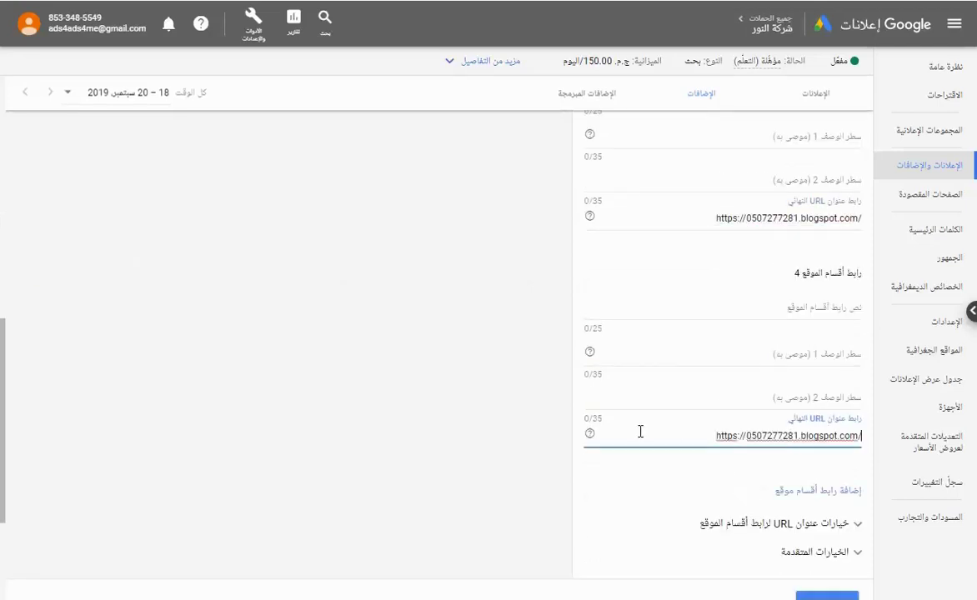
scroll(639, 375, down, 2)
scroll(642, 435, up, 7)
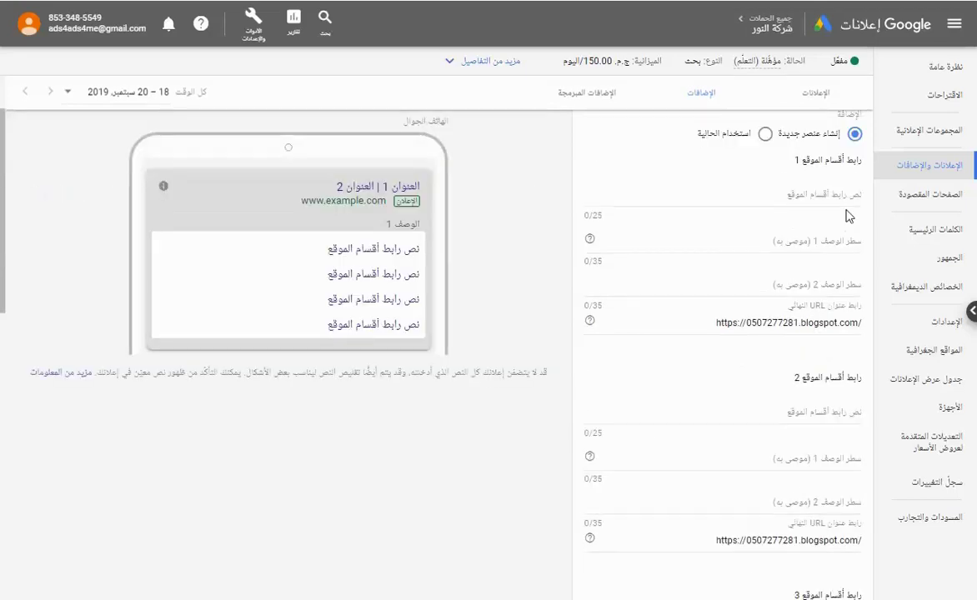
click(774, 193)
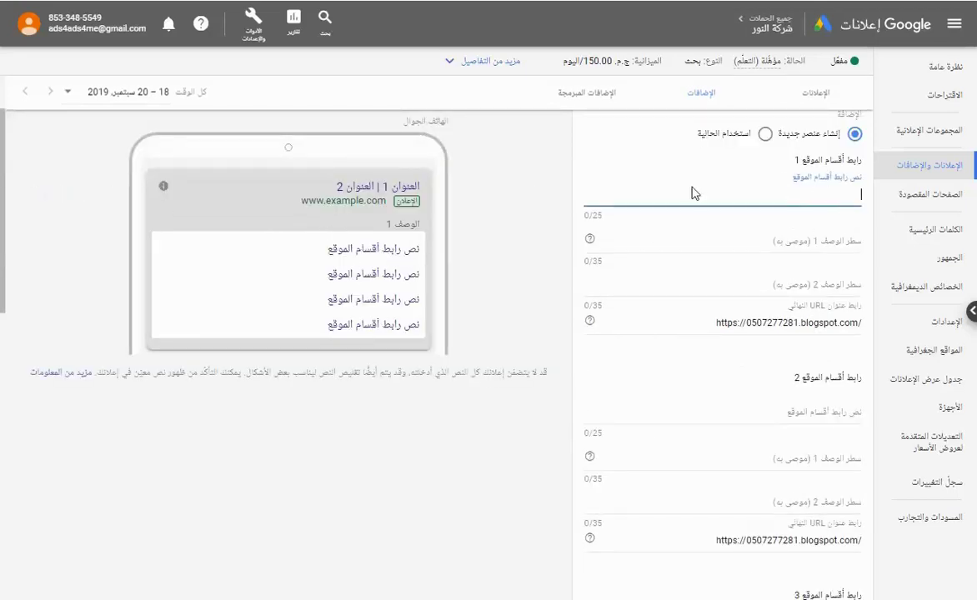
Enter link texts for sitelinks 1–3, starting with شركة عزل خزانات بالرياض.
text(شركة)
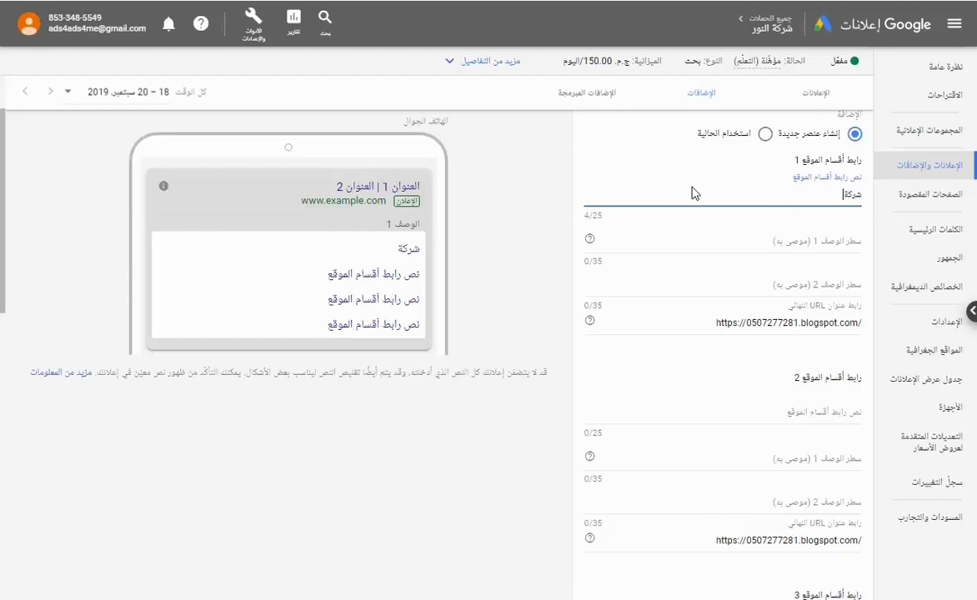
text( عزل خزانات بالرياض)
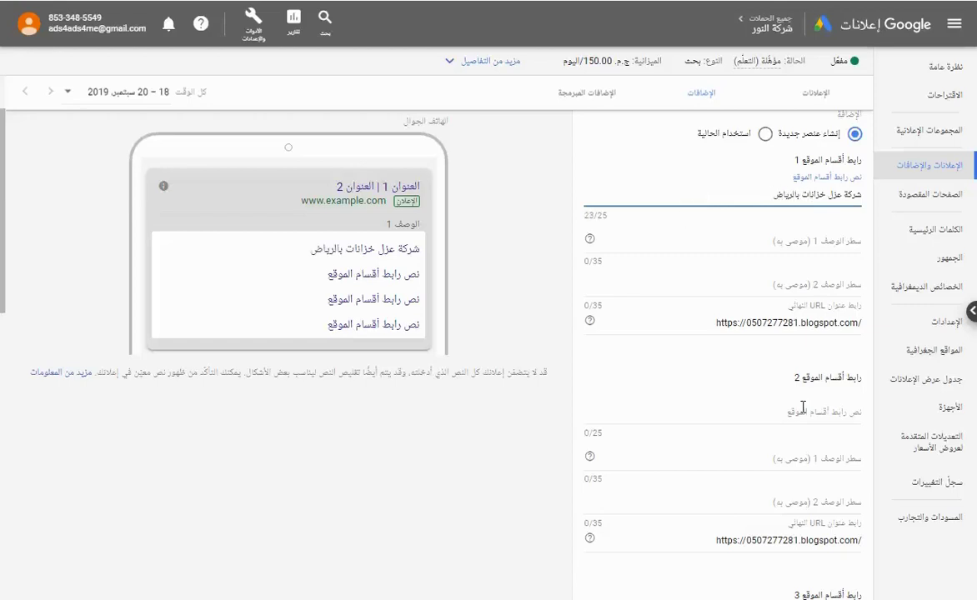
click(840, 421)
text(ش)
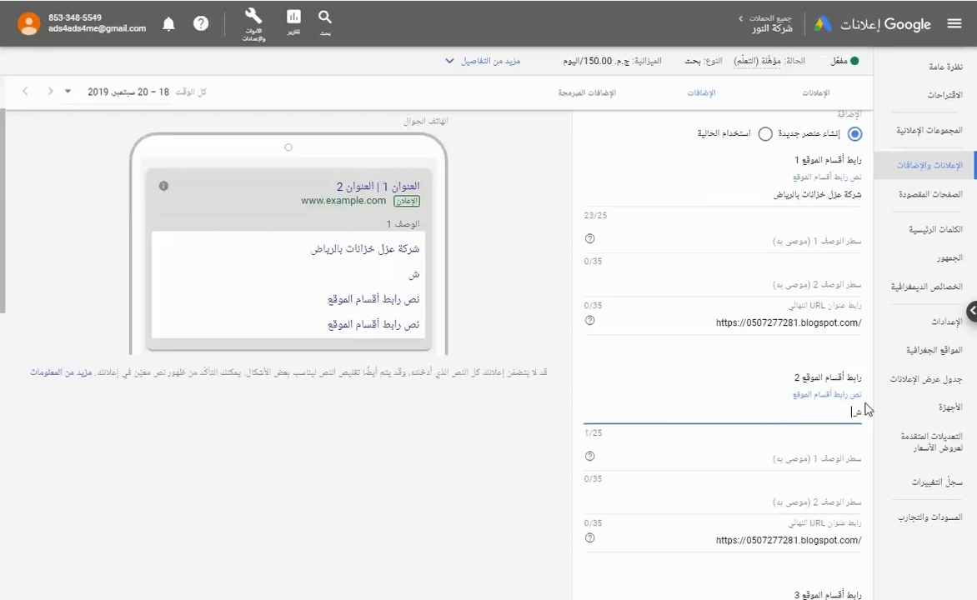
text(ركو عزل اسطح)
text(بالرياض)
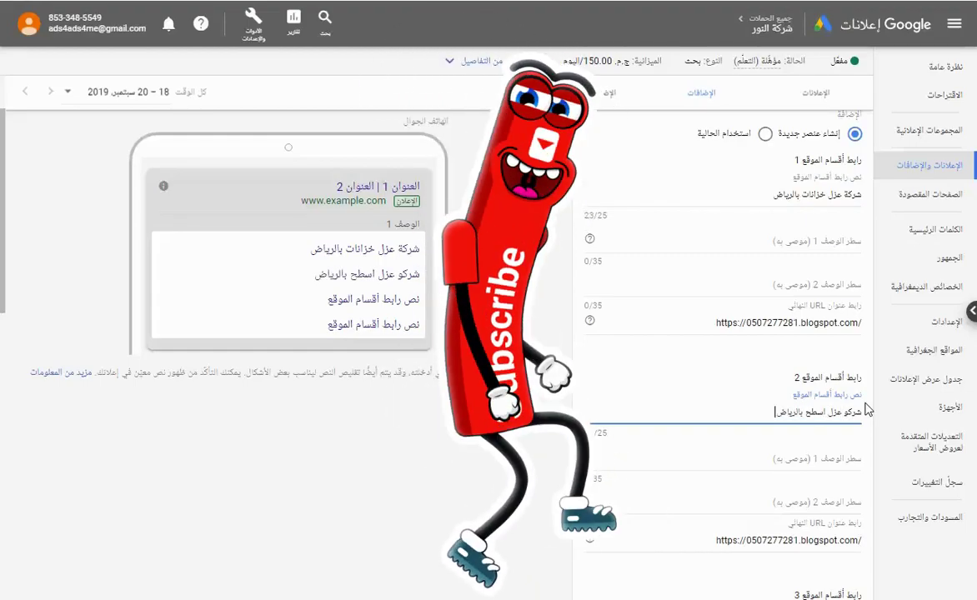
scroll(803, 382, down, 3)
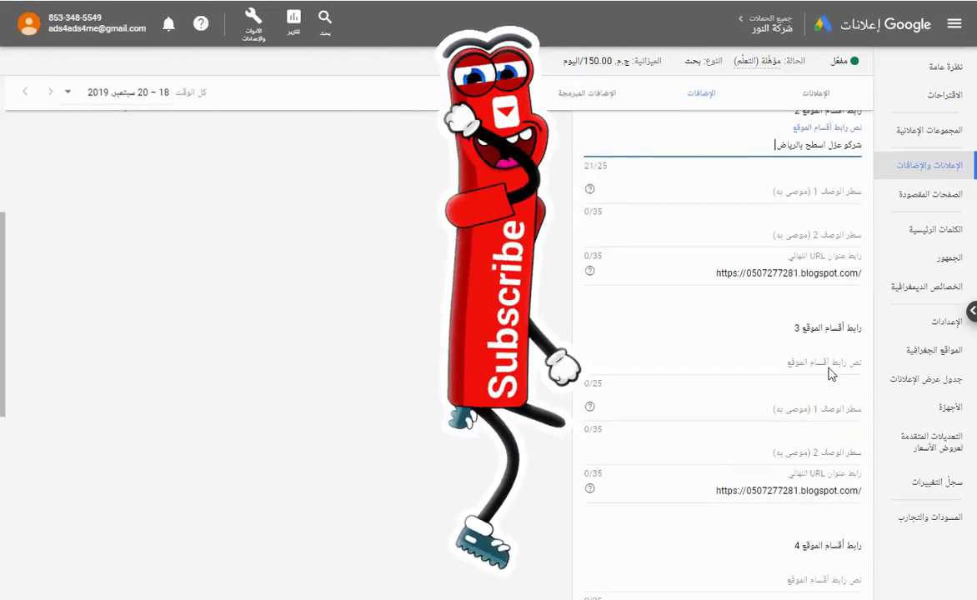
click(834, 362)
text(شركة)
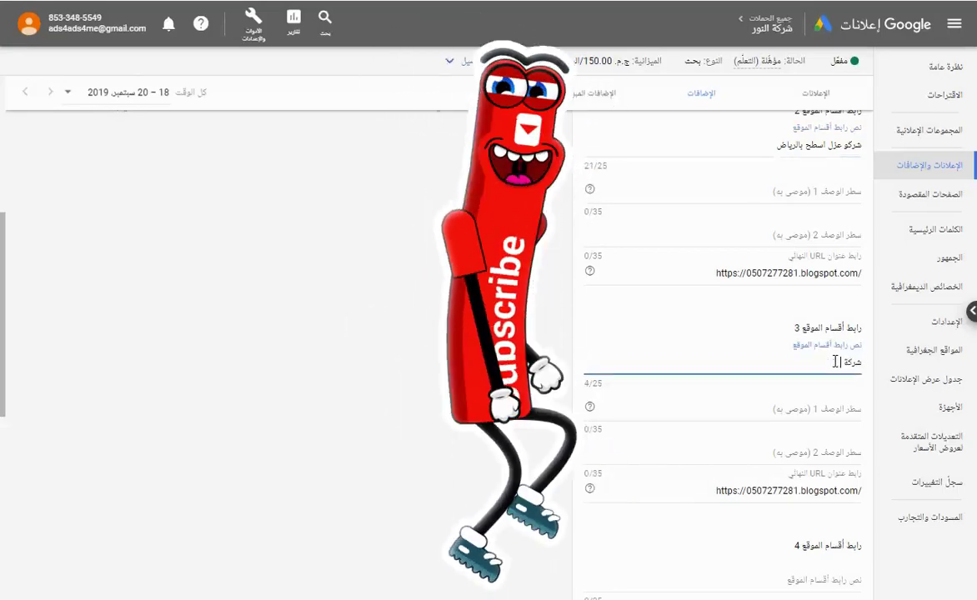
text( عزل فوم)
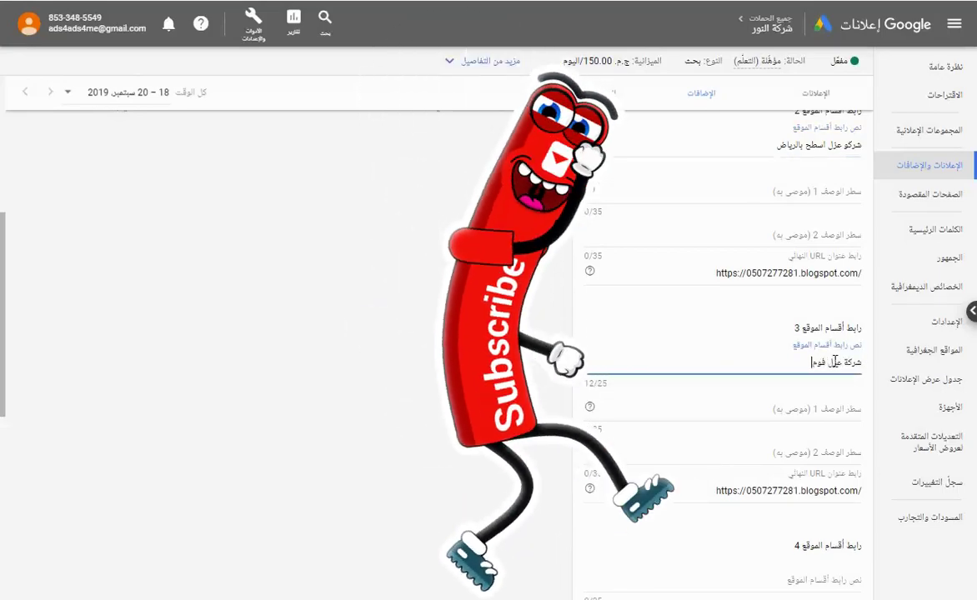
text( بالريض)
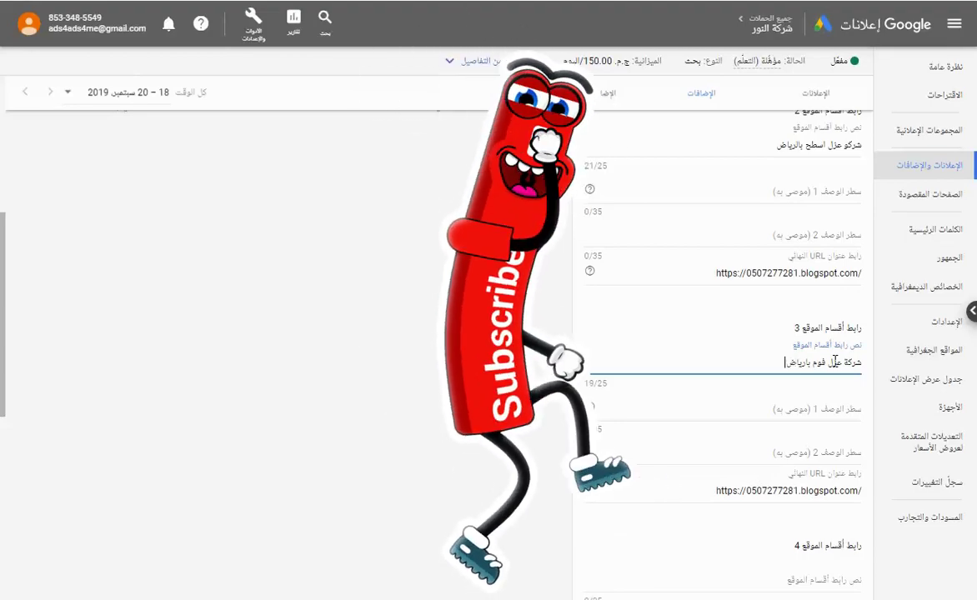
scroll(835, 362, down, 1)
scroll(825, 479, down, 2)
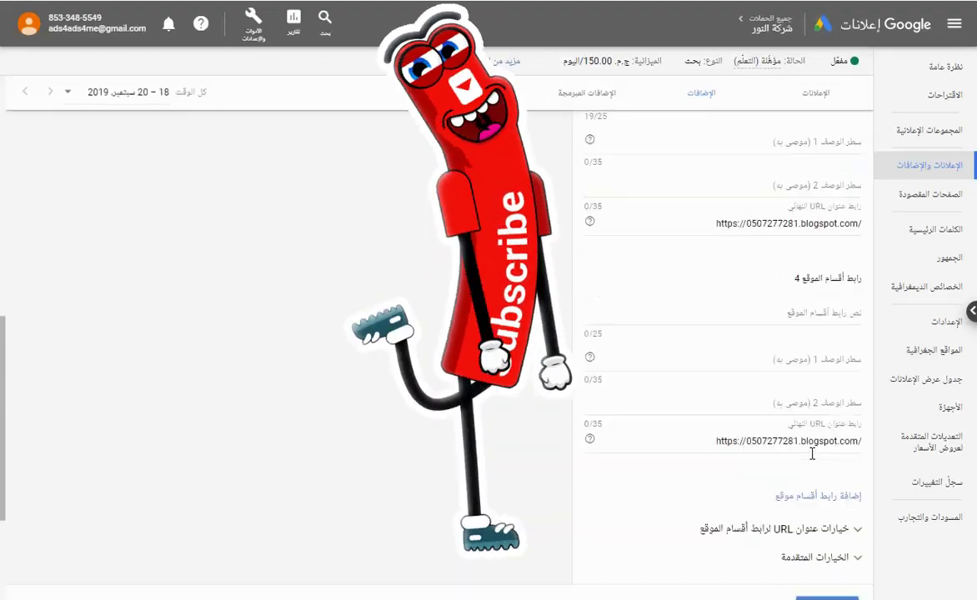
Replace sitelink 4's text with ارقام شركات عزل بالرياض, removing the trailing space.
click(860, 311)
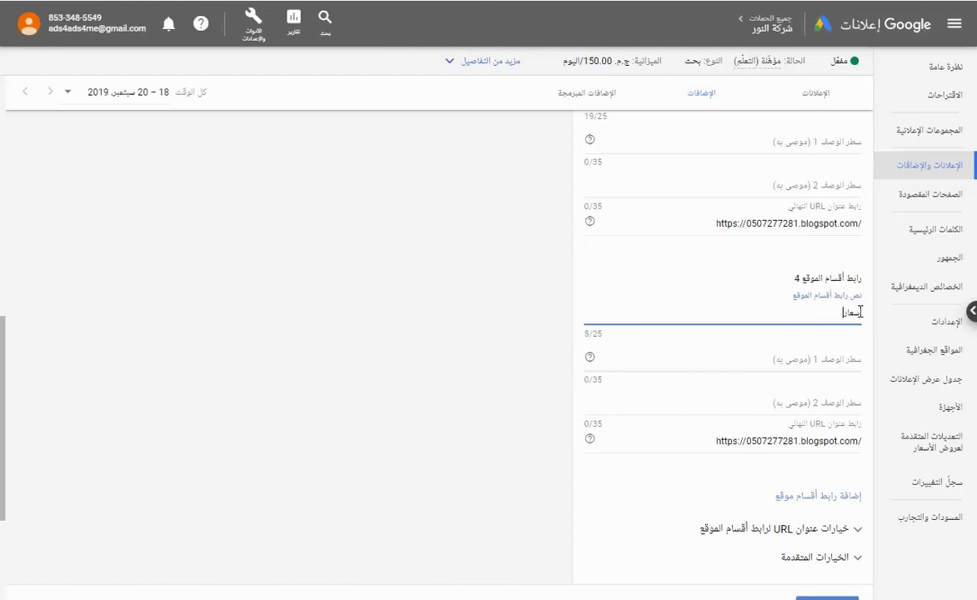
text(أسعار وارقام عزل)
key(ctrl+a)
text(ارق)
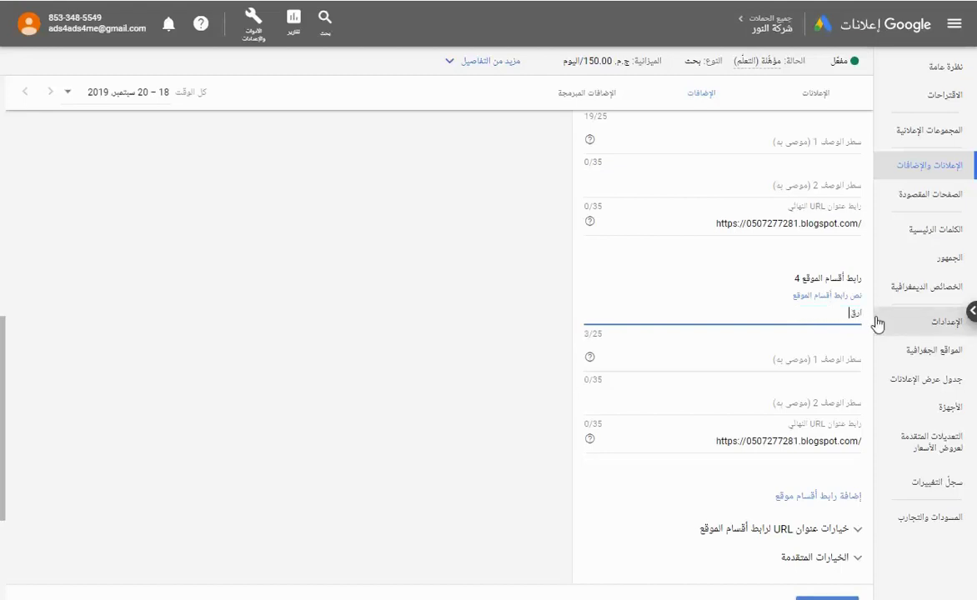
text(ام عزل بالرياض)
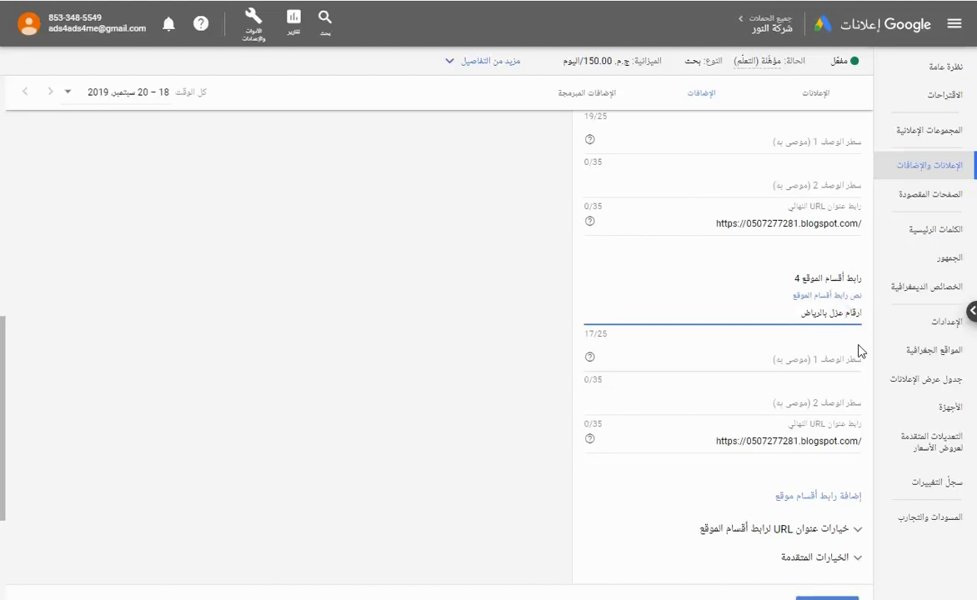
text(شركات)
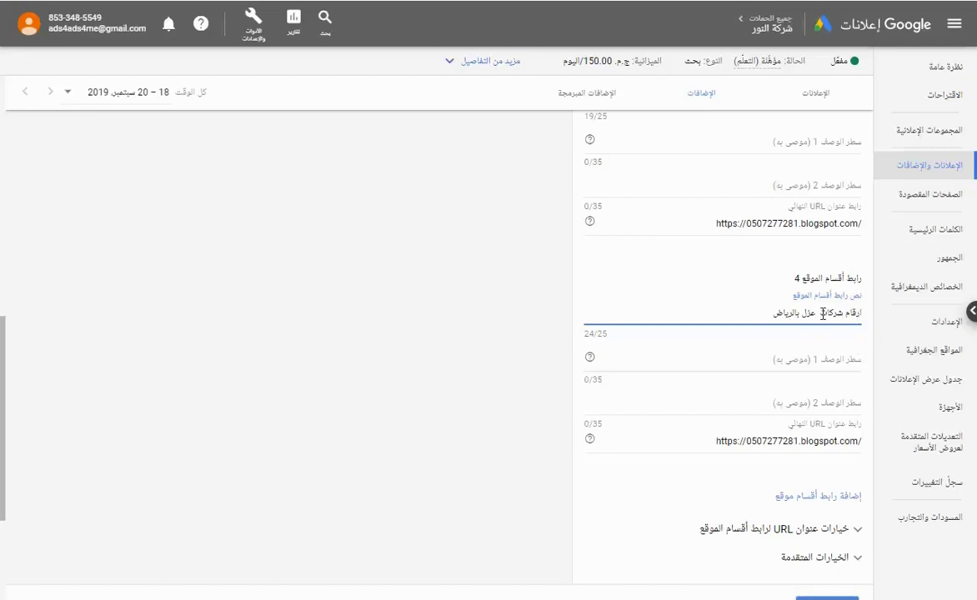
key(BackSpace)
scroll(779, 442, up, 6)
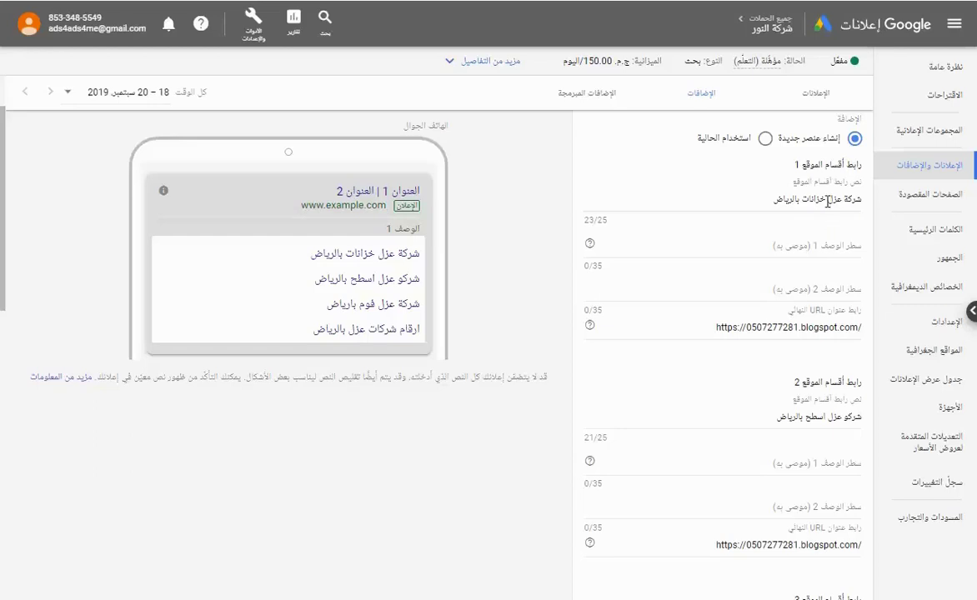
Give sitelink 1 the descriptions مؤسسة عزل خزانات and تنظيف وعزل الخزانات بالرياض.
click(826, 201)
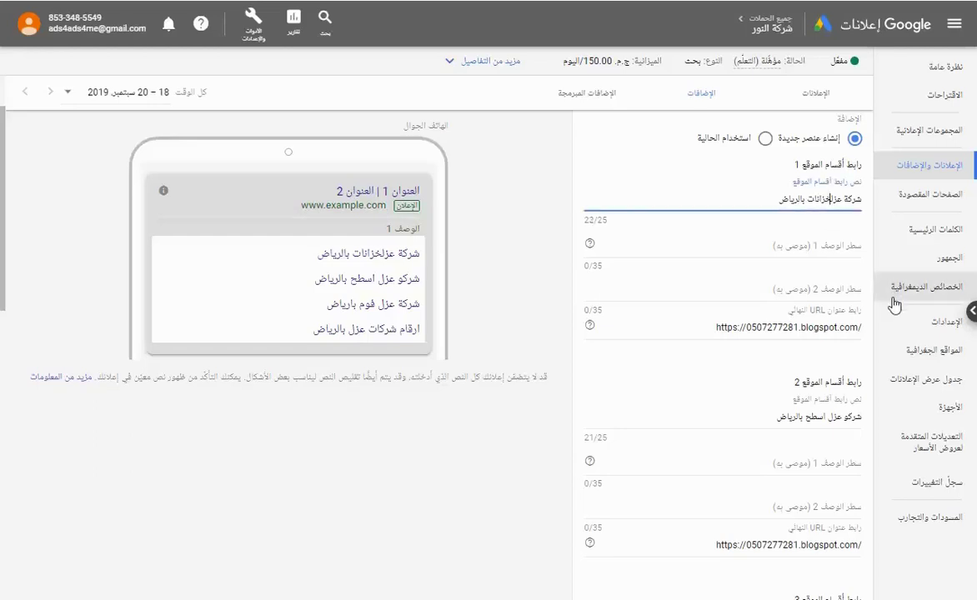
click(773, 246)
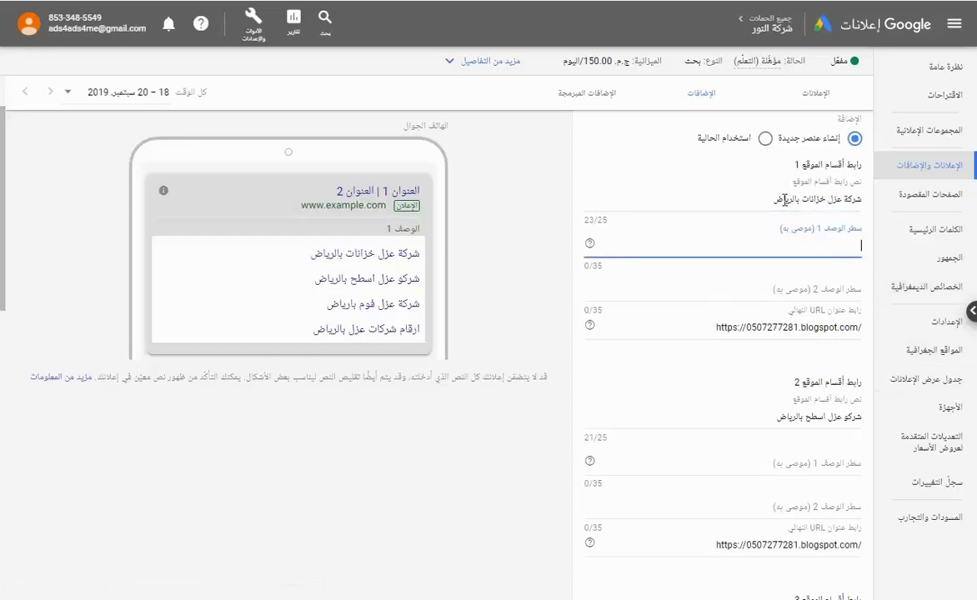
text(ش)
text(زل زان)
text(نات)
click(808, 288)
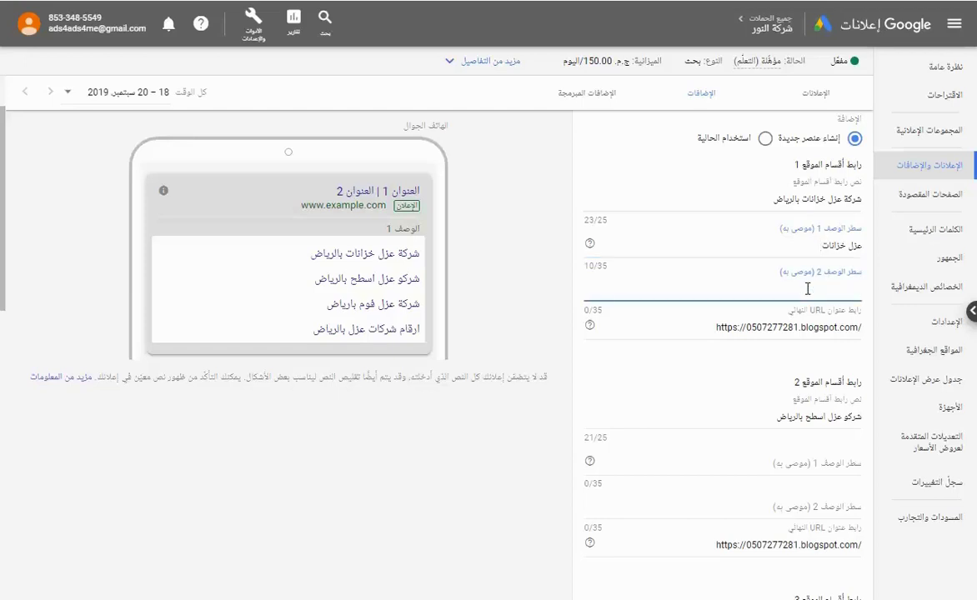
text(تنظيف وعزل الخزانات بالرياض)
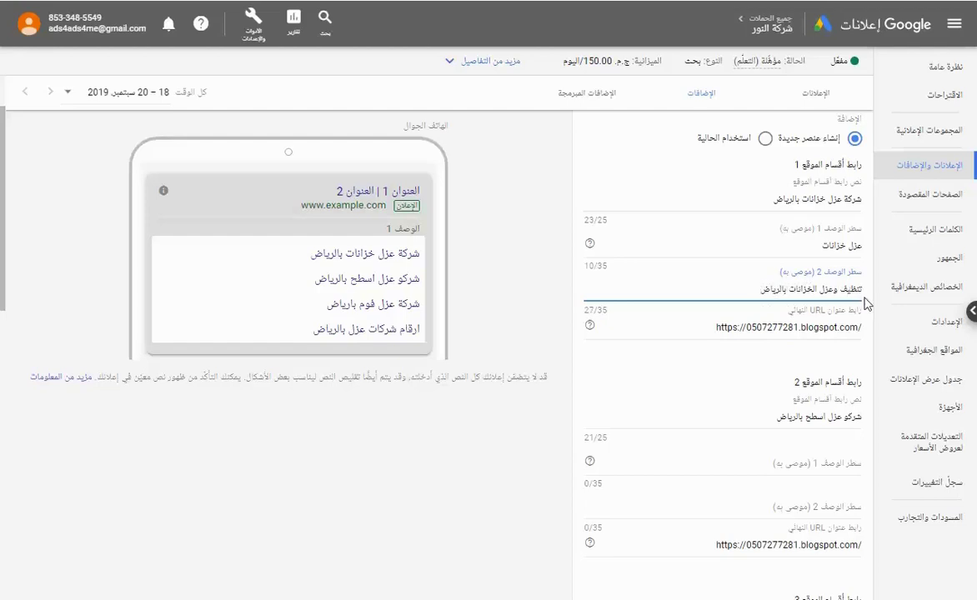
click(863, 245)
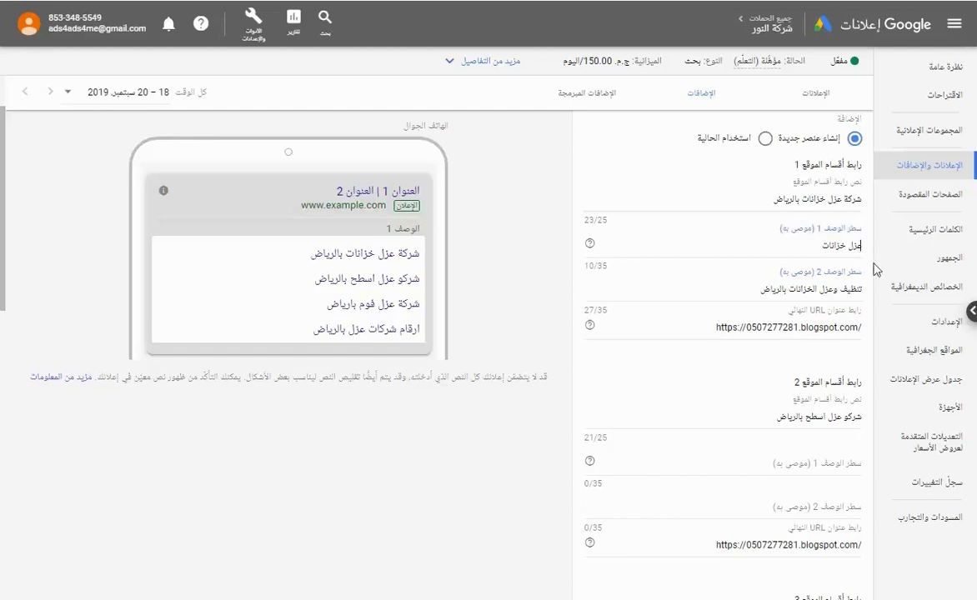
text(مؤسسة)
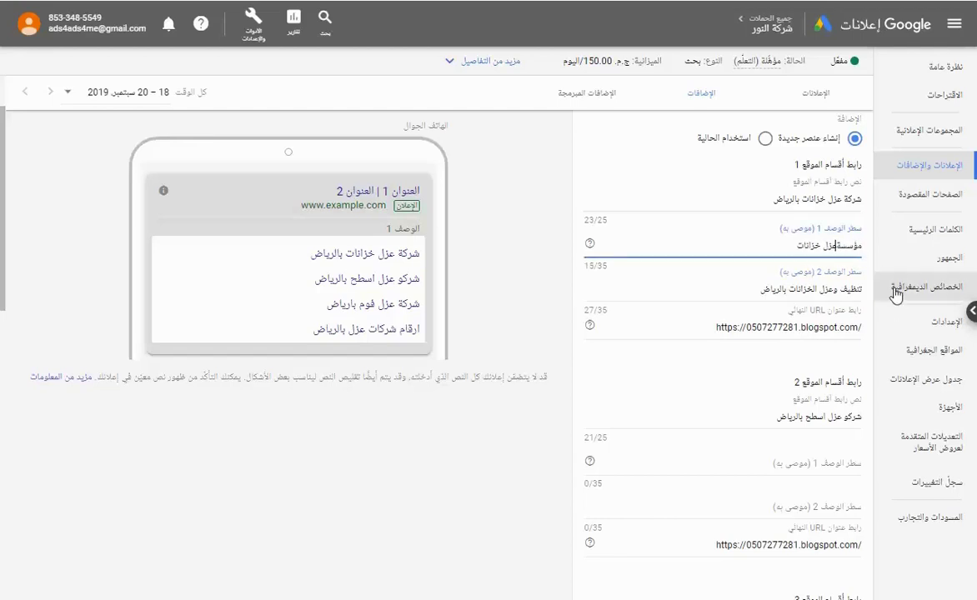
Give sitelink 2 the descriptions مؤسسة عزل الاسطح and عزل فوم بالرياض.
scroll(747, 305, down, 4)
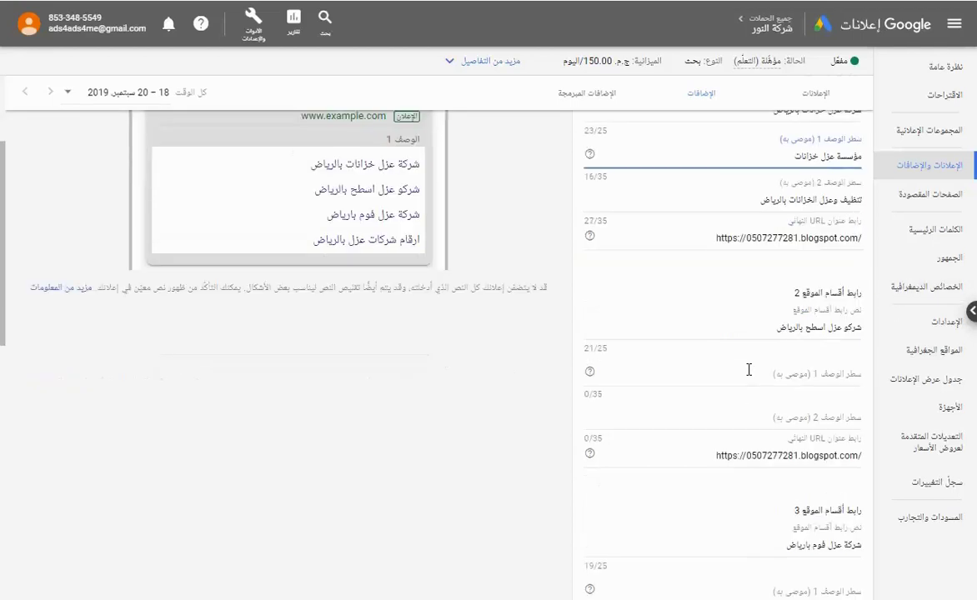
click(846, 283)
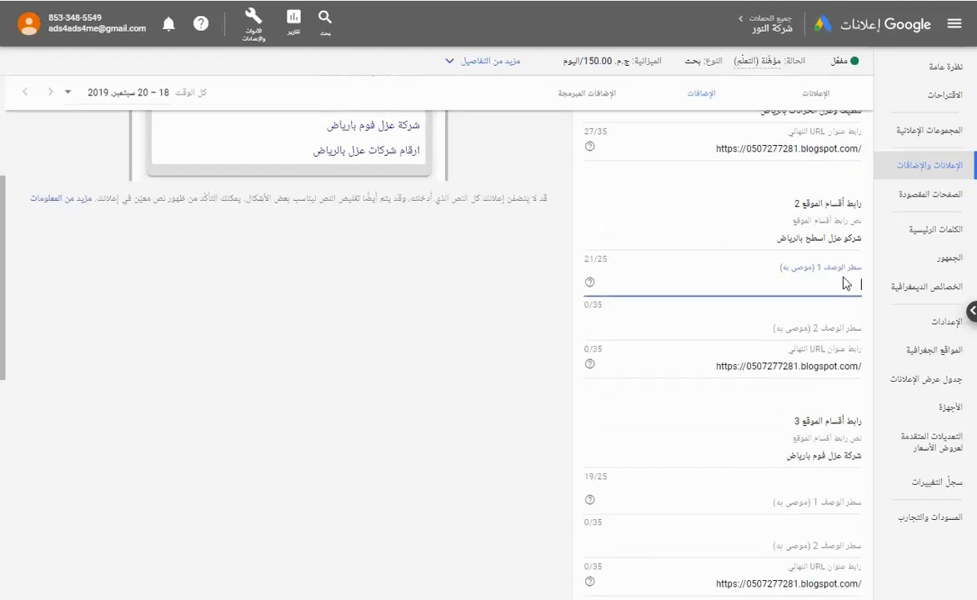
text(عزل الاسطح)
click(844, 284)
text(ال)
key(Home)
text(مؤسسة)
click(650, 336)
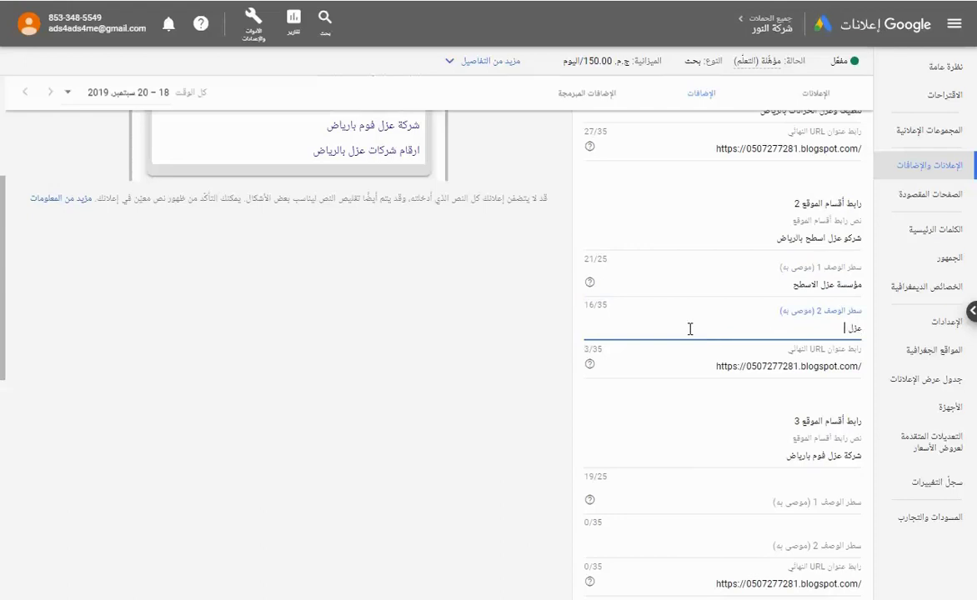
text(عزل فوم بالرياض)
Give sitelink 3 the descriptions عزل ارضيات and a line beginning اسعار عزل.
scroll(696, 420, down, 1)
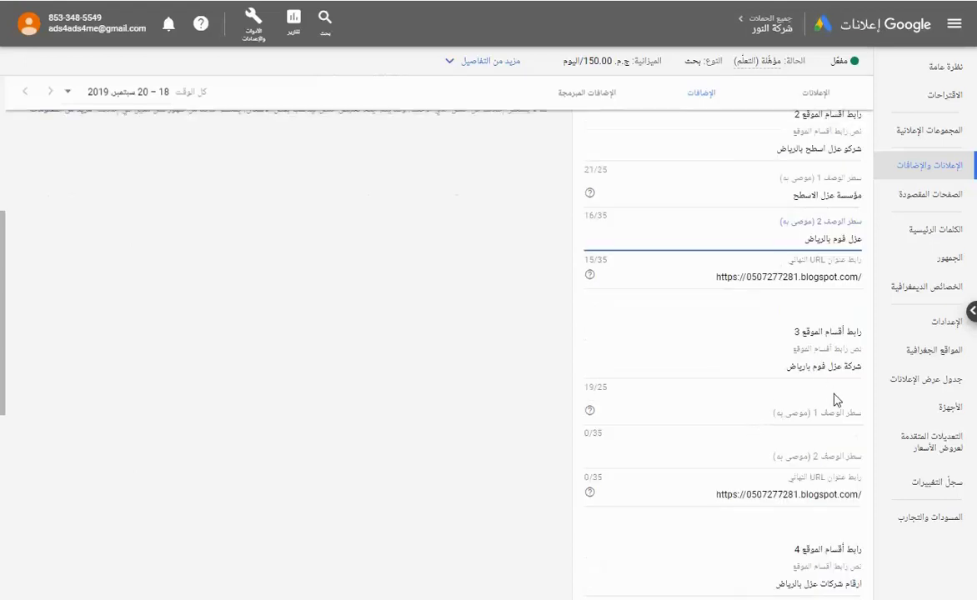
click(763, 408)
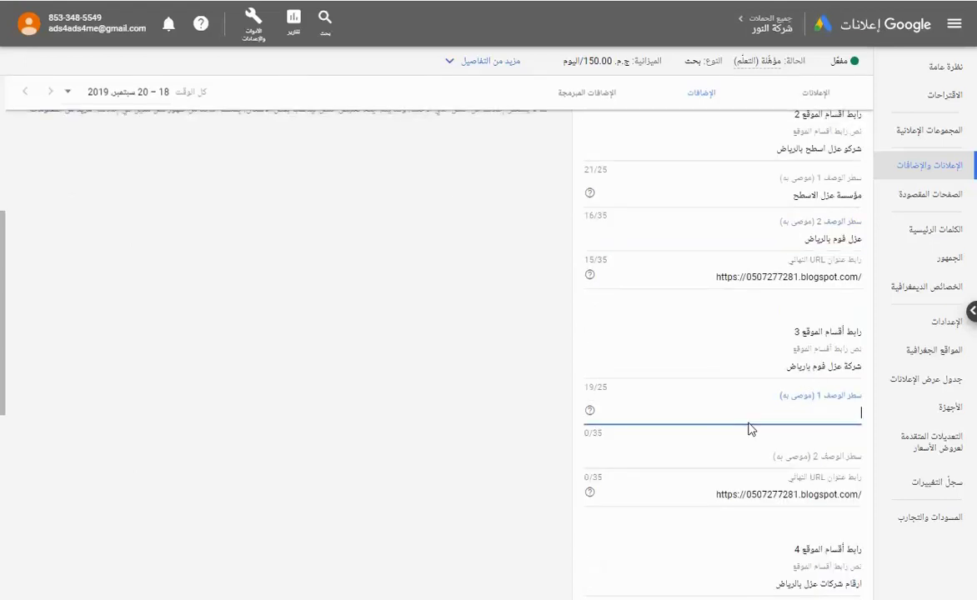
text(عزل ارضيات)
click(835, 454)
scroll(694, 449, down, 1)
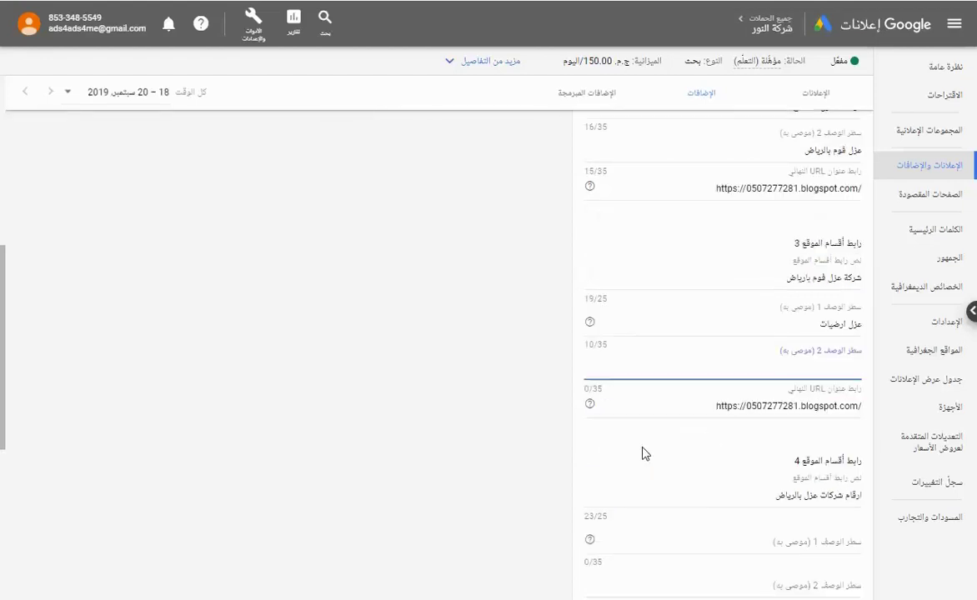
text(اسعار عزل الاسطح)
Give sitelink 4 the descriptions اسعار مواد عزل خزانات and رقم عزل خزانات.
scroll(642, 453, down, 2)
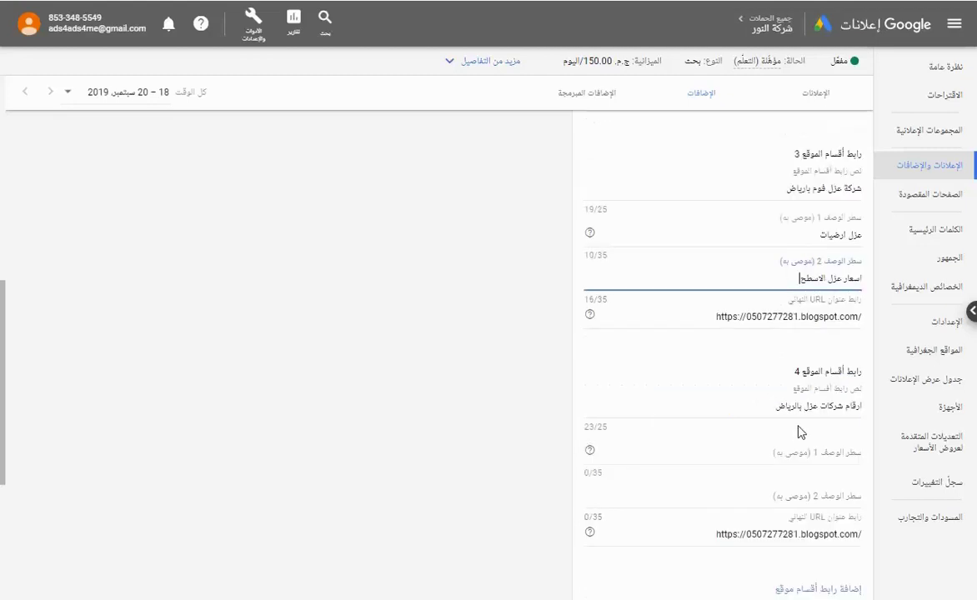
click(784, 443)
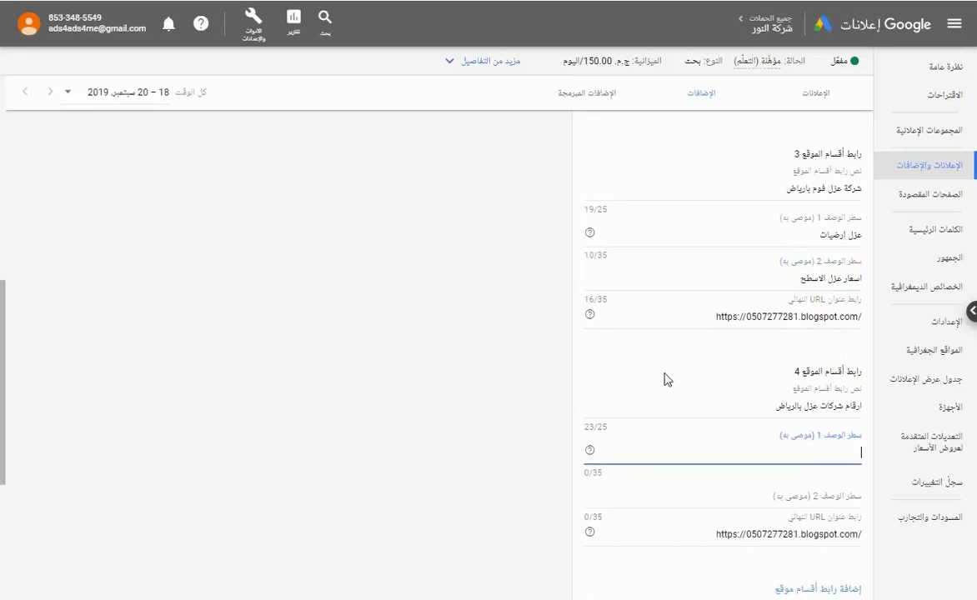
text(اسعار مواد عزل خزانات)
click(837, 498)
scroll(517, 469, down, 2)
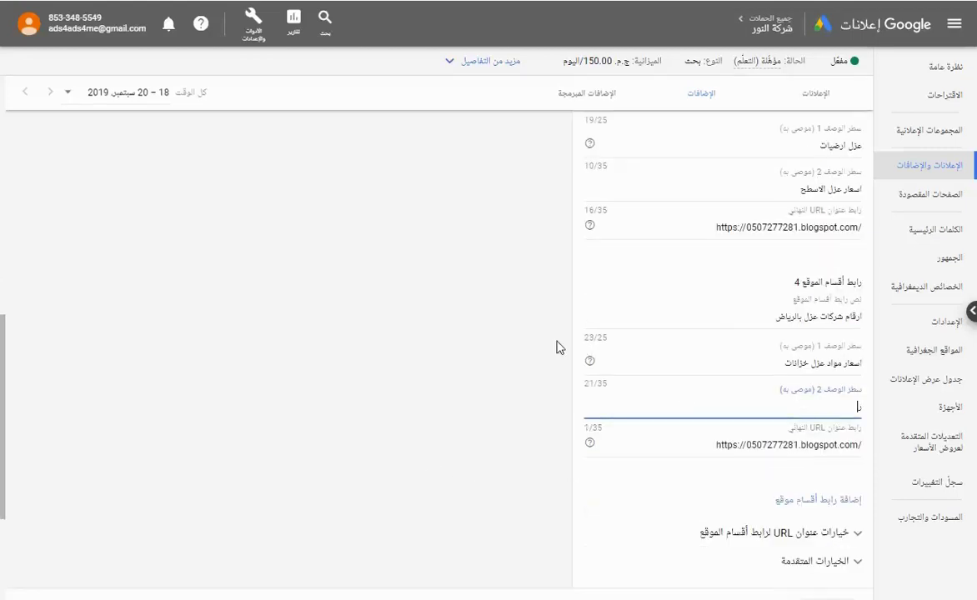
text(رقم عزل خزانات)
scroll(692, 397, down, 1)
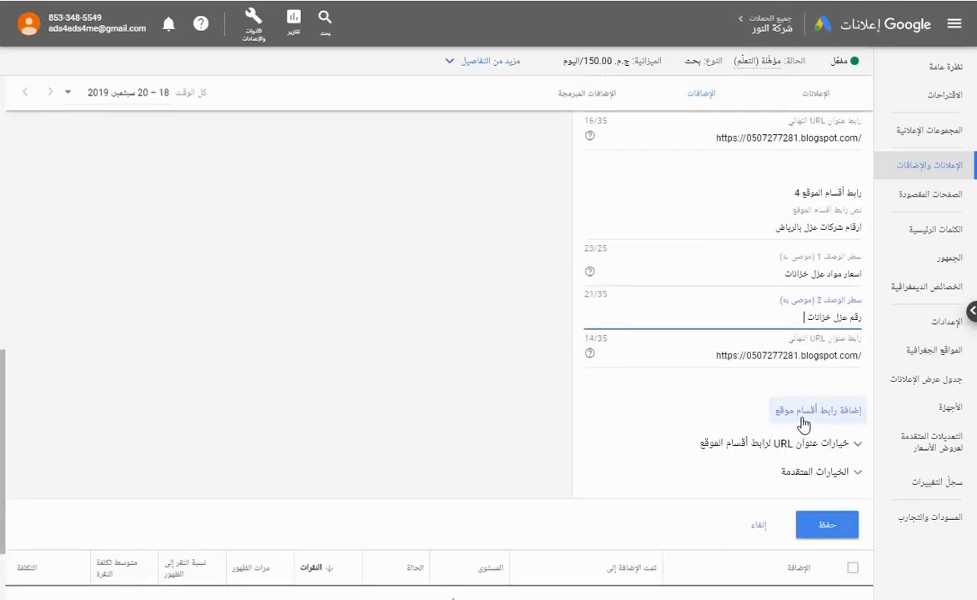
scroll(739, 383, up, 10)
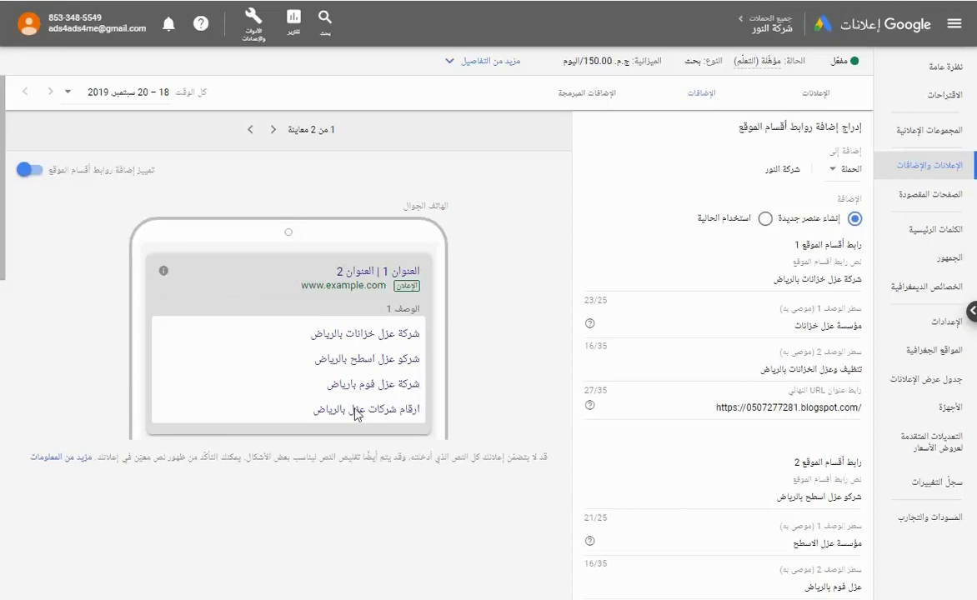
scroll(429, 445, down, 6)
scroll(714, 566, down, 2)
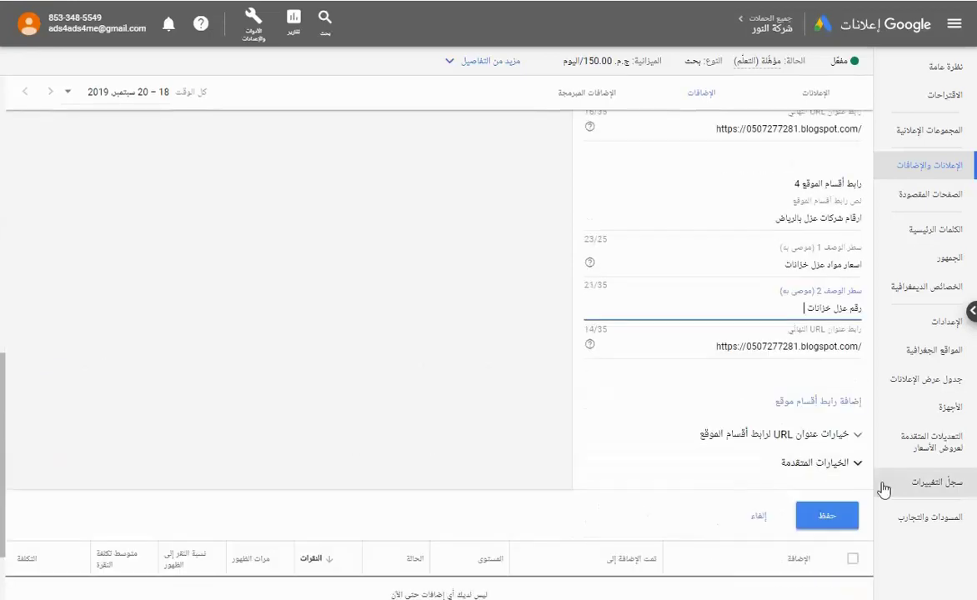
Save the four sitelinks, then begin a new structured snippet extension for شركة النور.
click(823, 515)
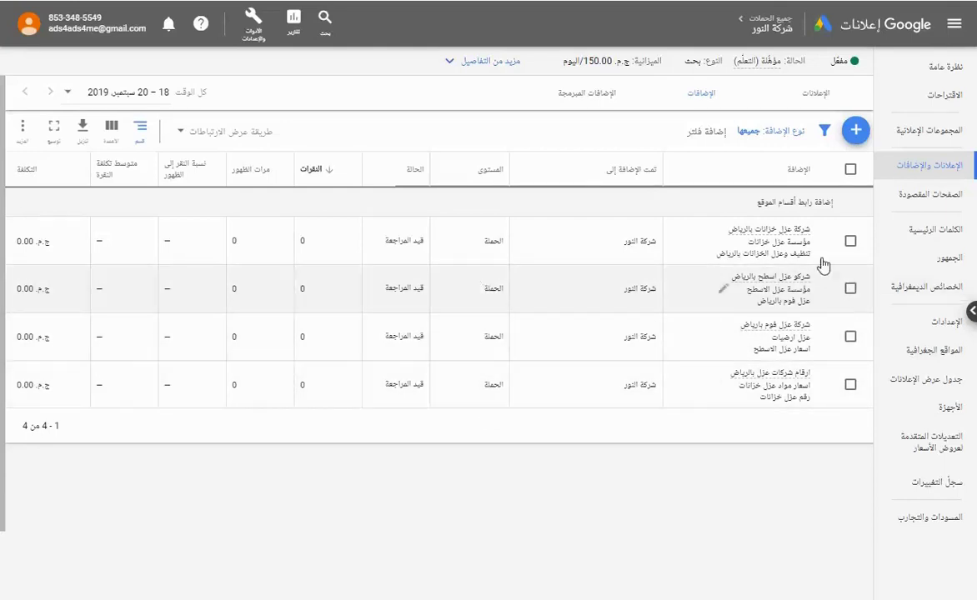
click(855, 131)
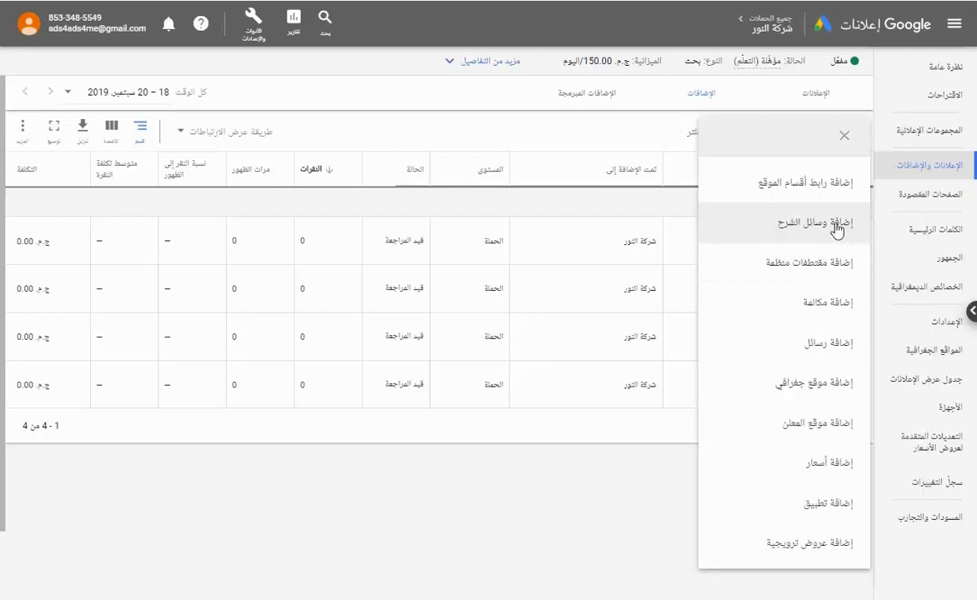
click(802, 265)
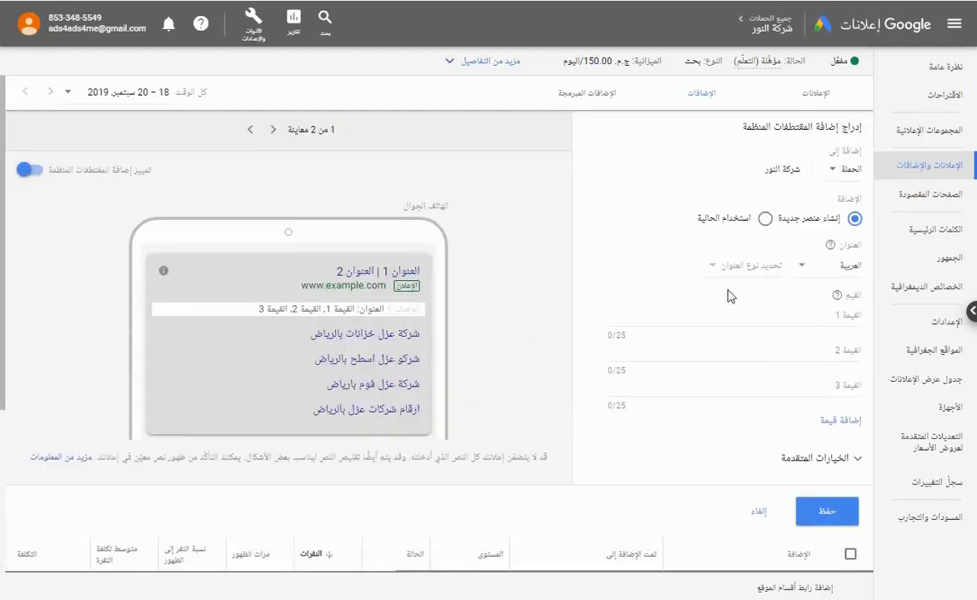
Keep the structured snippet at campaign level and set its header to الخدمات.
click(773, 169)
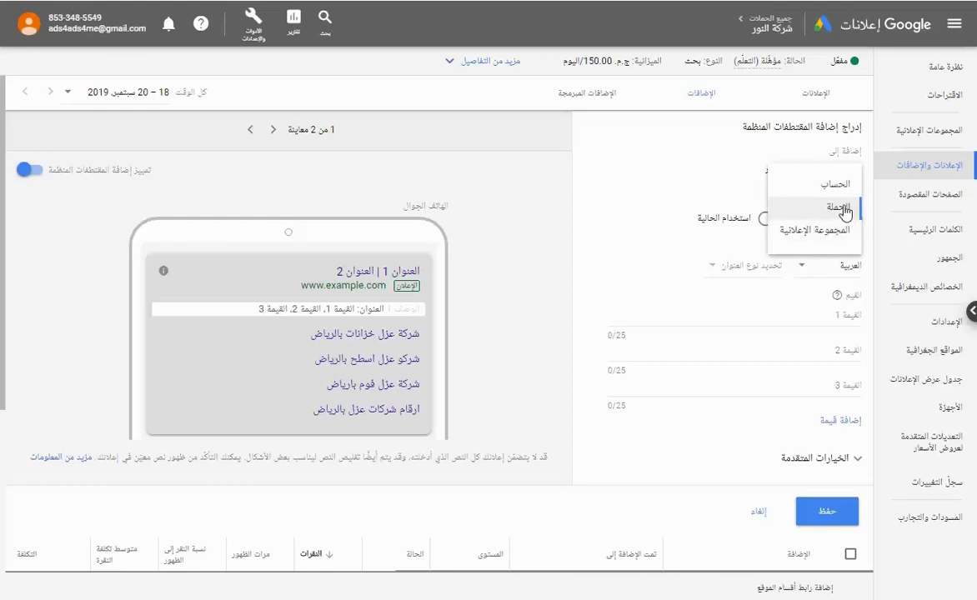
click(812, 207)
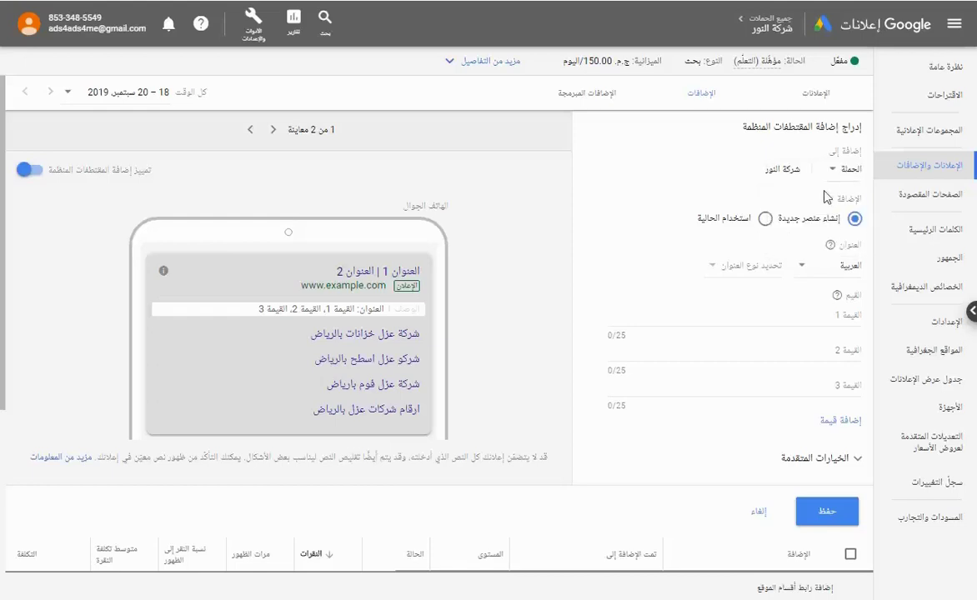
click(733, 268)
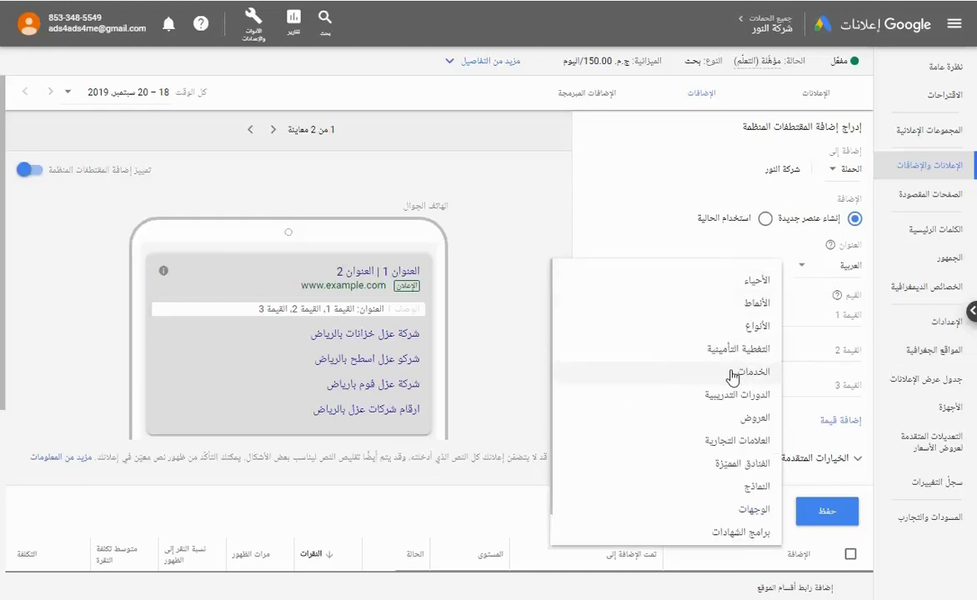
click(732, 377)
click(732, 272)
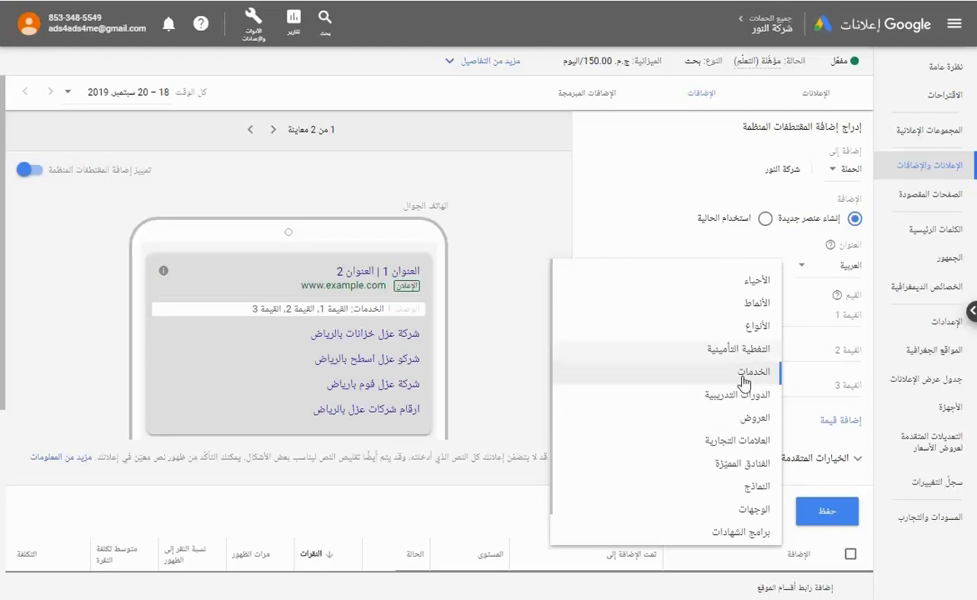
click(835, 298)
Expand the snippet to five value fields and enter the first value, عزل الخزانات.
click(765, 324)
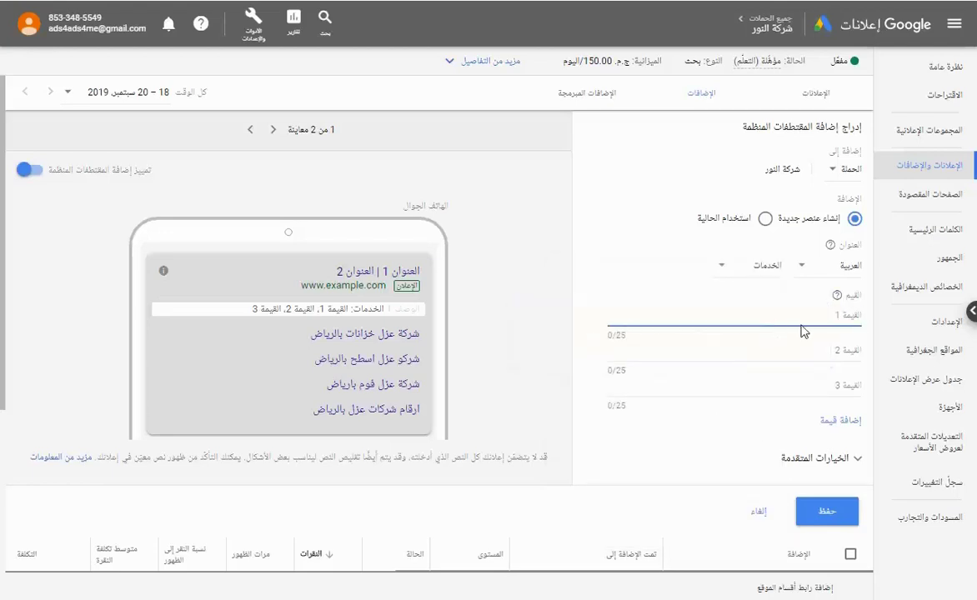
click(840, 420)
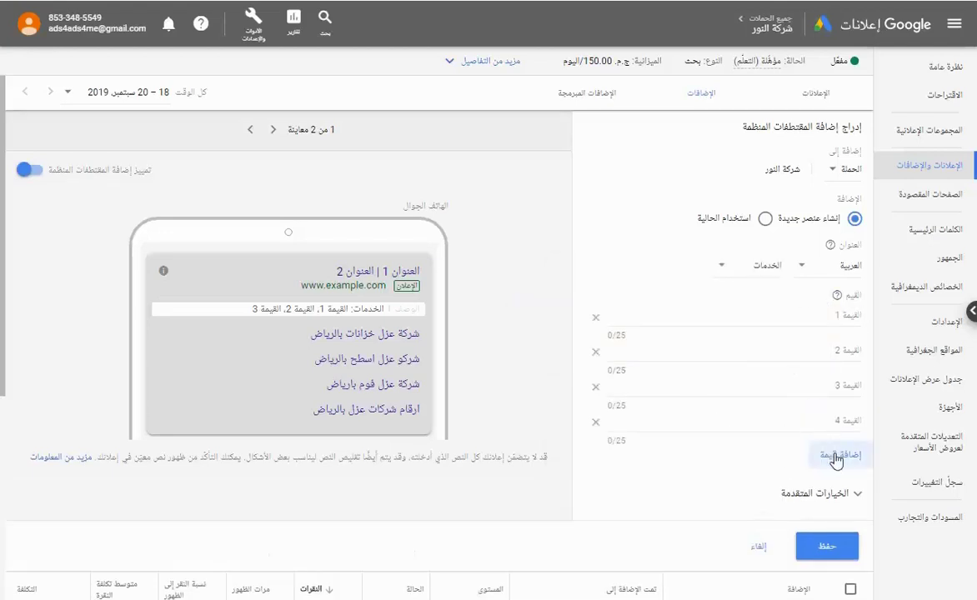
click(838, 455)
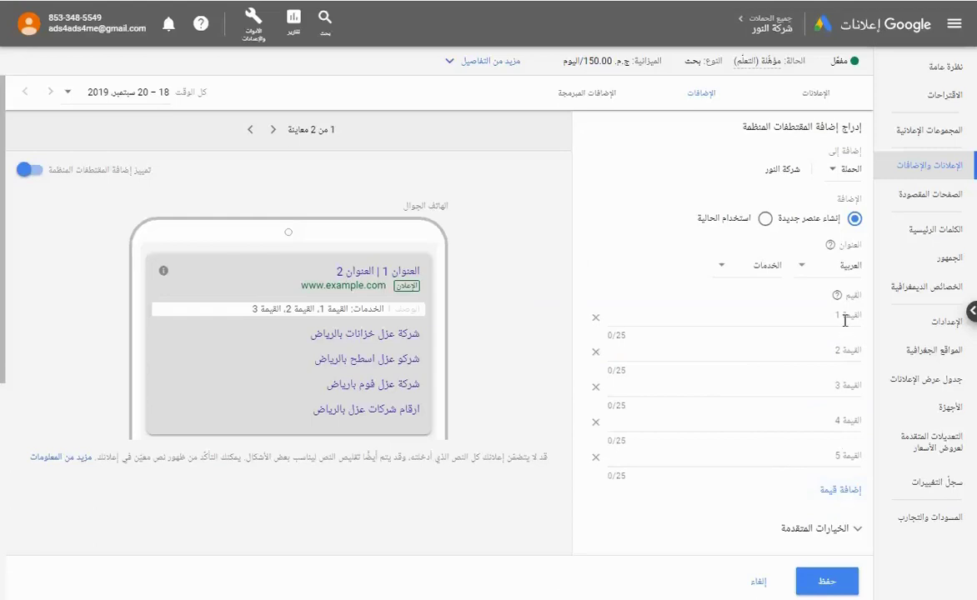
click(768, 330)
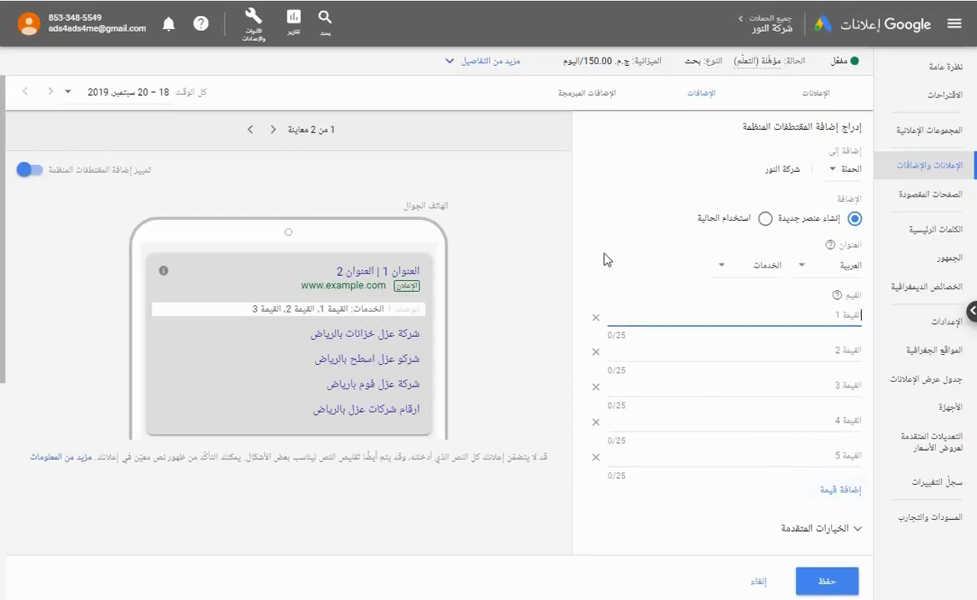
scroll(593, 260, down, 1)
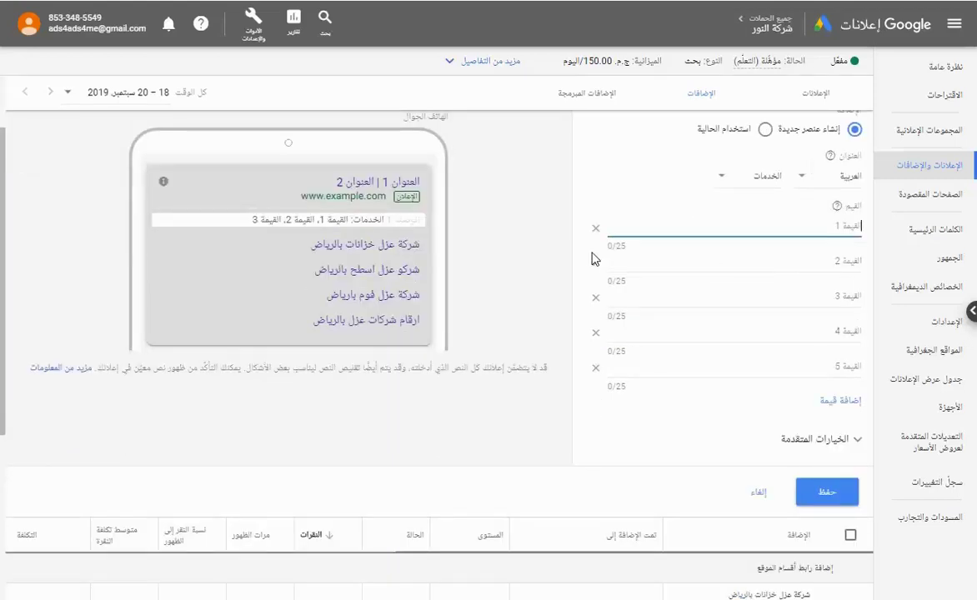
text(عزل الخز)
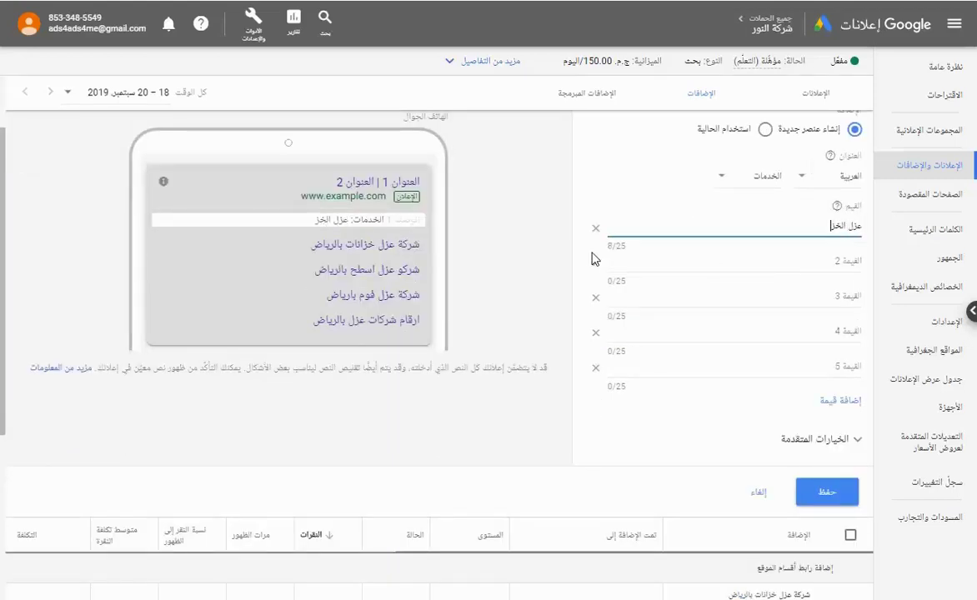
text(انات)
Fill the remaining service values, including عزل مائى وحرارى, and save the snippet.
click(809, 256)
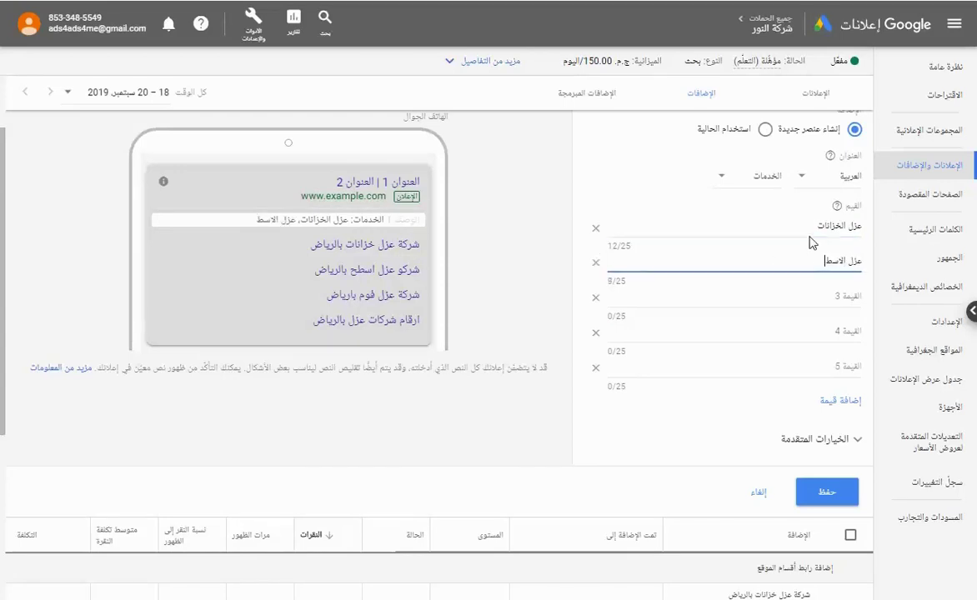
click(827, 289)
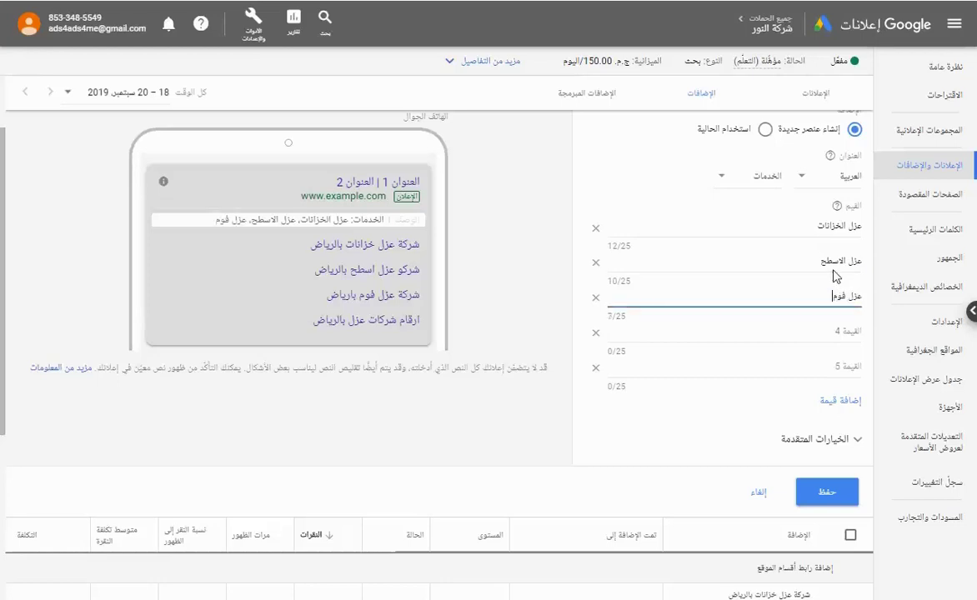
click(848, 331)
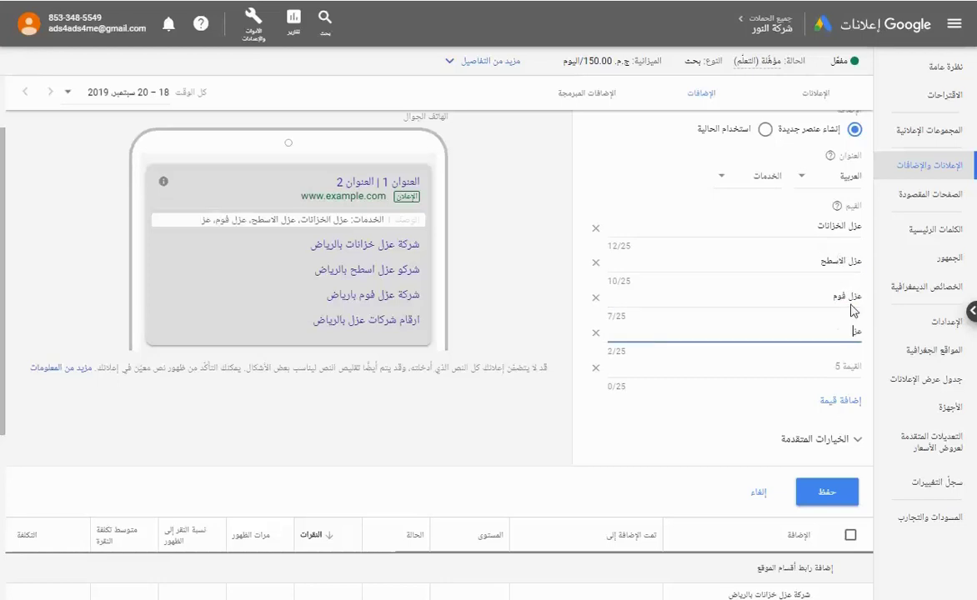
text(عزل مائى وحرارى)
click(840, 365)
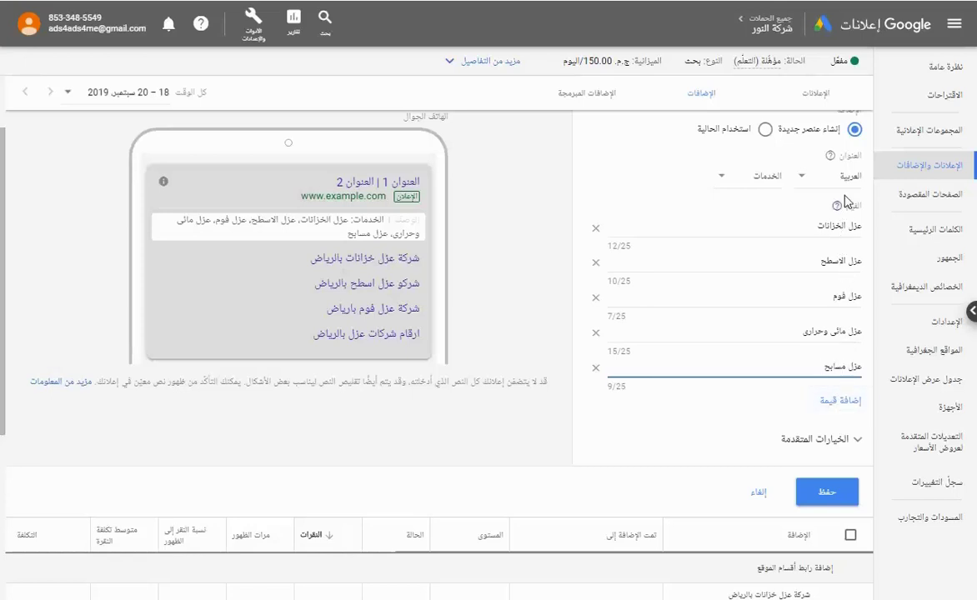
click(808, 492)
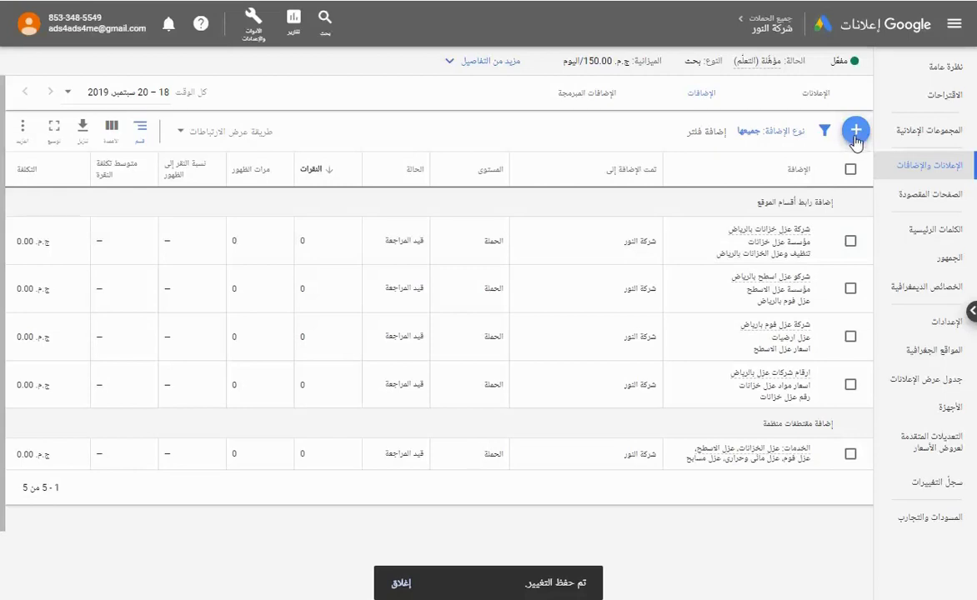
click(858, 143)
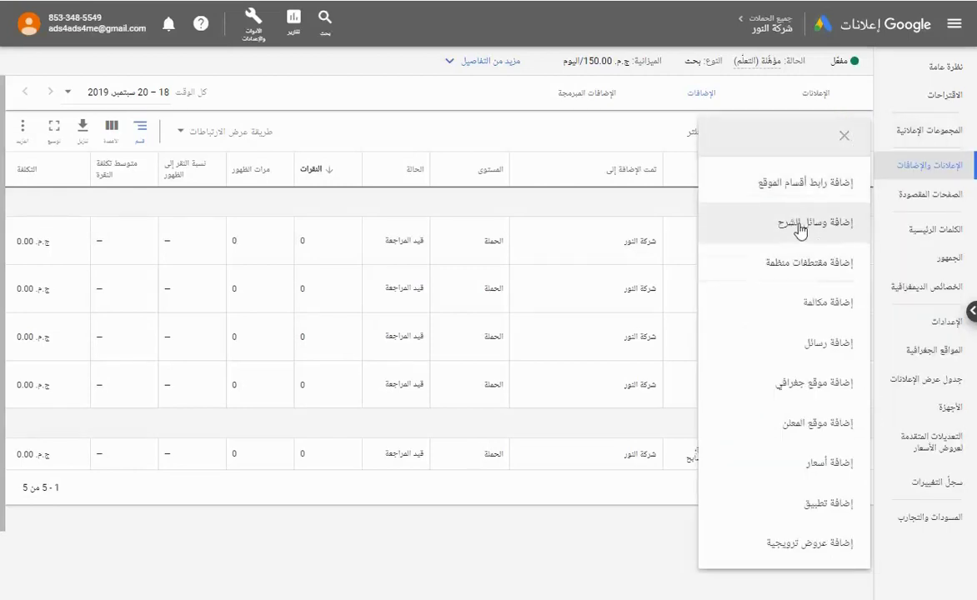
Start a new callout extension and add callout text fields up to seven.
click(800, 226)
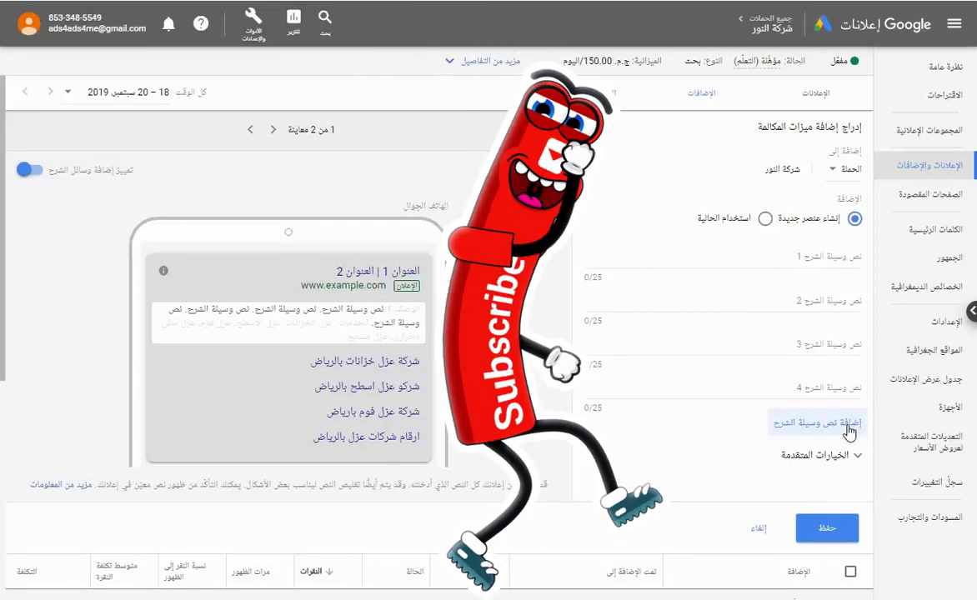
click(840, 425)
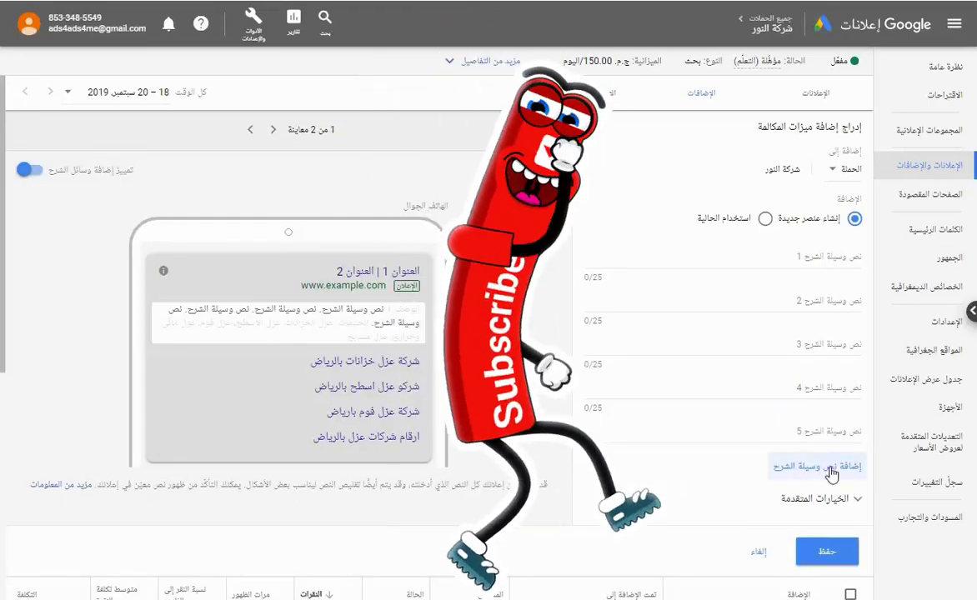
click(829, 466)
click(825, 464)
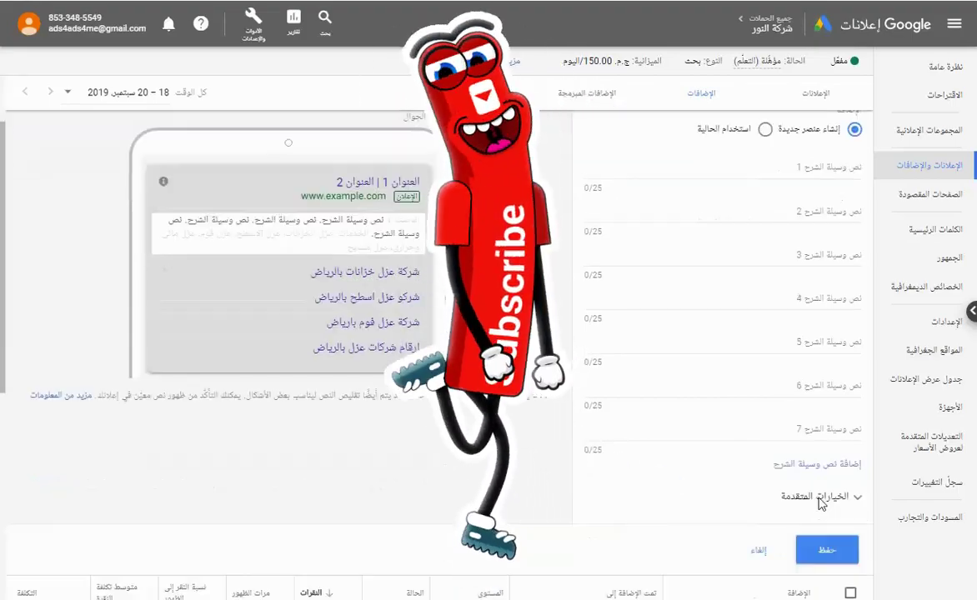
scroll(821, 503, down, 3)
Keep adding callout text fields until the form has fifteen.
click(829, 333)
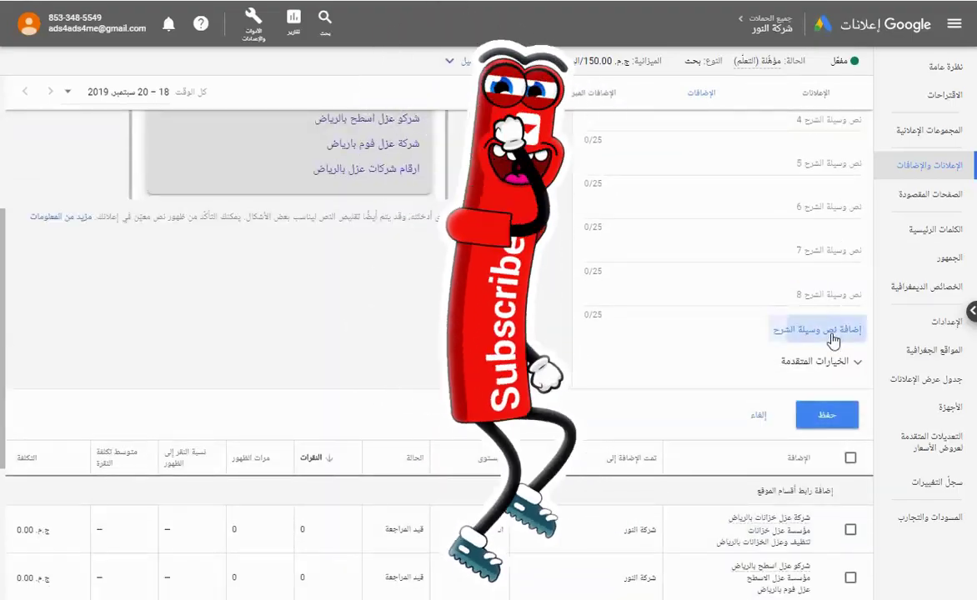
click(831, 333)
click(836, 374)
click(836, 416)
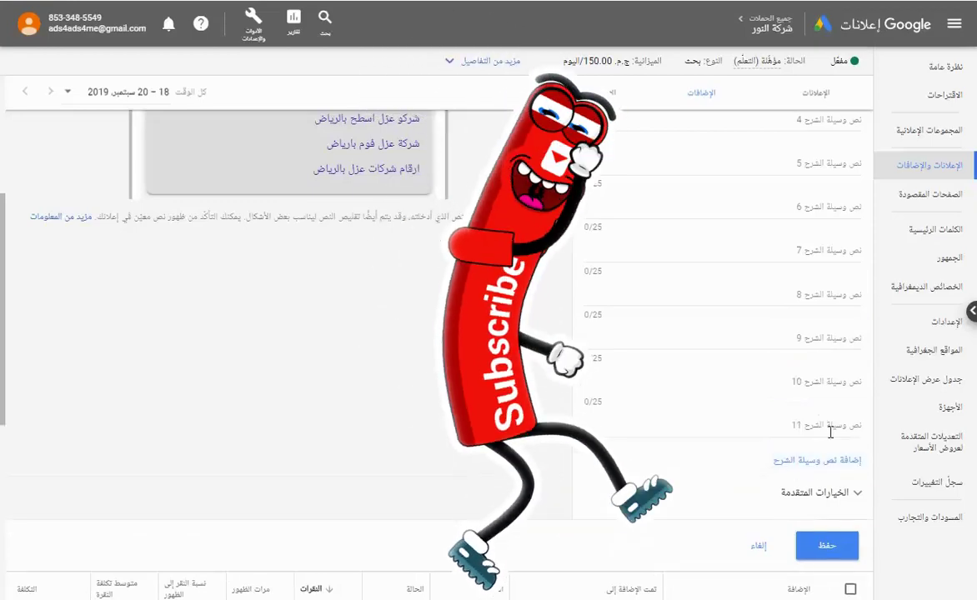
click(825, 460)
click(820, 504)
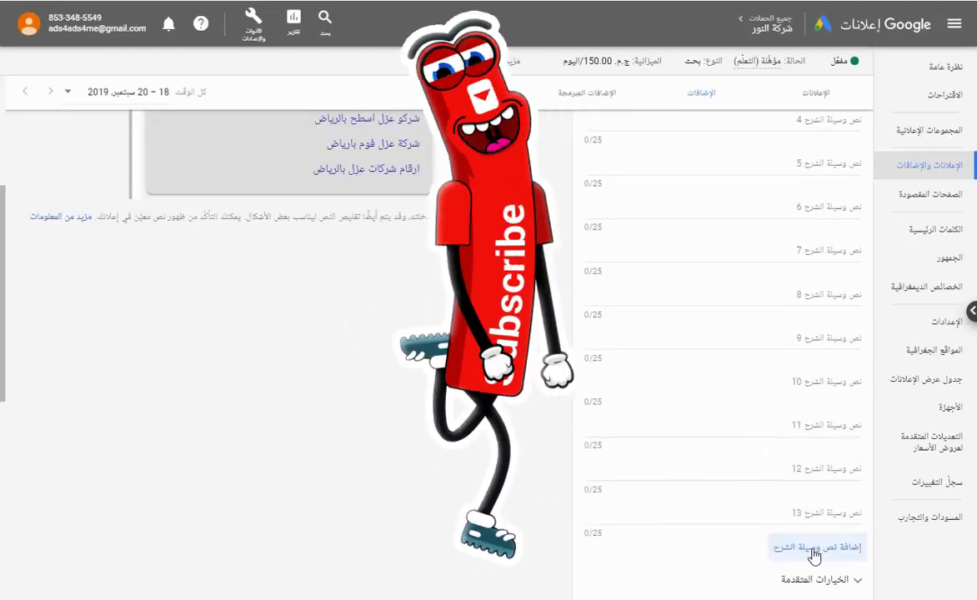
click(814, 555)
scroll(694, 529, down, 2)
click(729, 384)
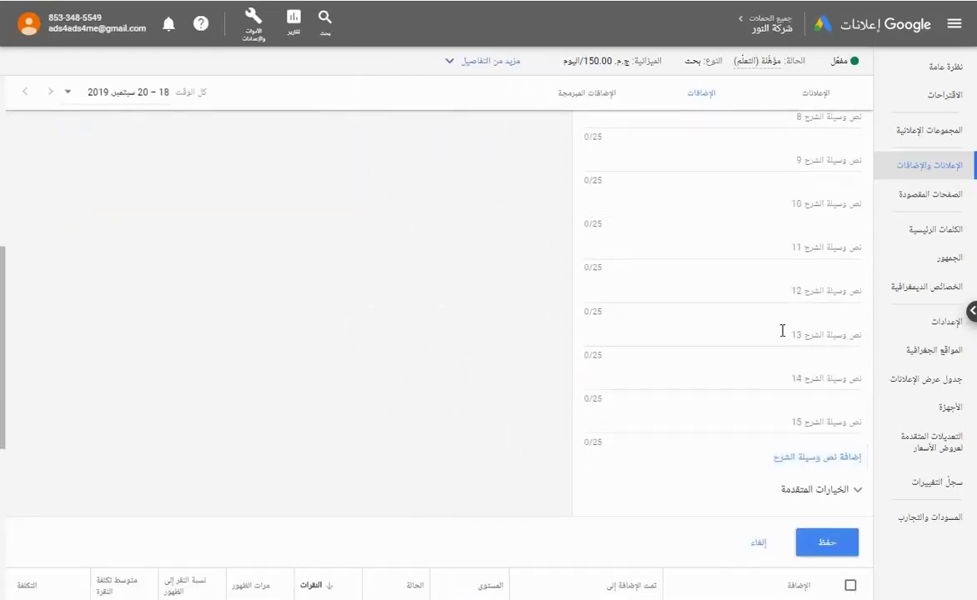
scroll(761, 460, up, 5)
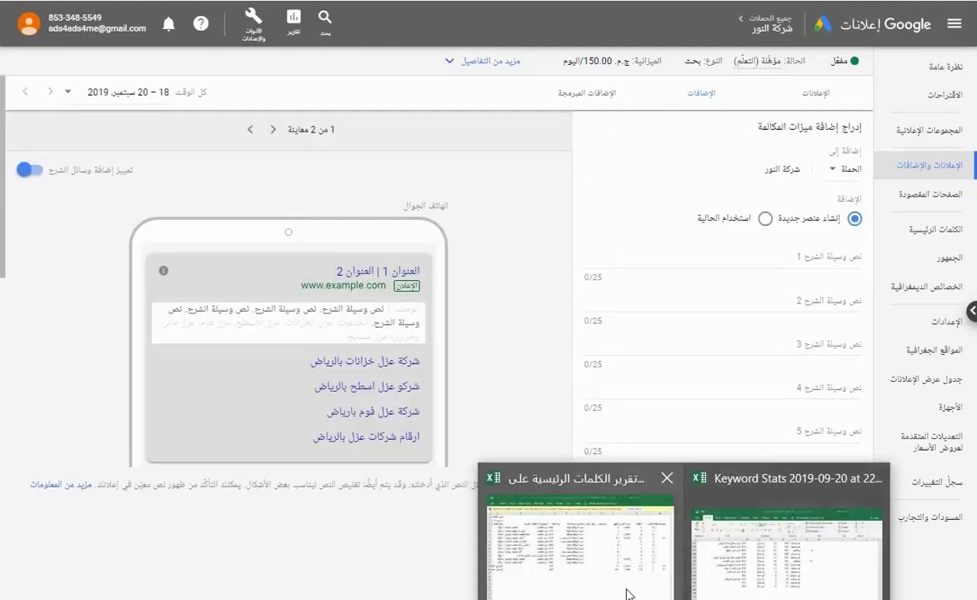
Copy the keywords in cells A192 and A186 into the first two callout texts.
click(770, 574)
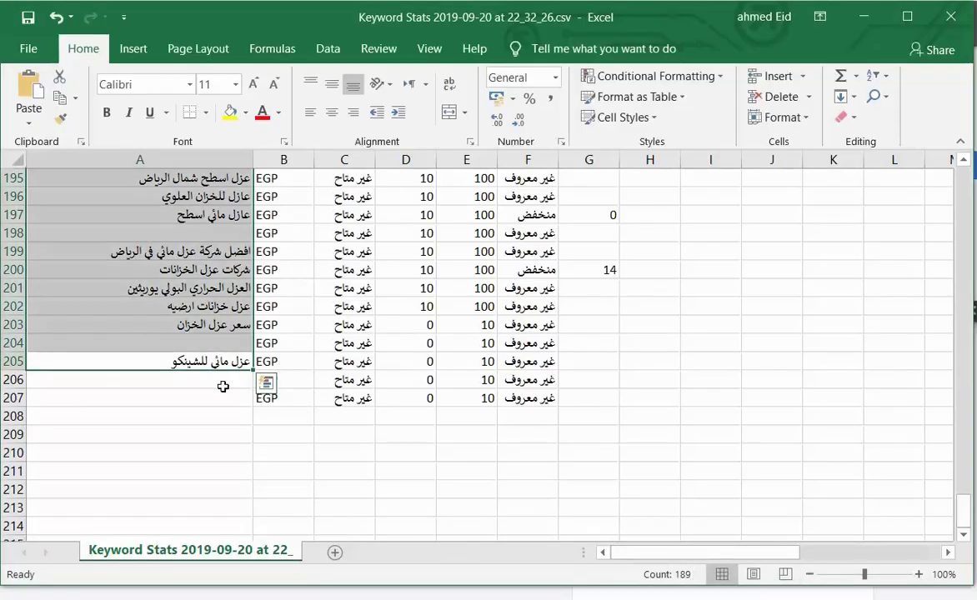
scroll(217, 367, up, 4)
click(205, 342)
scroll(205, 350, up, 4)
scroll(205, 358, down, 4)
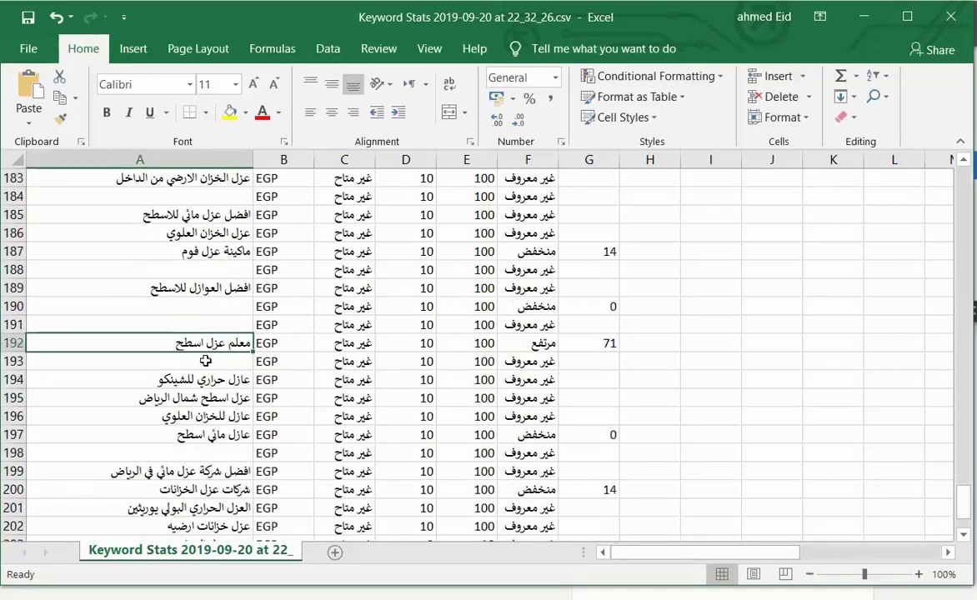
key(ctrl+c)
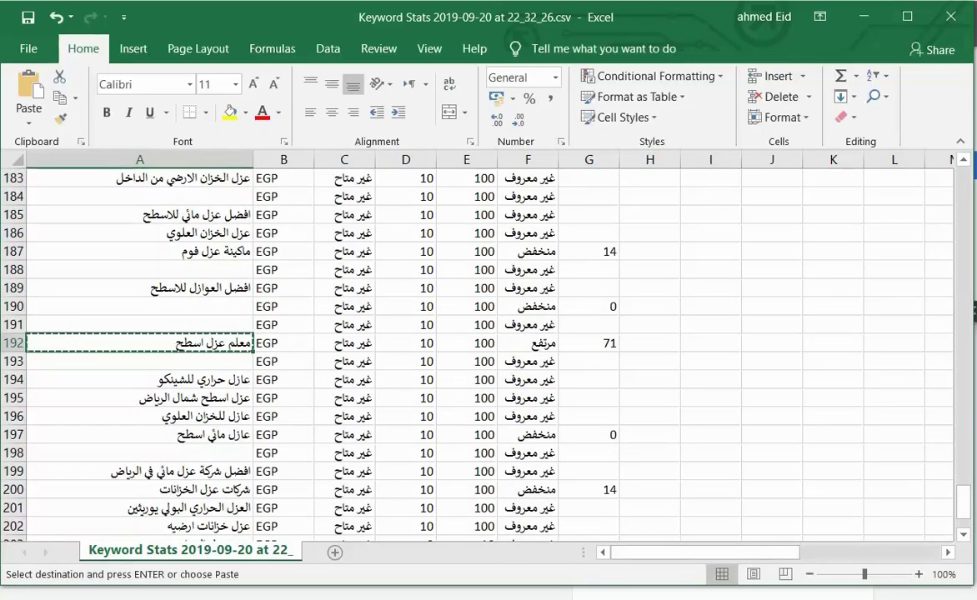
key(alt+Tab)
click(829, 256)
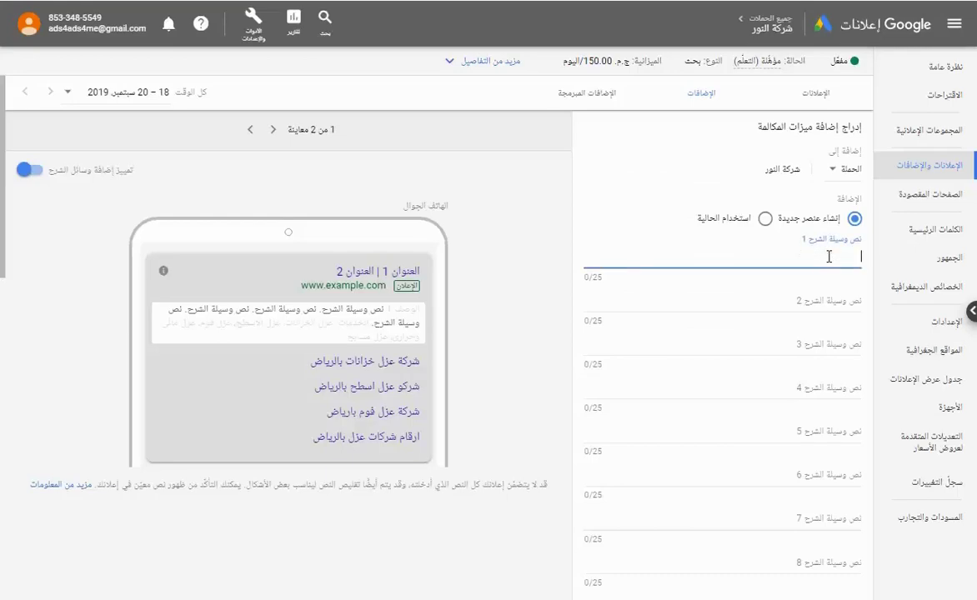
key(ctrl+v)
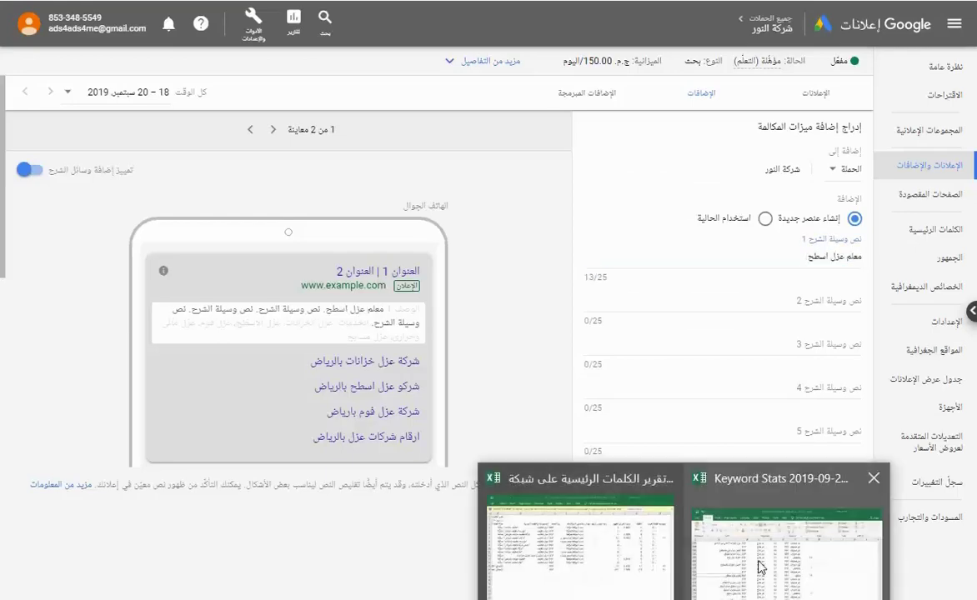
click(758, 560)
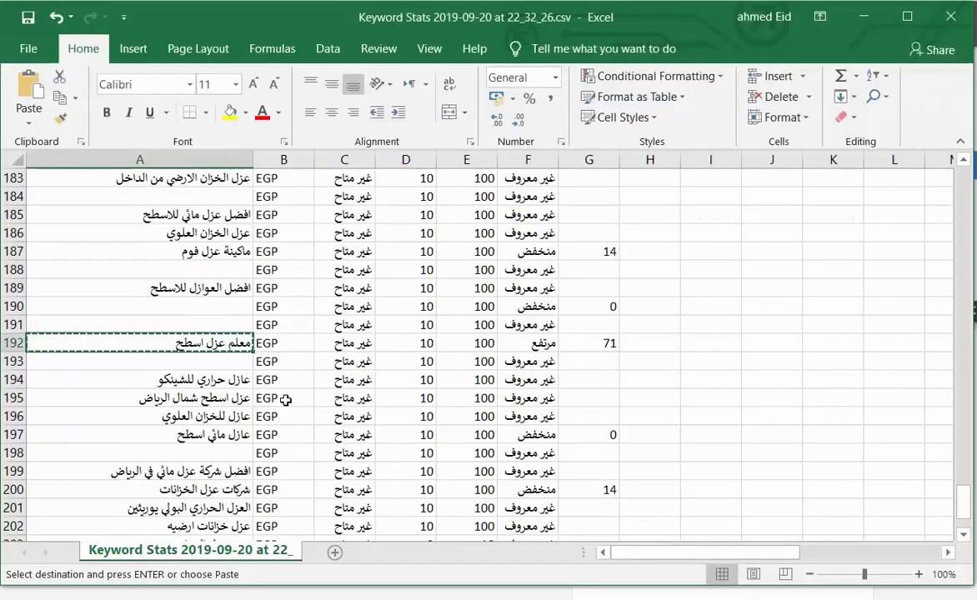
click(202, 233)
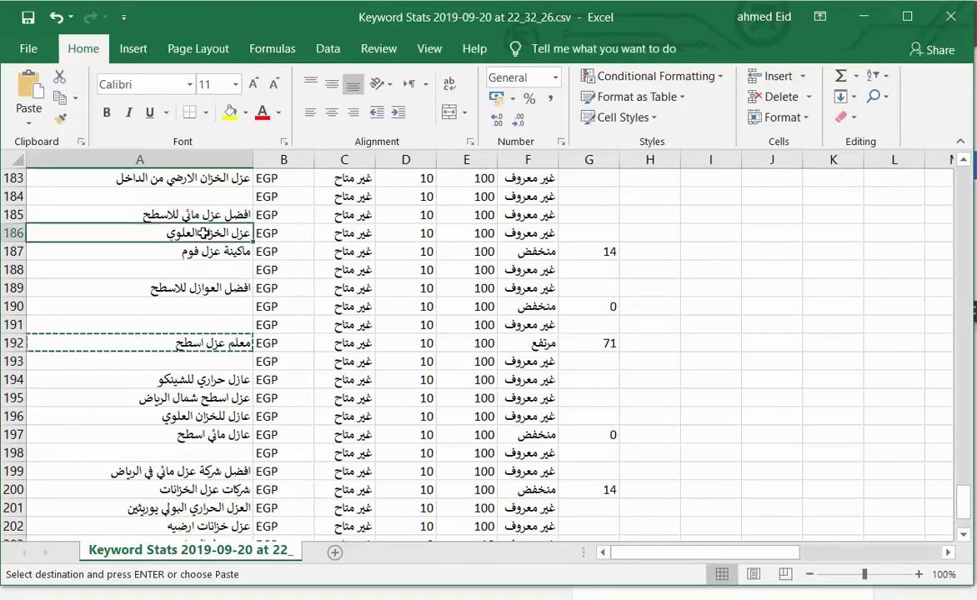
key(ctrl+c)
key(alt+Tab)
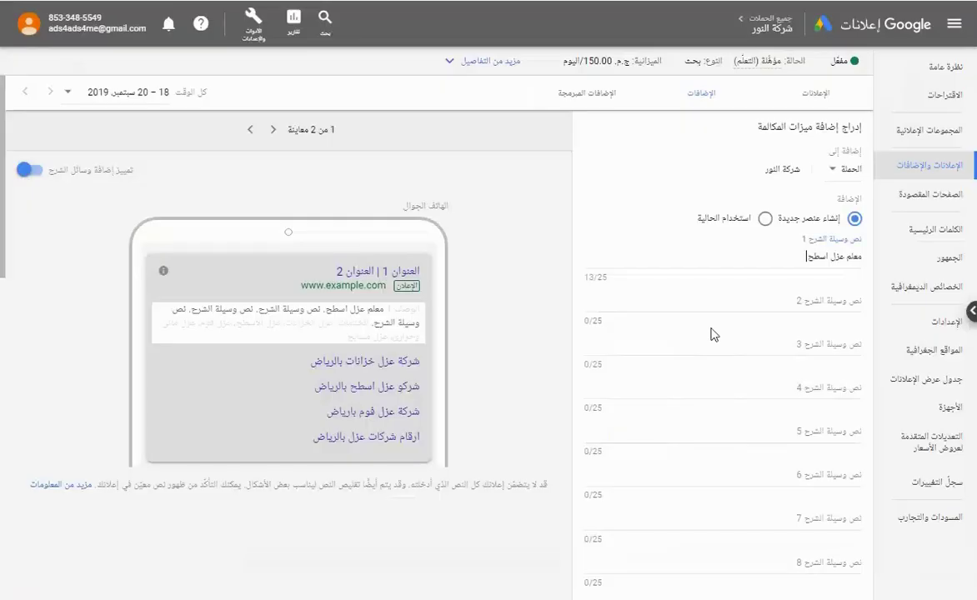
click(790, 300)
key(ctrl+v)
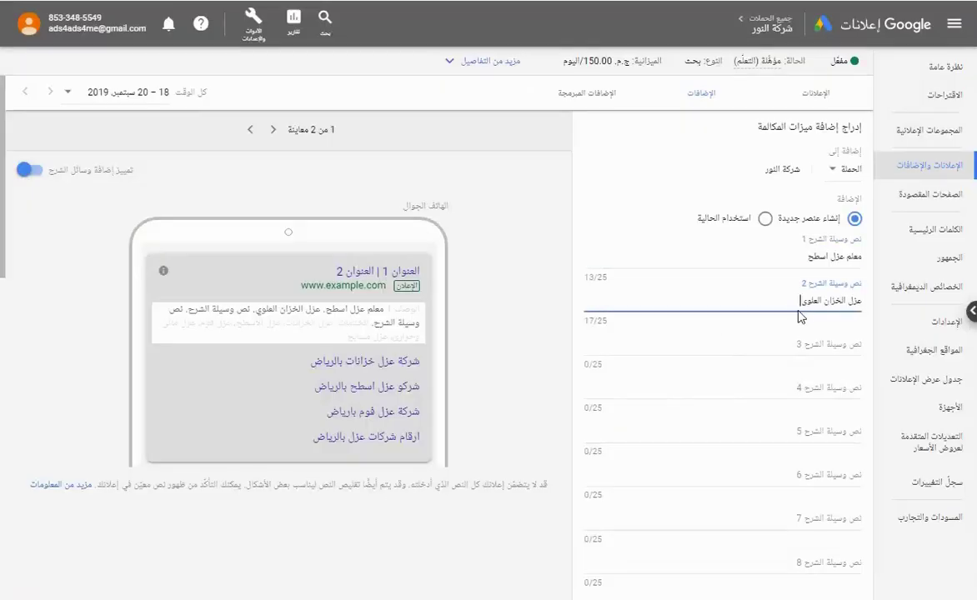
Paste keywords from A185 and A174 as callouts three and four, trimming بالرياض to fit 25 characters.
key(alt+Tab)
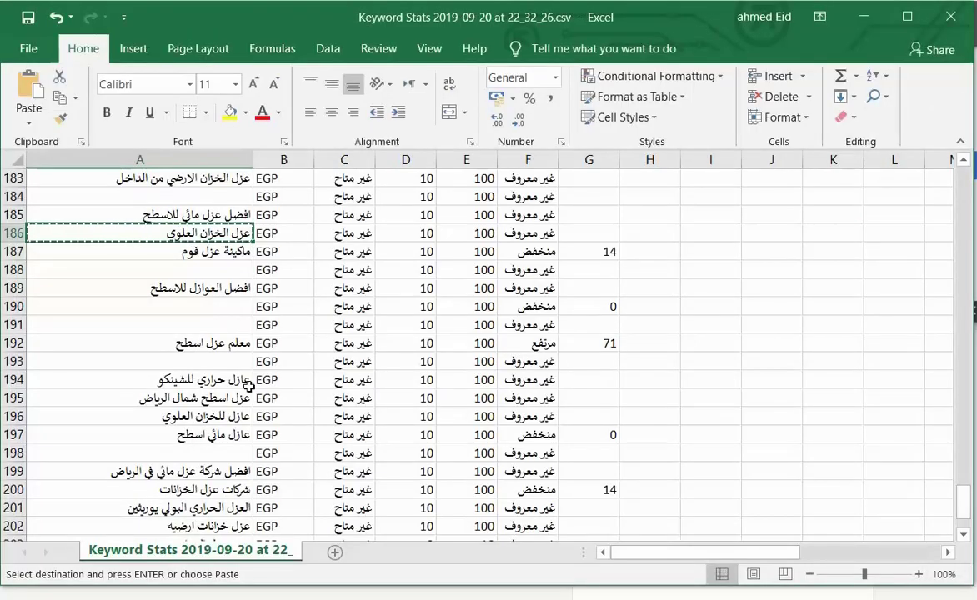
click(208, 215)
key(ctrl+c)
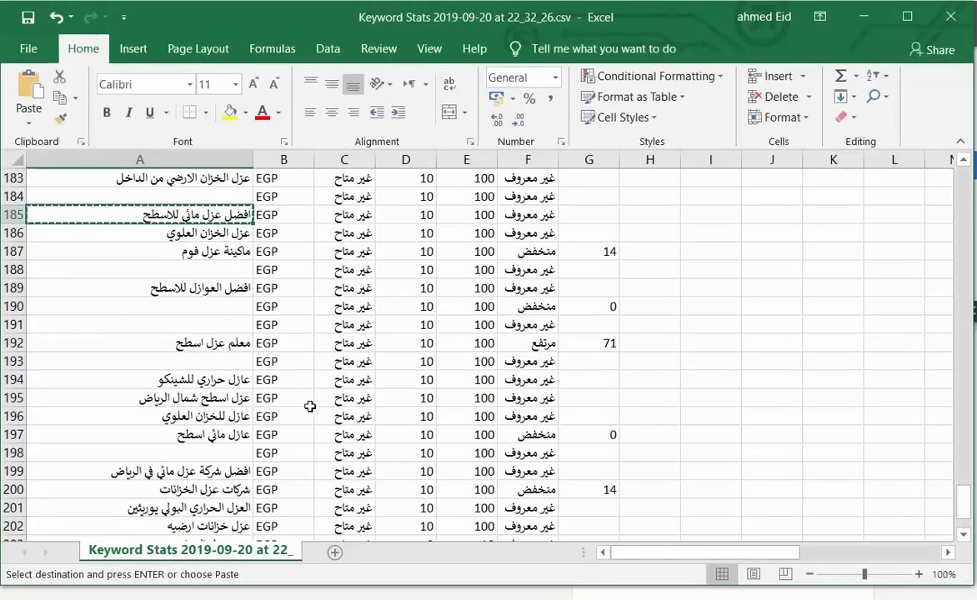
key(alt+Tab)
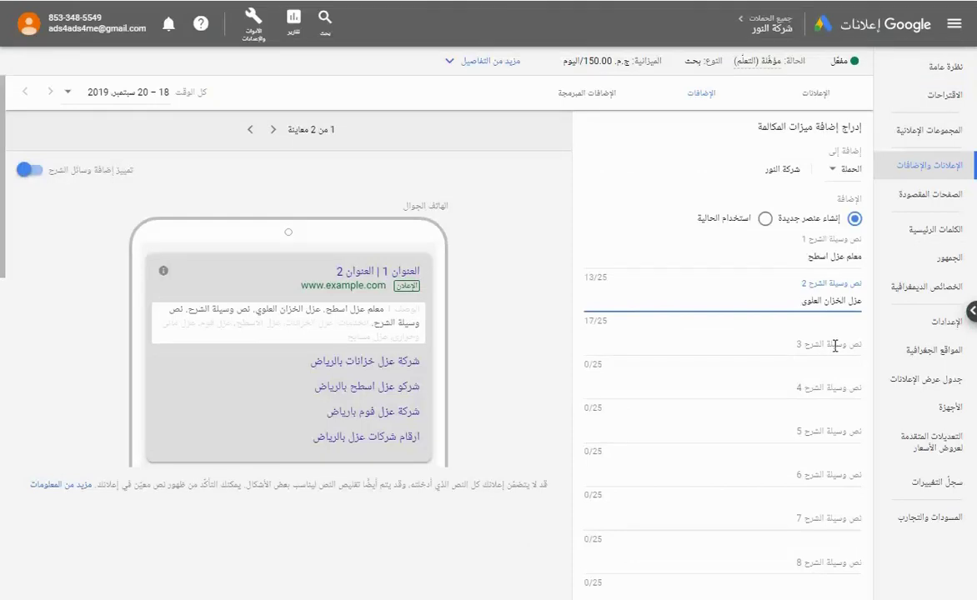
click(834, 344)
key(ctrl+v)
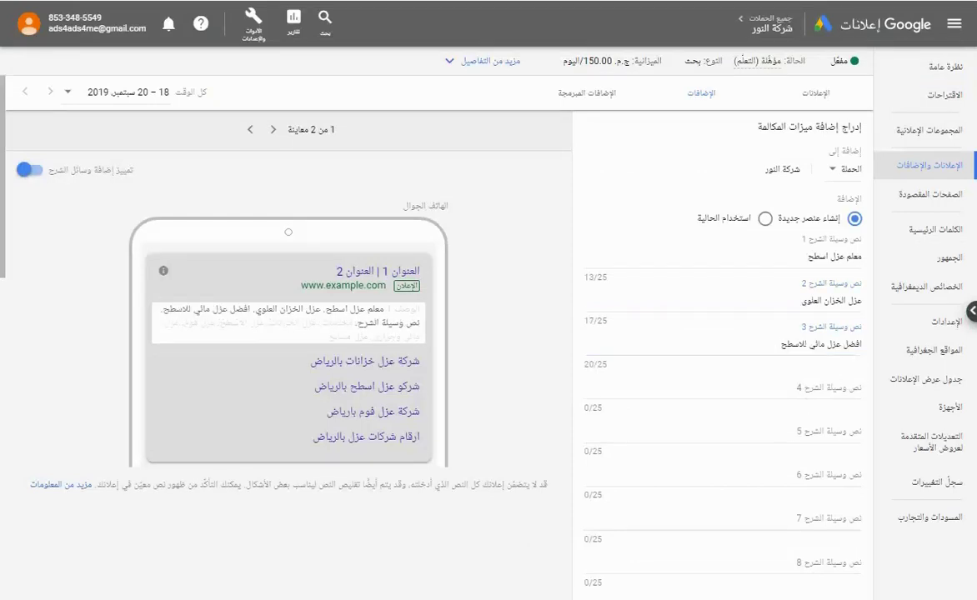
click(698, 533)
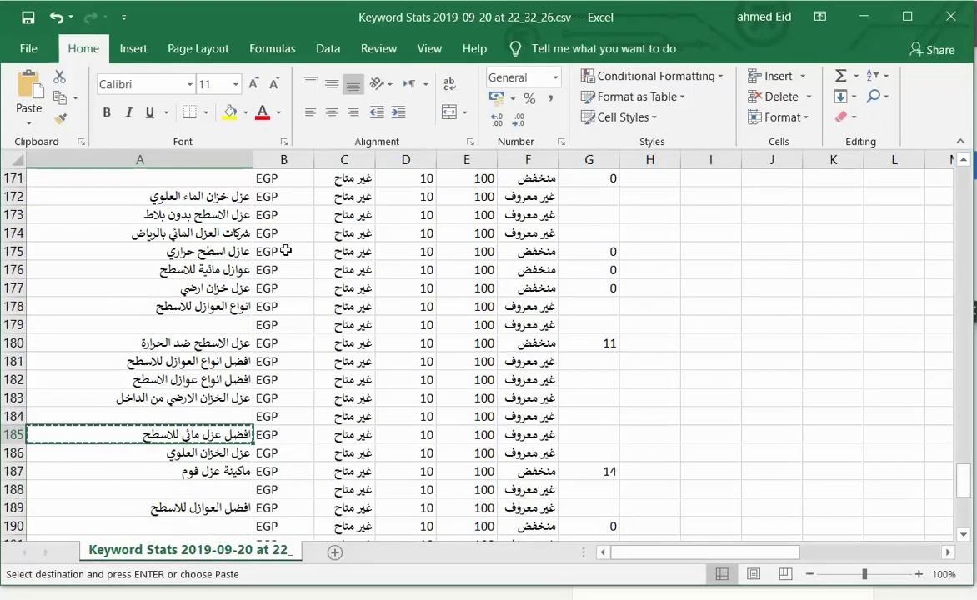
click(208, 232)
key(ctrl+c)
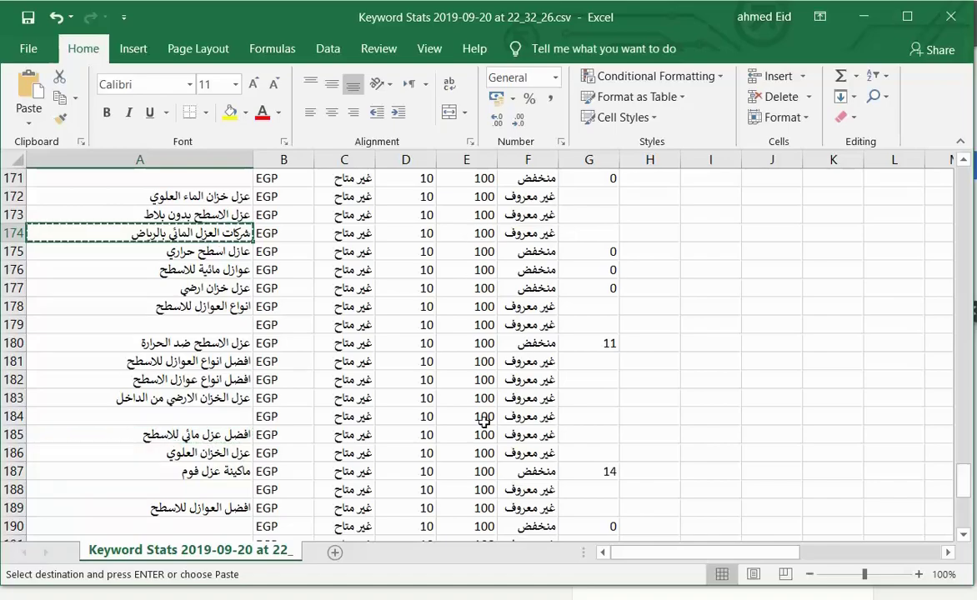
key(alt+Tab)
click(846, 377)
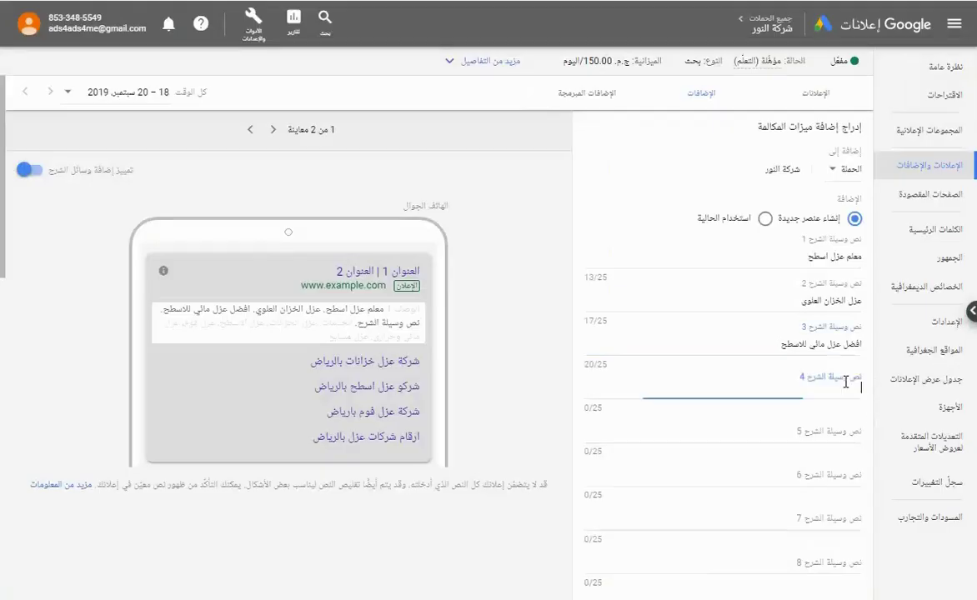
key(ctrl+v)
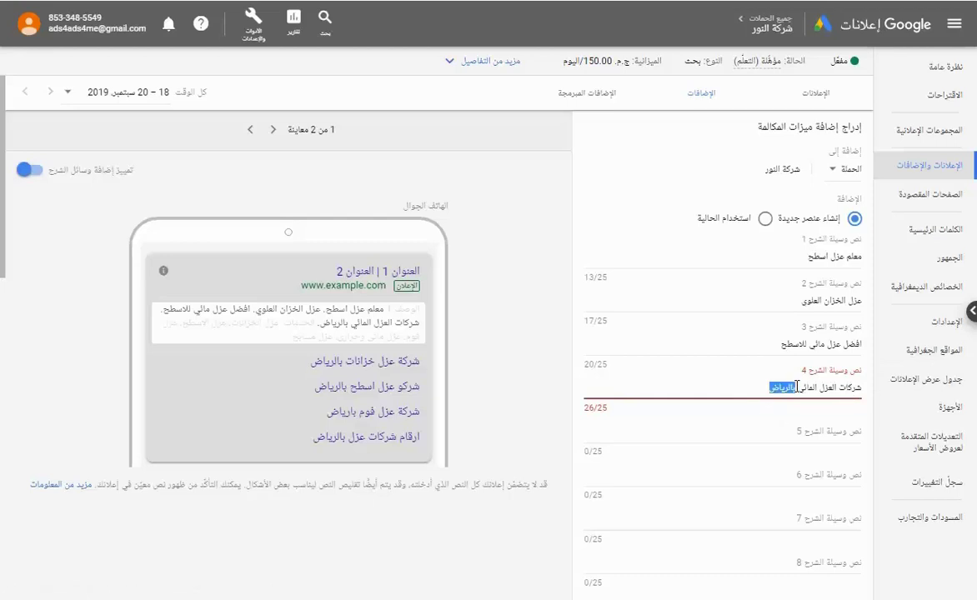
key(BackSpace)
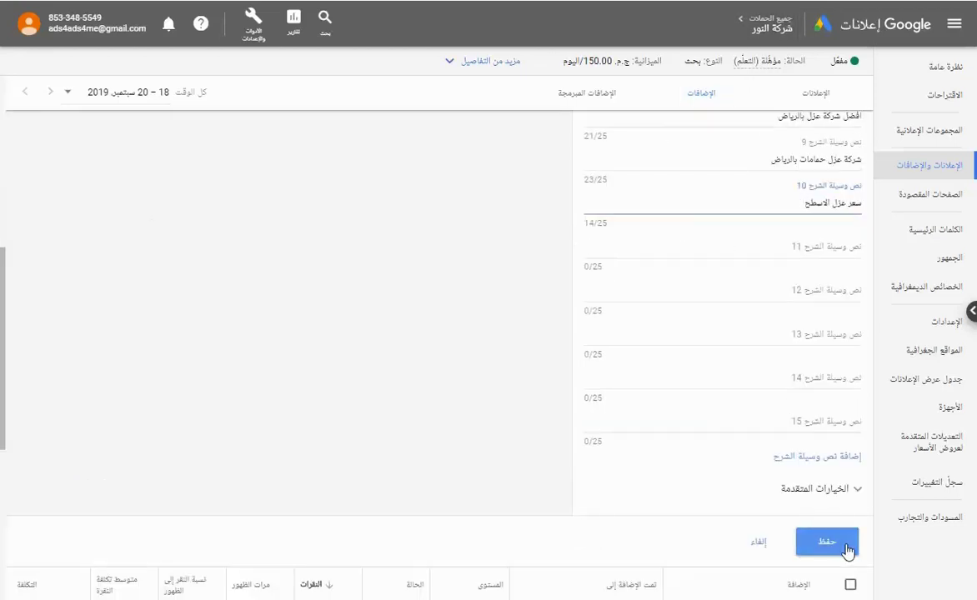
Save the callout extension to the campaign.
click(826, 542)
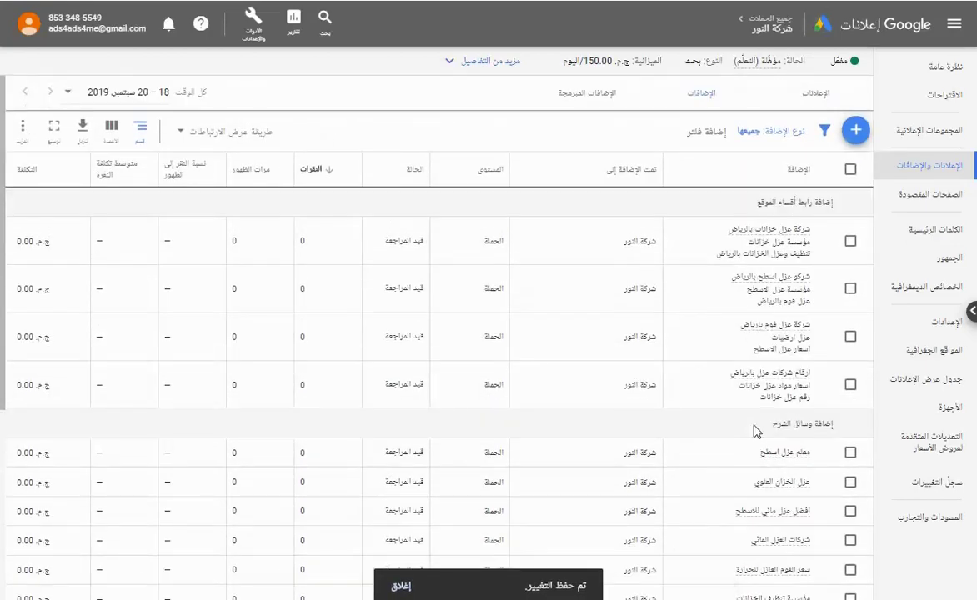
scroll(755, 431, down, 1)
scroll(755, 431, up, 2)
scroll(755, 431, up, 2)
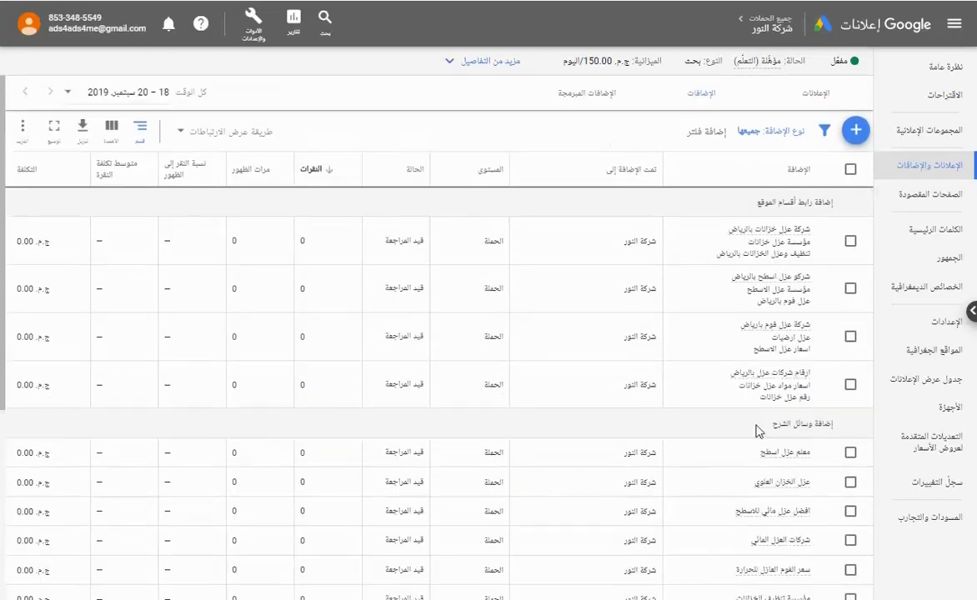
scroll(755, 430, down, 5)
scroll(755, 431, up, 5)
Bulk-change all 189 keywords from broad to phrase match, then clear the selection.
click(939, 237)
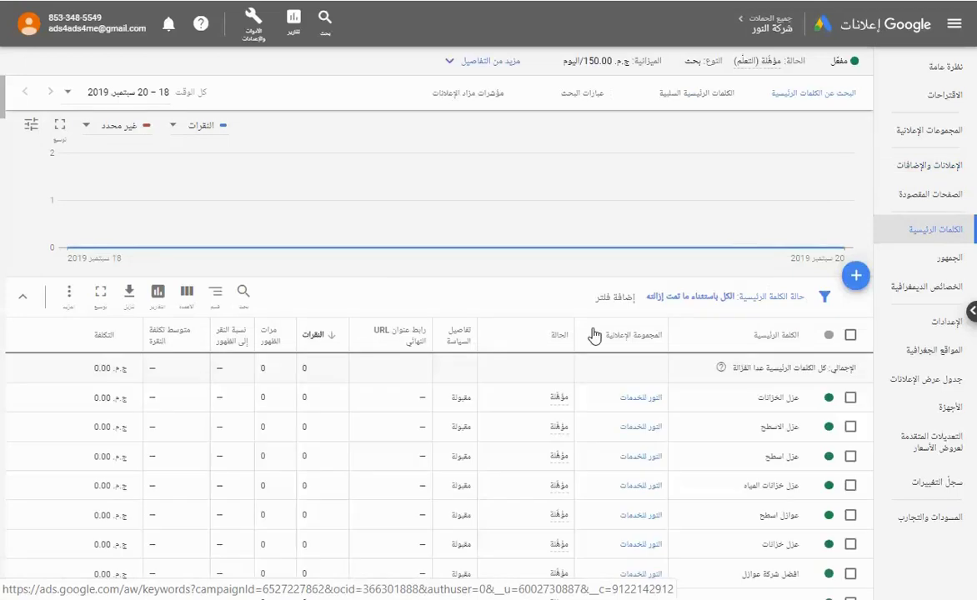
click(850, 336)
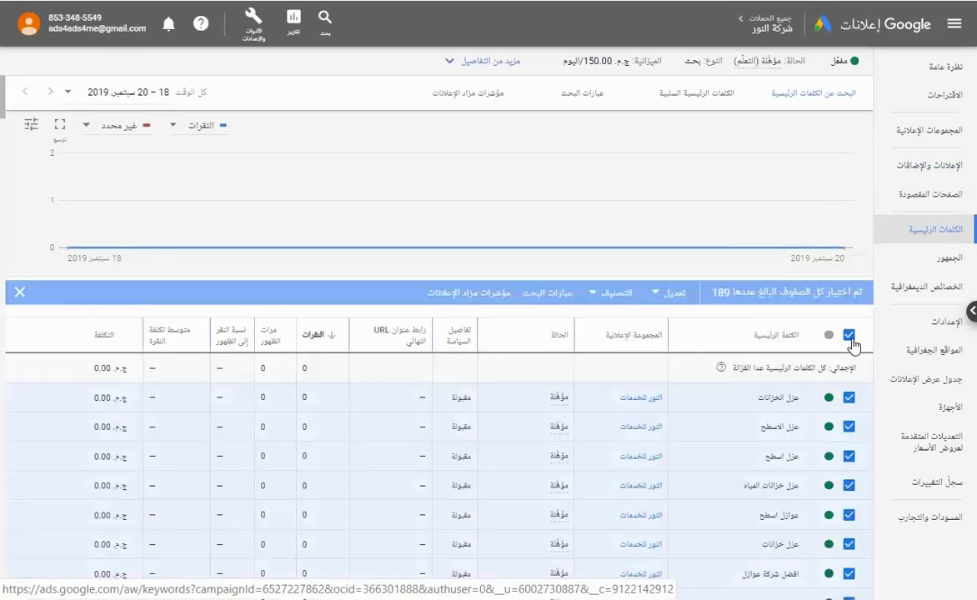
click(668, 296)
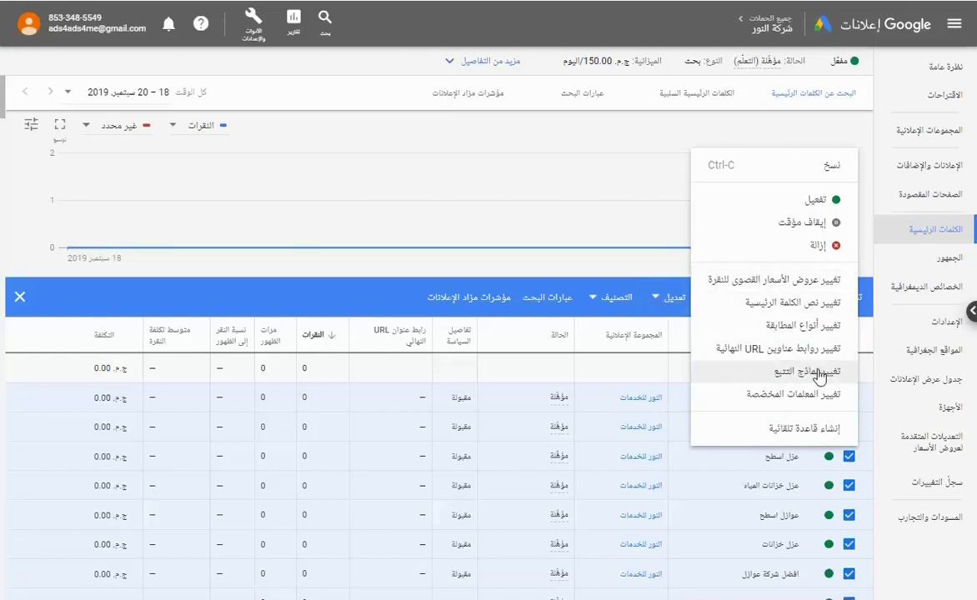
click(812, 331)
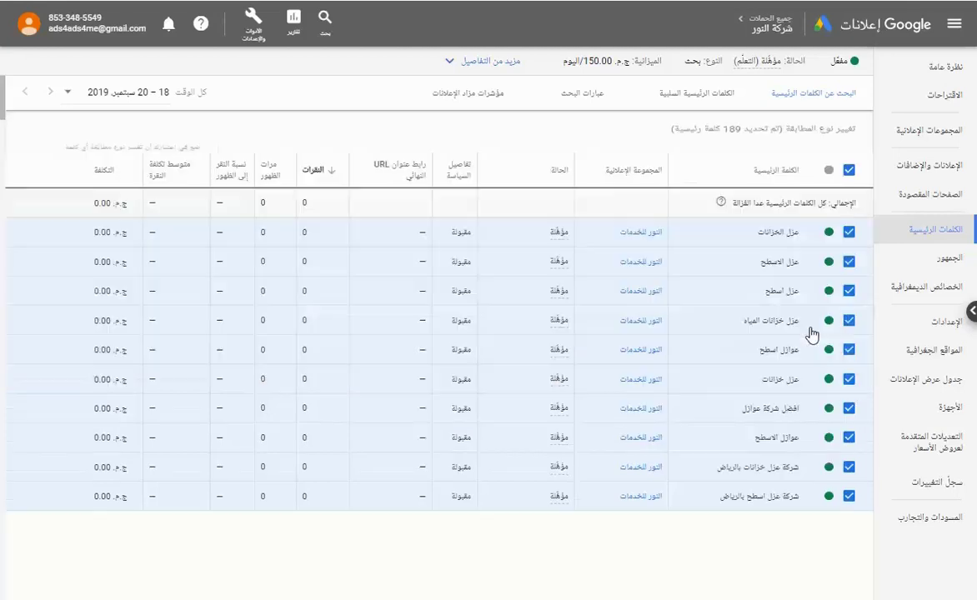
click(683, 179)
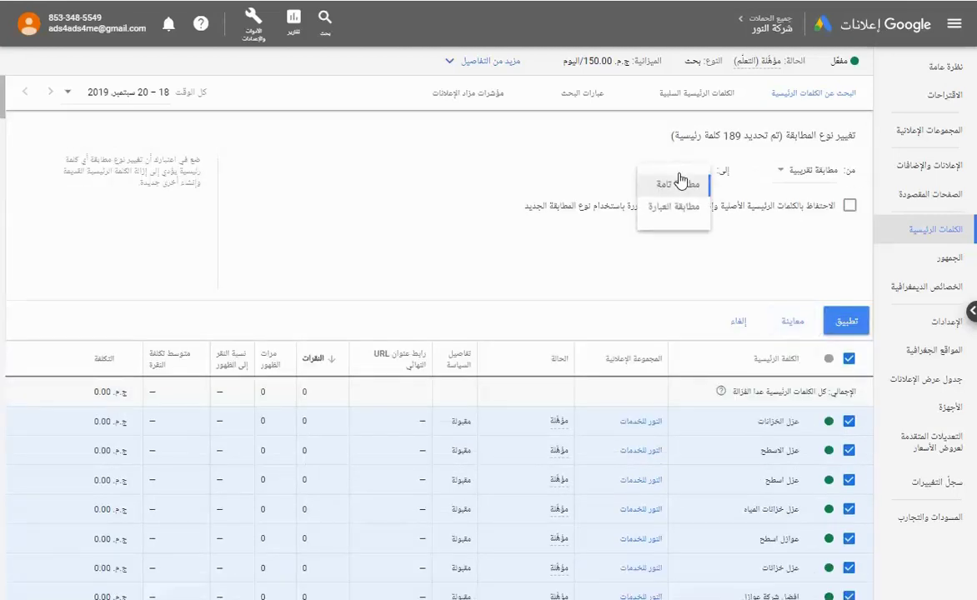
click(608, 194)
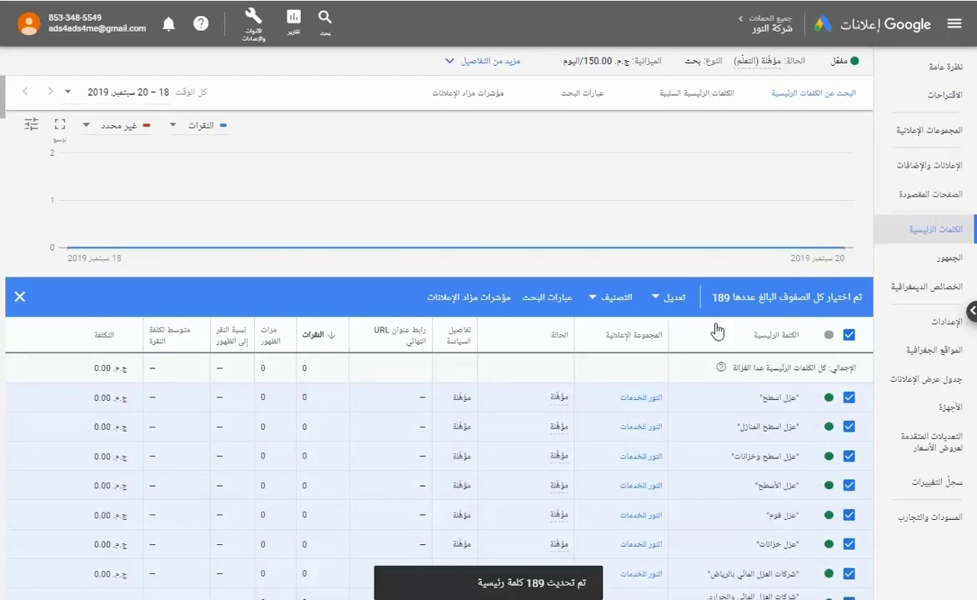
click(19, 297)
scroll(743, 393, down, 5)
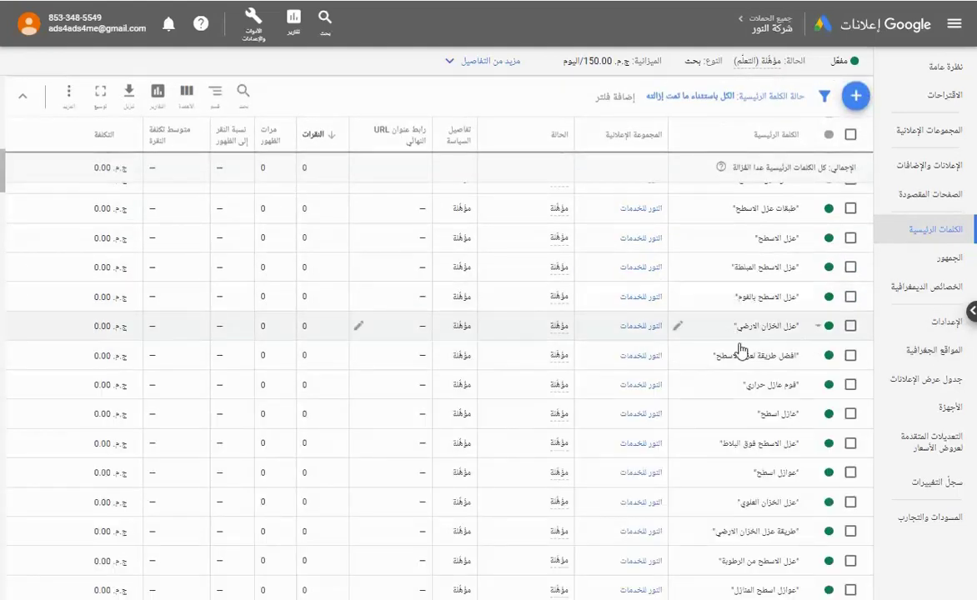
scroll(807, 451, up, 5)
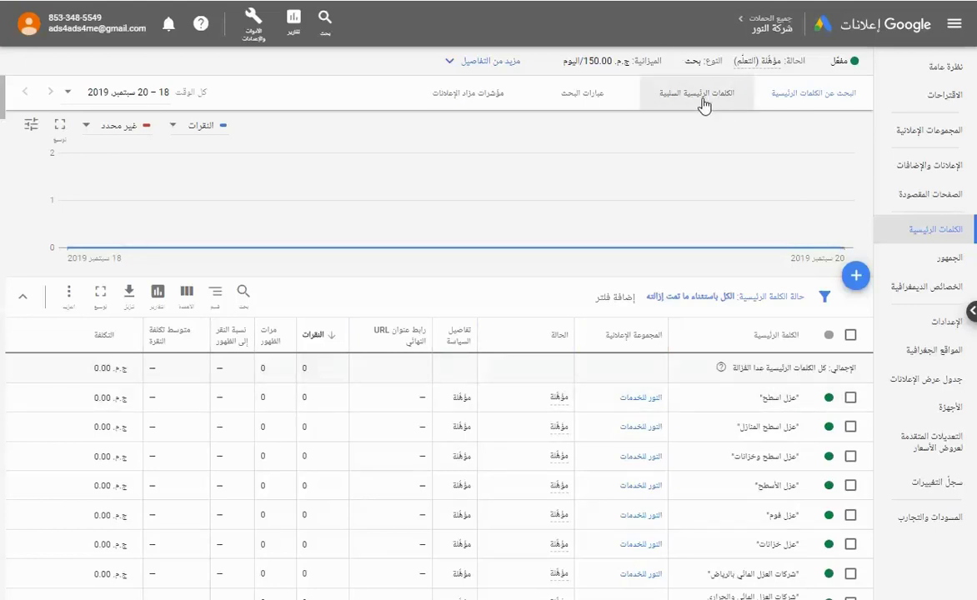
Review the overview's call ad preview and top phrase-match keywords like "عزل اسطح".
click(943, 71)
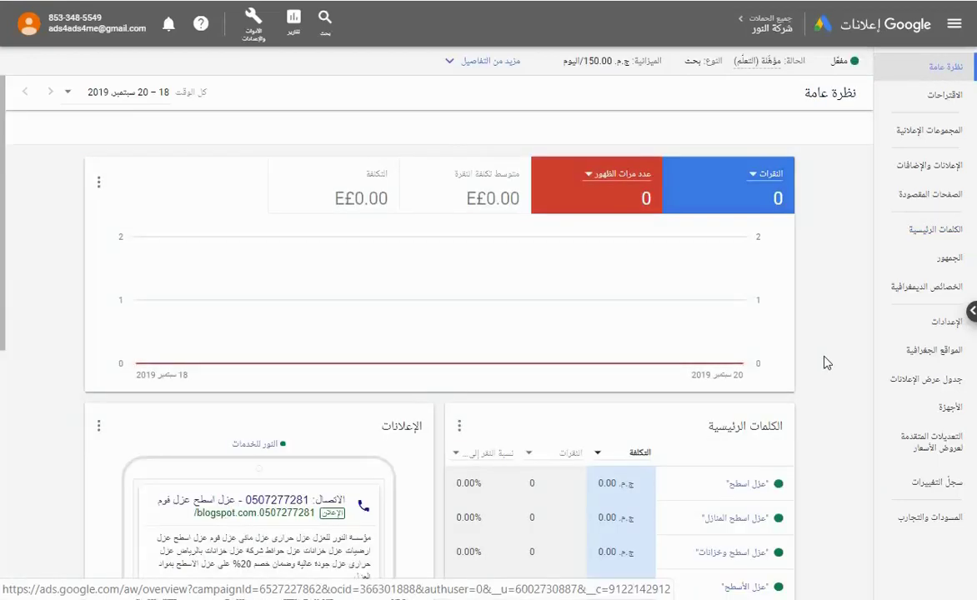
scroll(837, 351, down, 2)
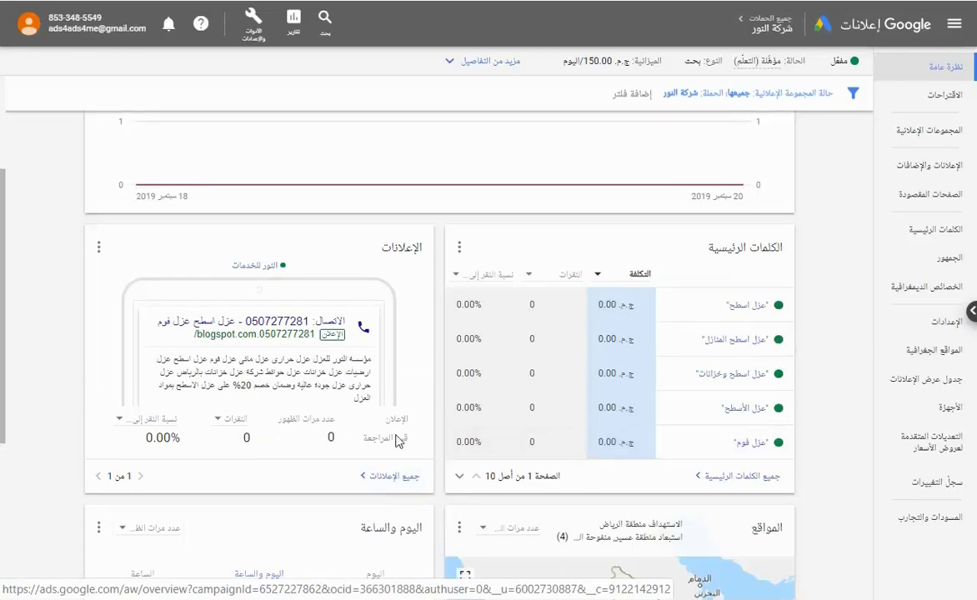
mouse_move(365, 323)
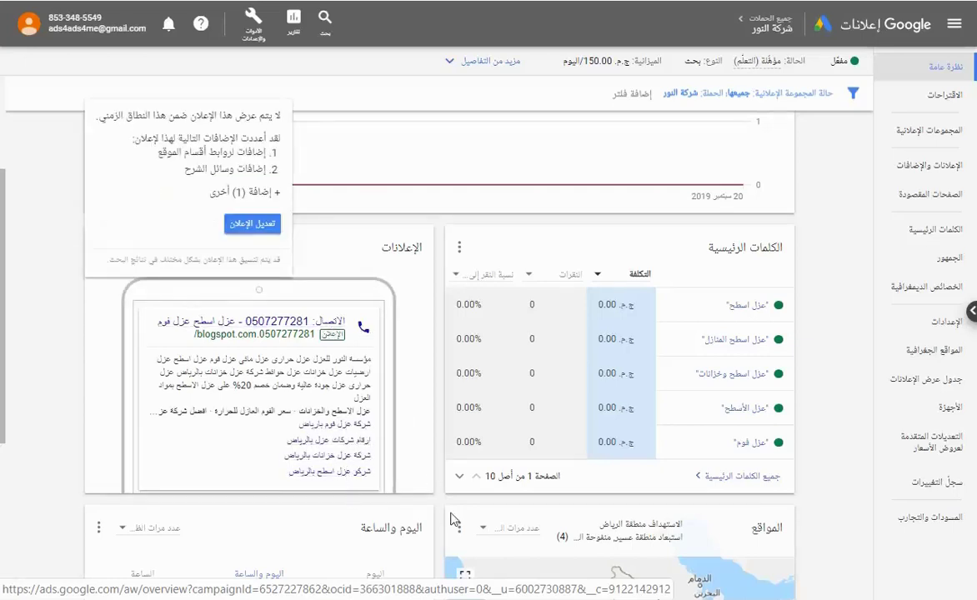
scroll(382, 575, down, 4)
scroll(443, 550, up, 5)
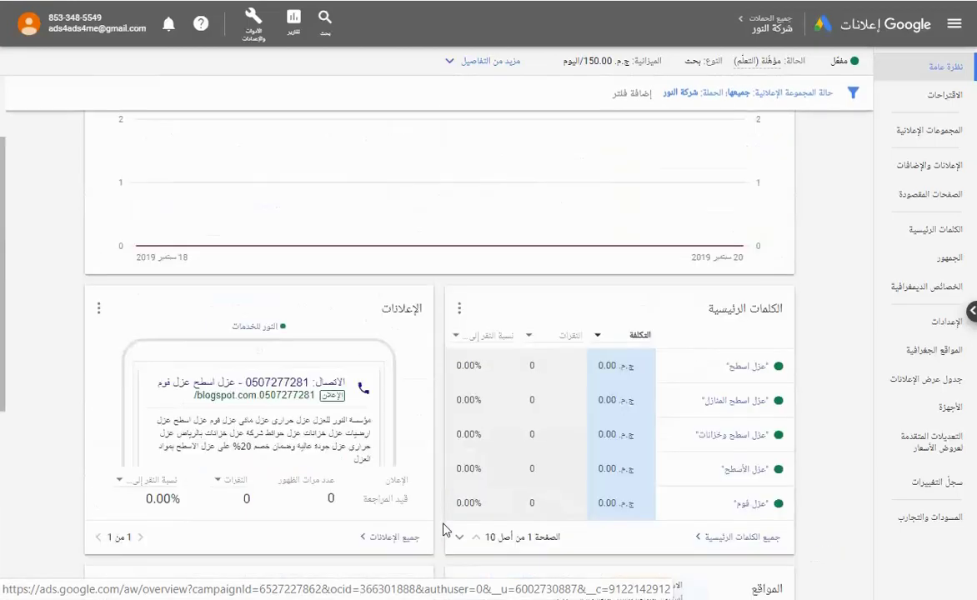
scroll(444, 530, up, 3)
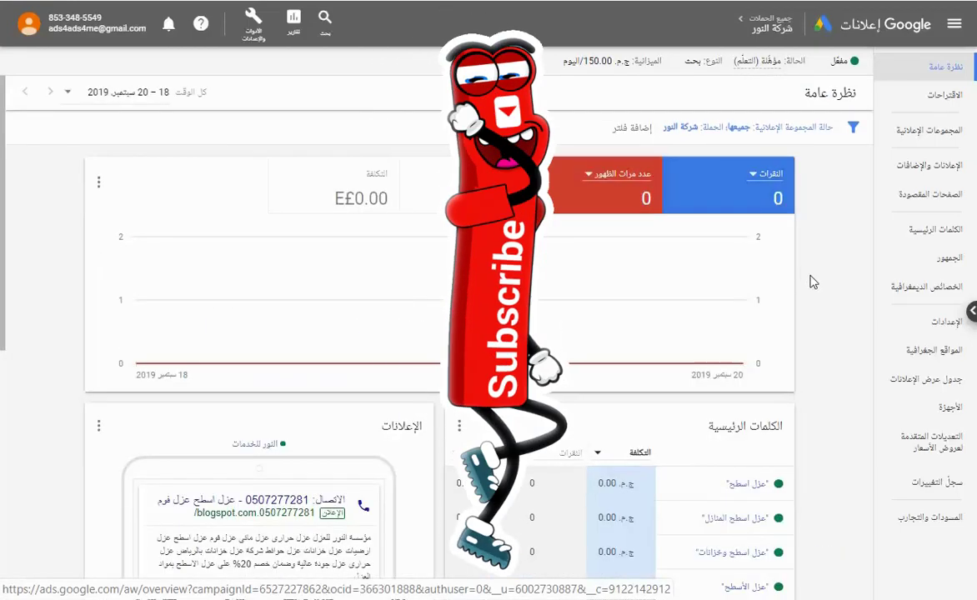